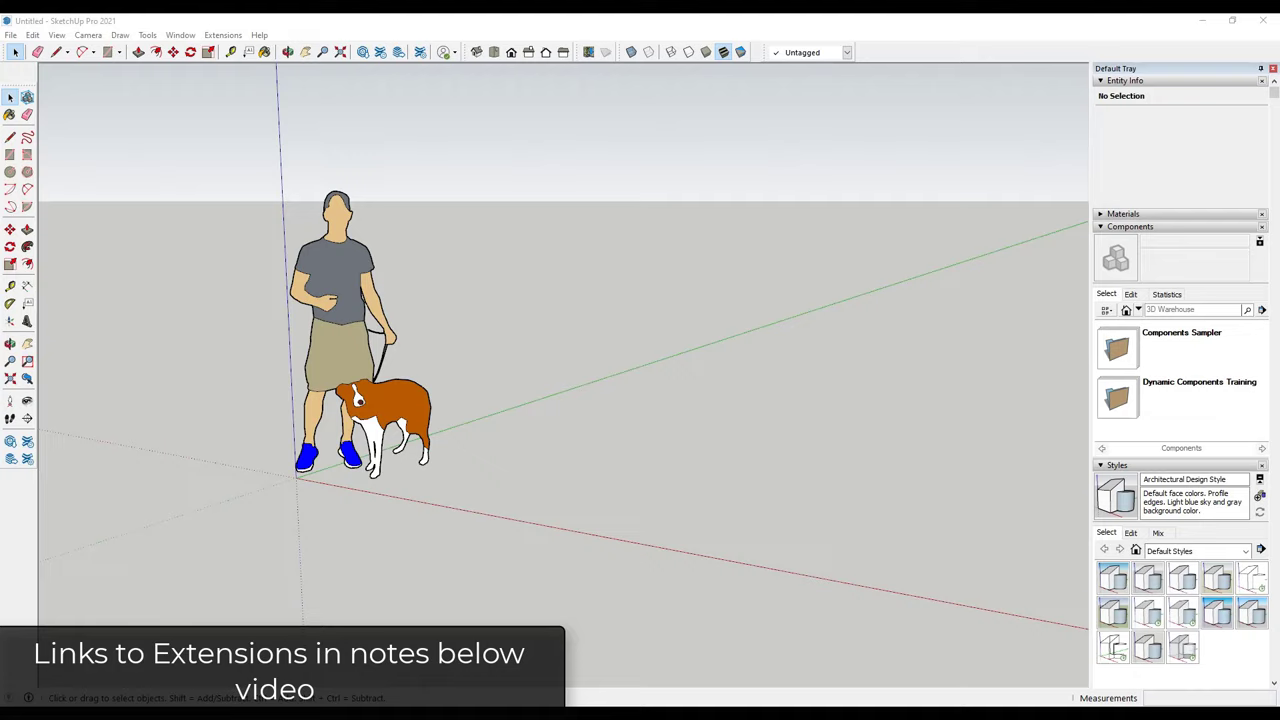
# - Draw a two-point arc on the ground beside the figure, ending near the red axis, with a bulge of about 3' 8 11/16"
pyautogui.hotkey('alt', 'Tab')
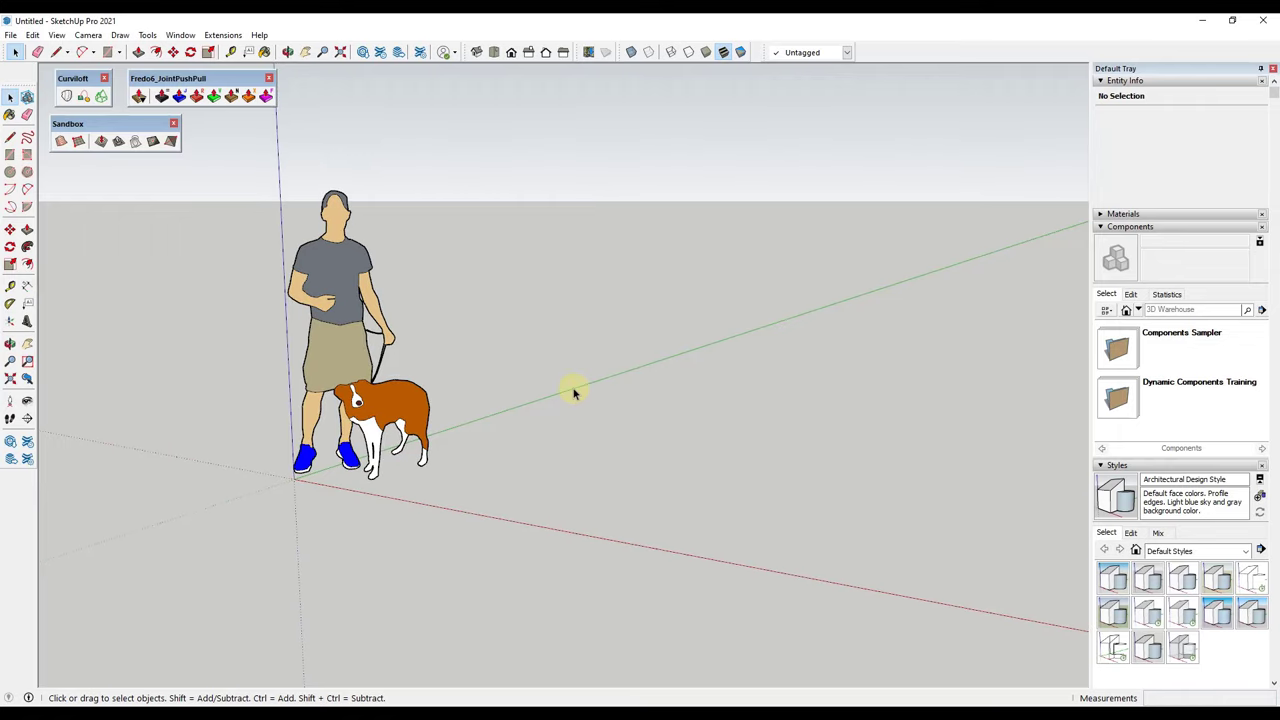
pyautogui.scroll(-3, 590, 508)
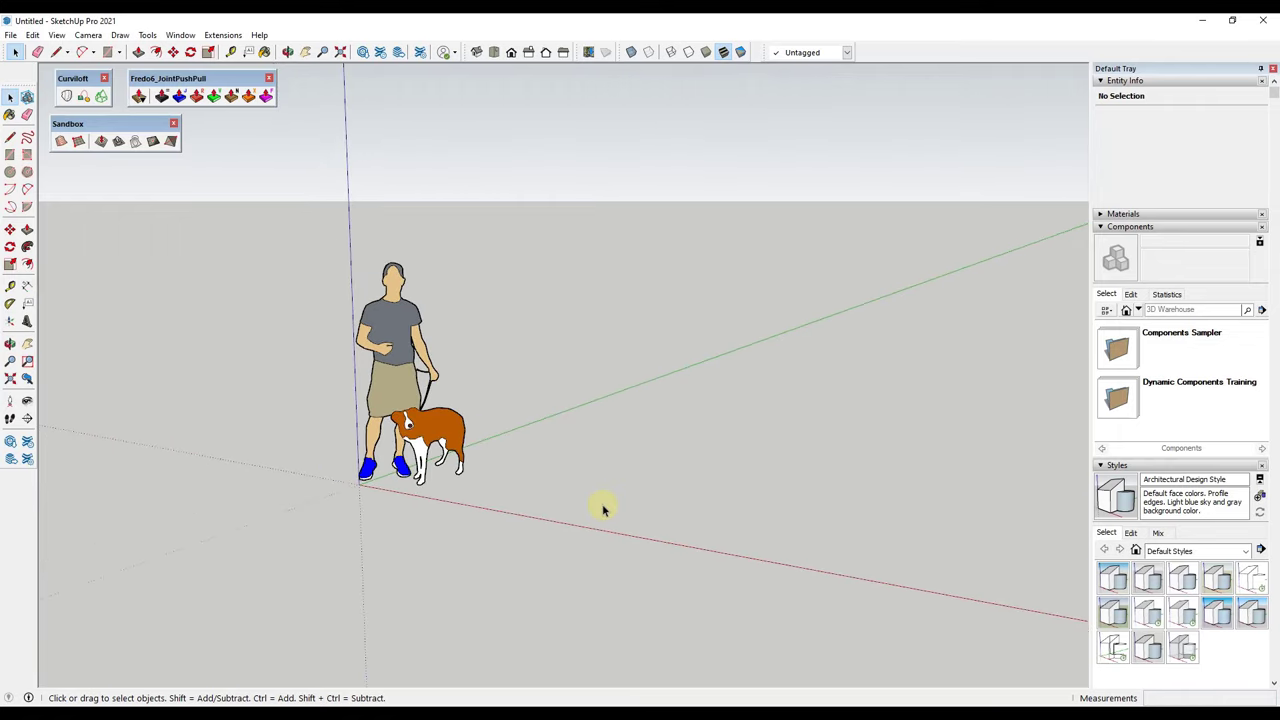
pyautogui.moveTo(617, 491)
pyautogui.mouseDown(button='middle')
pyautogui.moveTo(654, 546)
pyautogui.moveTo(742, 532)
pyautogui.mouseUp(button='middle')
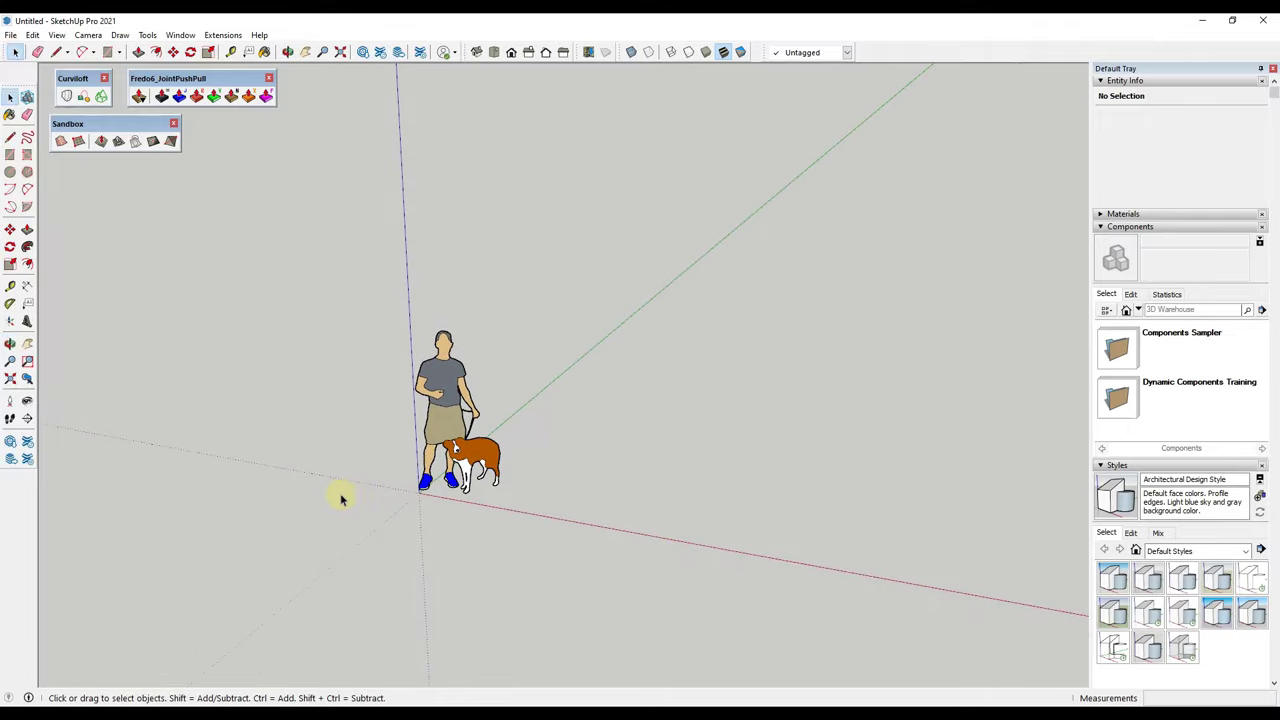
pyautogui.scroll(-3, 538, 512)
pyautogui.scroll(1, 700, 490)
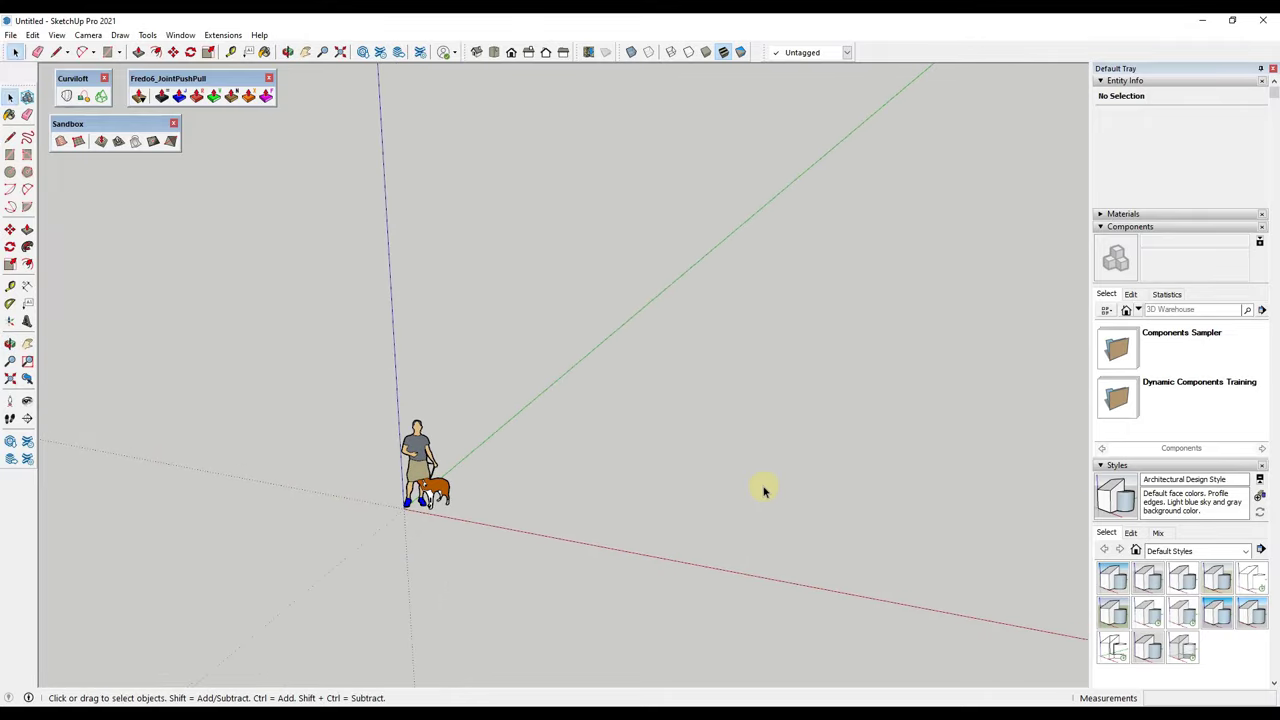
pyautogui.press('a')
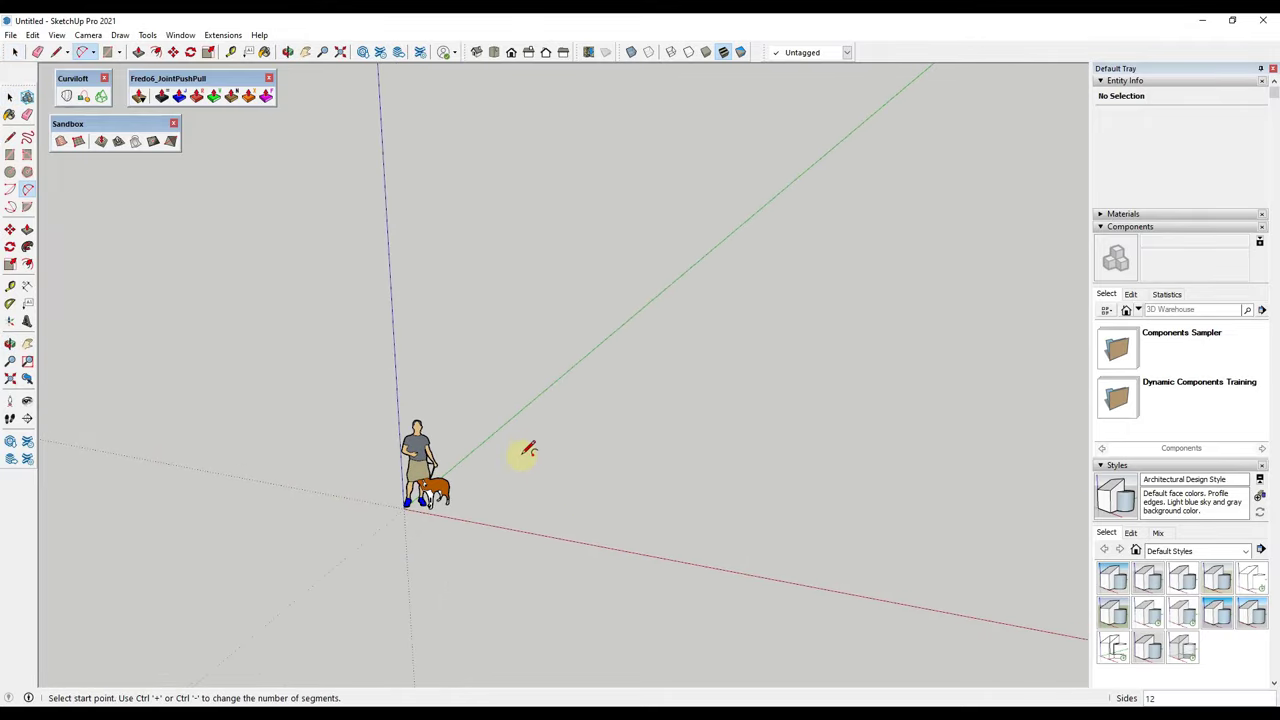
pyautogui.click(517, 457)
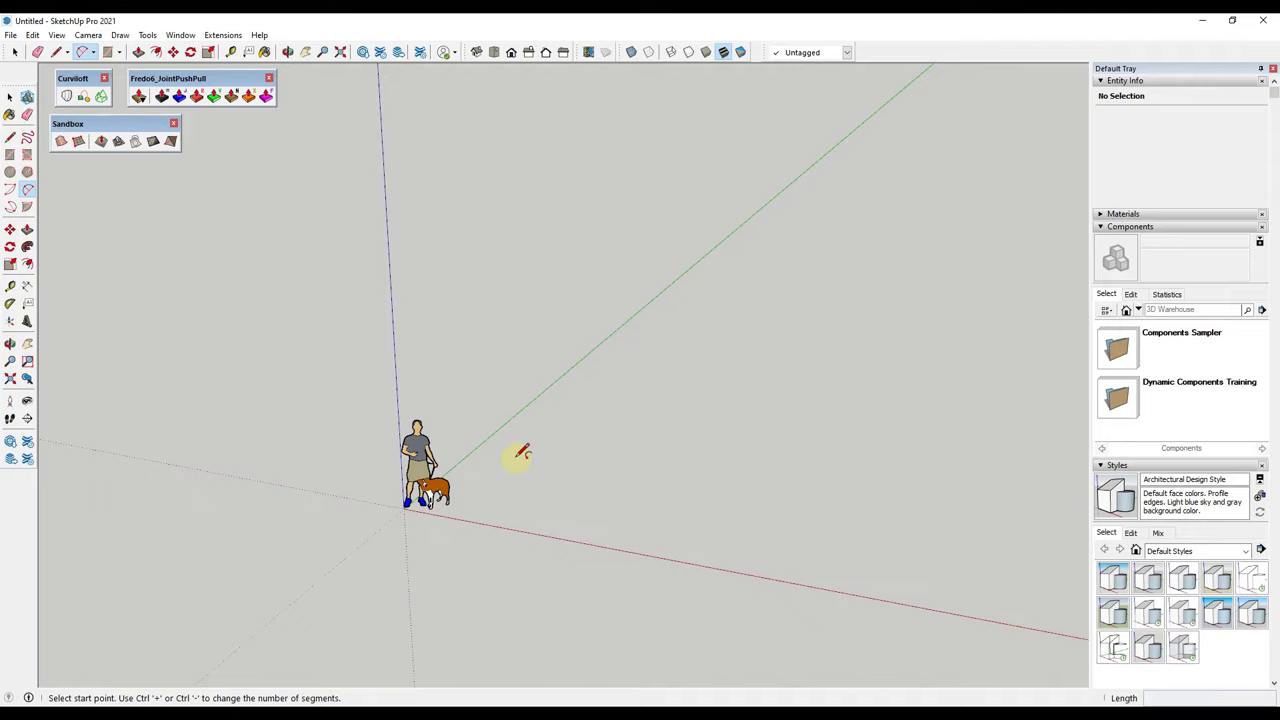
pyautogui.click(685, 556)
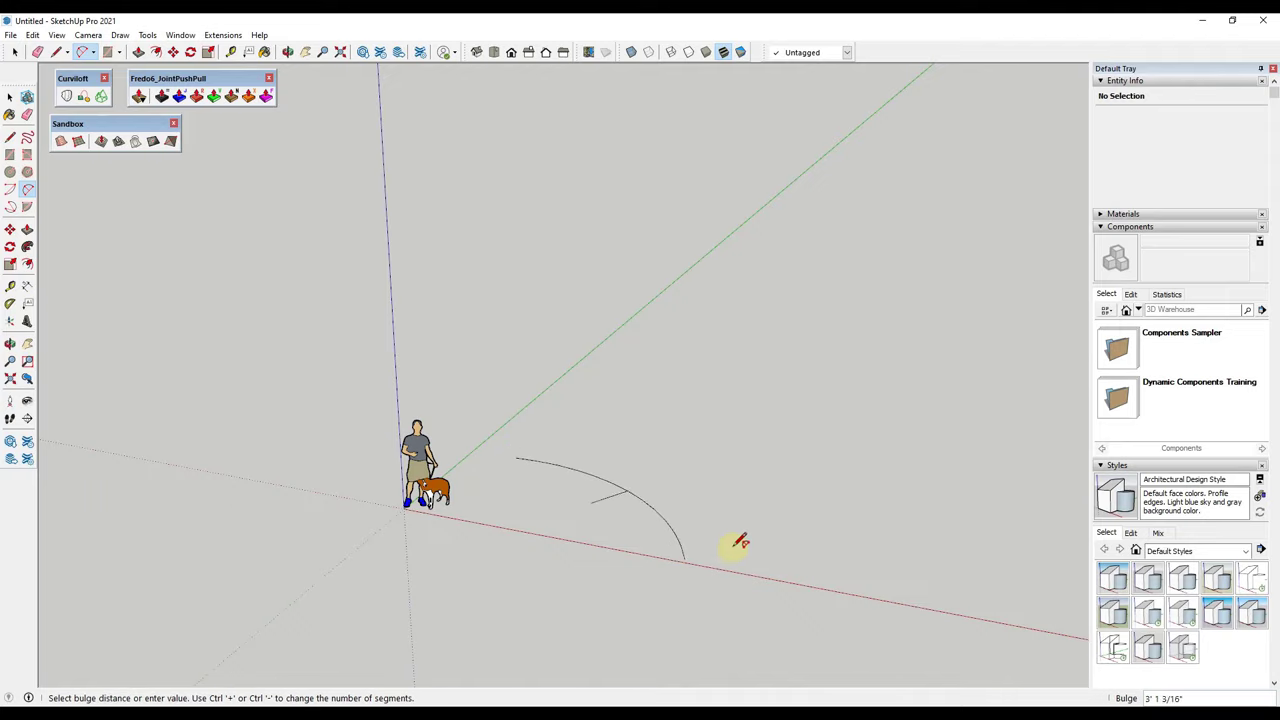
pyautogui.click(745, 547)
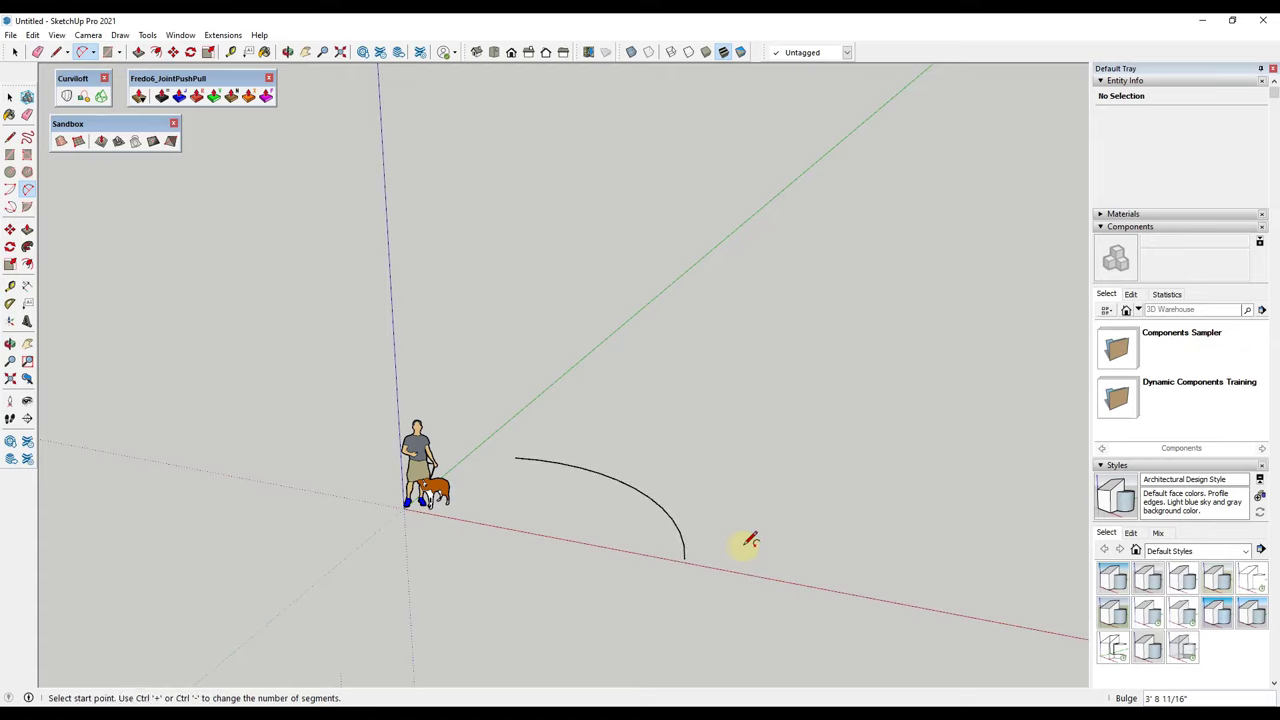
# - Set the ground arc's number of segments to 24
pyautogui.press('space')
pyautogui.moveTo(747, 552); pyautogui.dragTo(720, 451, button='middle')
pyautogui.scroll(5, 686, 523)
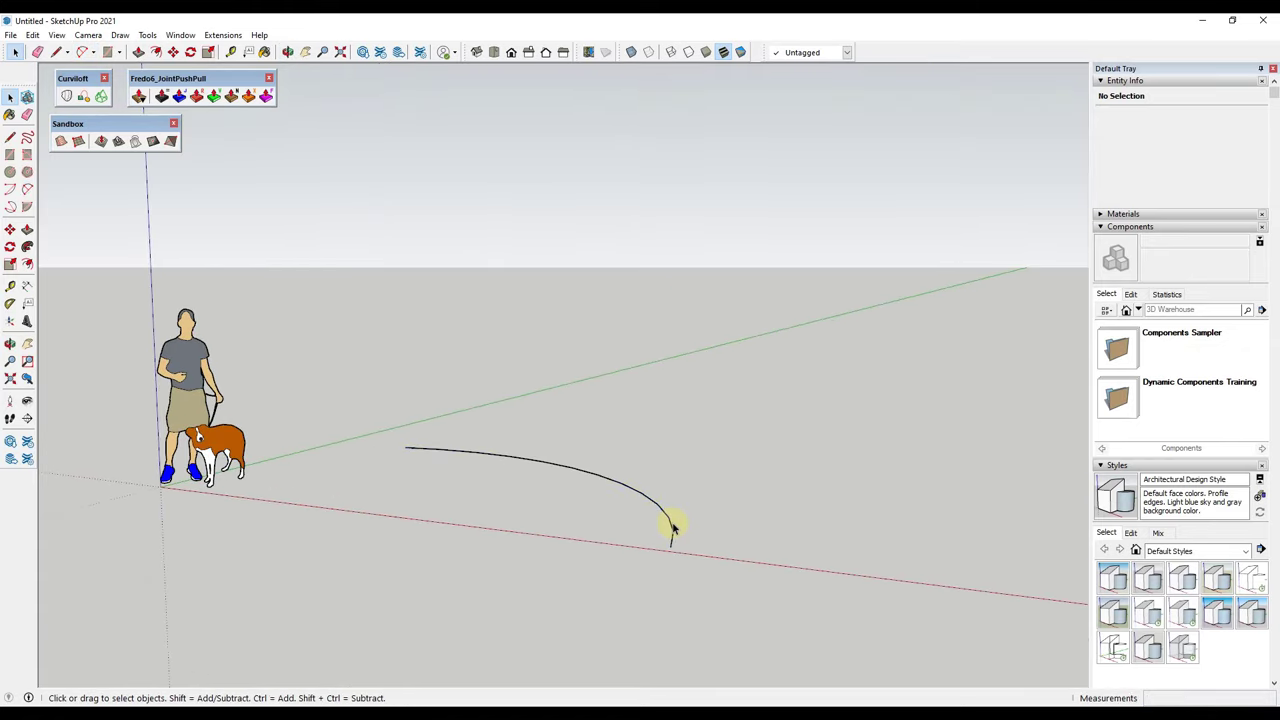
pyautogui.click(670, 527)
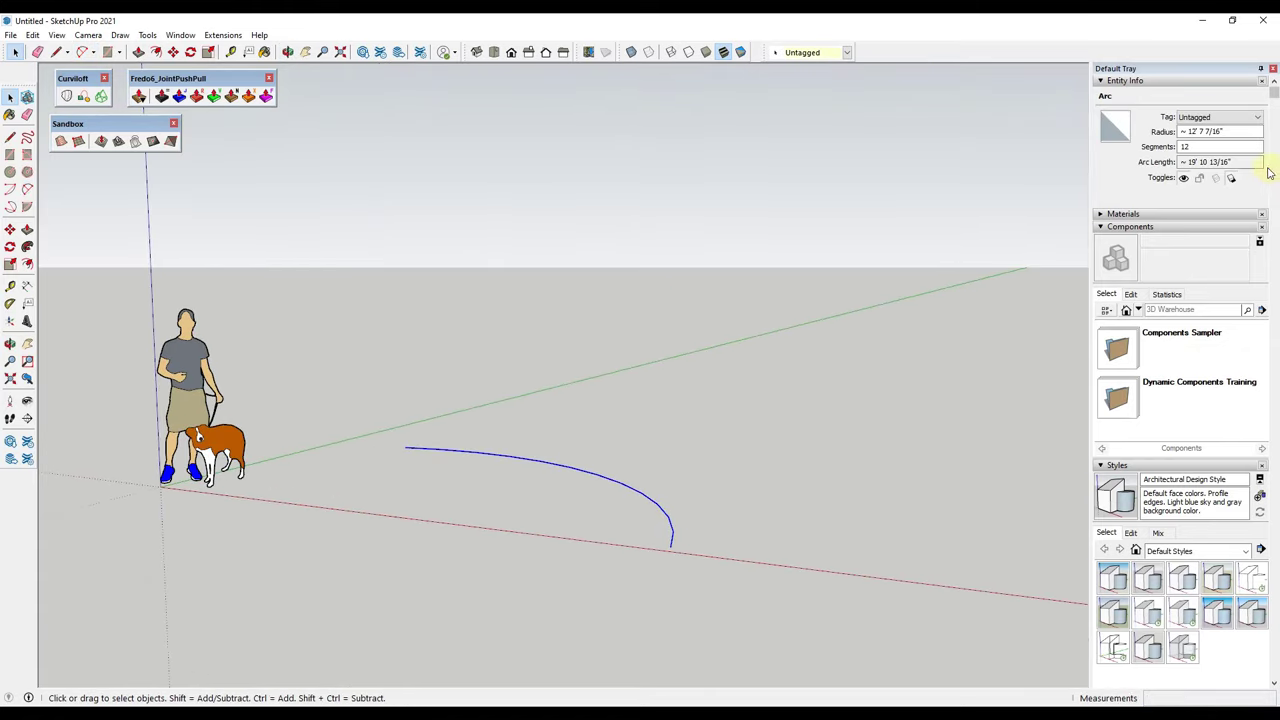
pyautogui.click(1212, 149)
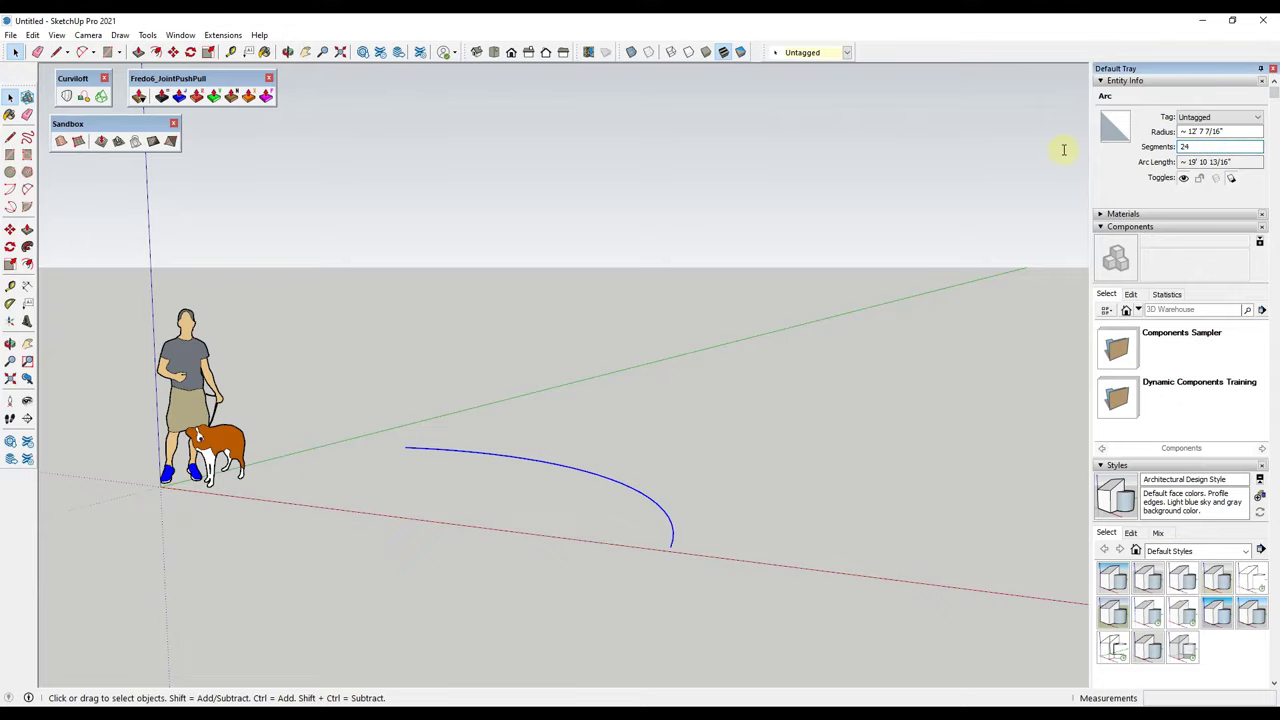
pyautogui.scroll(2, 640, 518)
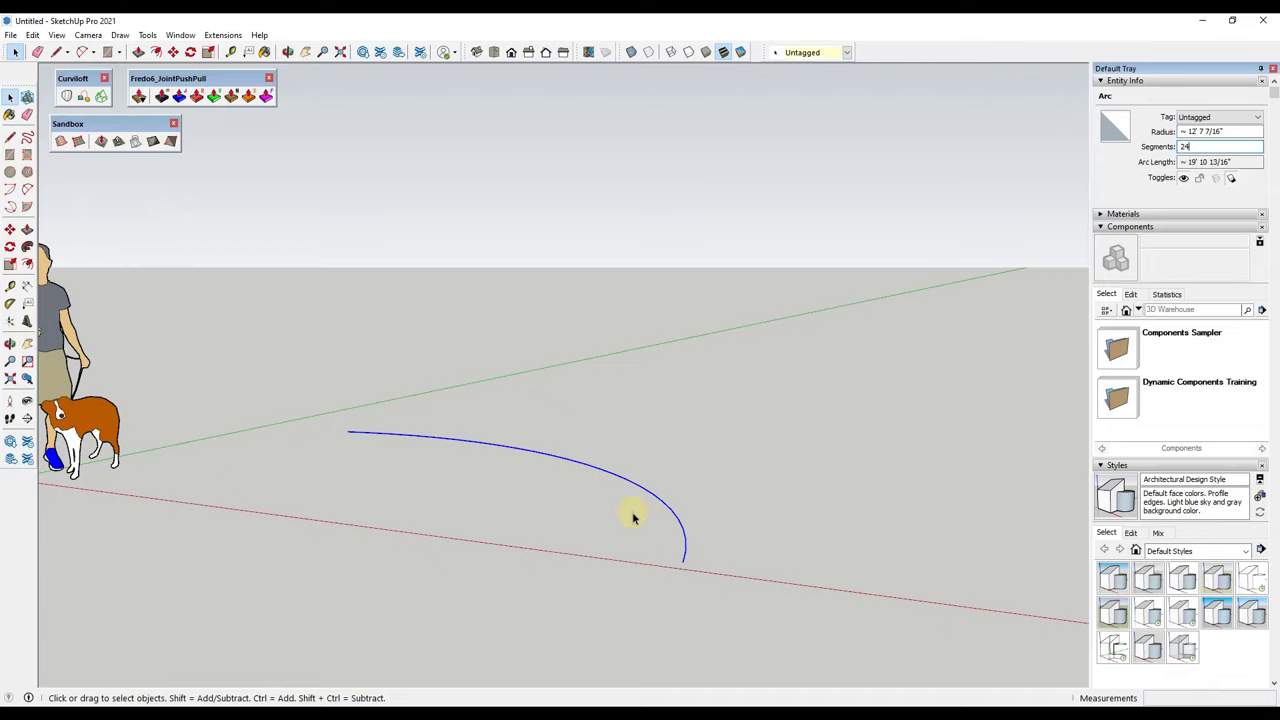
# - Copy the arc straight up along the blue axis by about 15' 6"
pyautogui.scroll(-3, 648, 514)
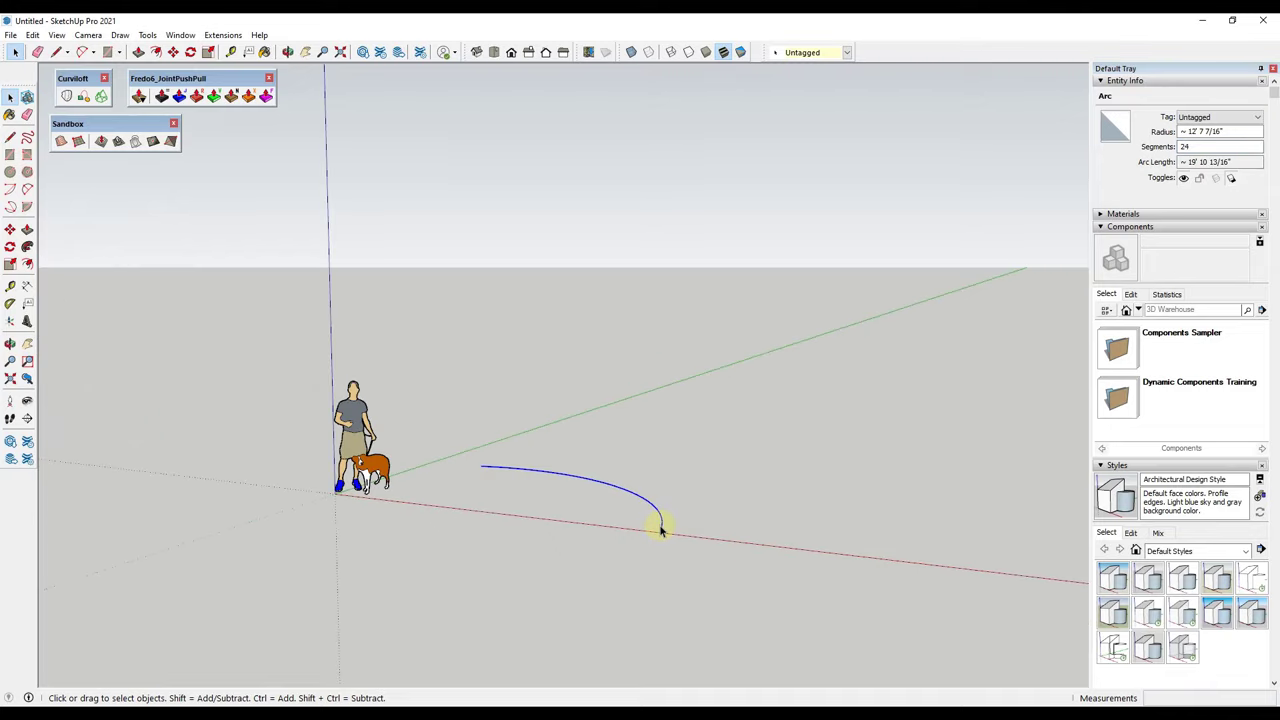
pyautogui.press('m')
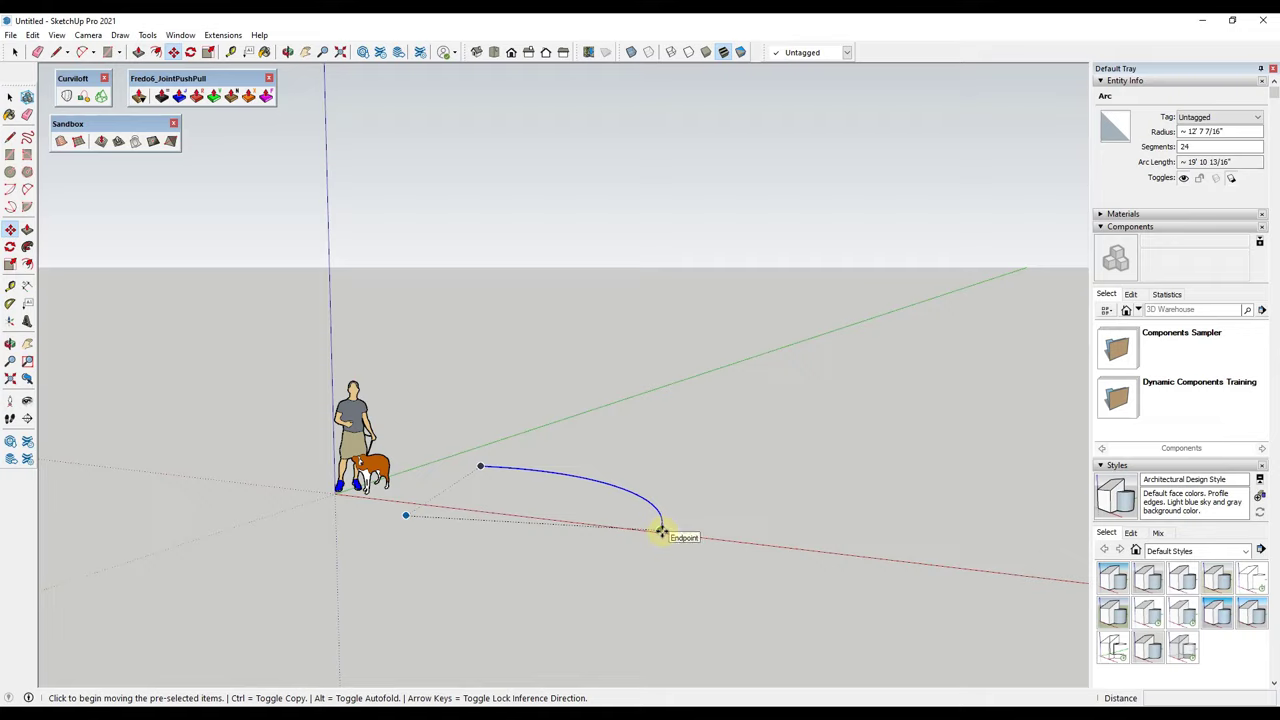
pyautogui.press('ctrl')
pyautogui.click(662, 530)
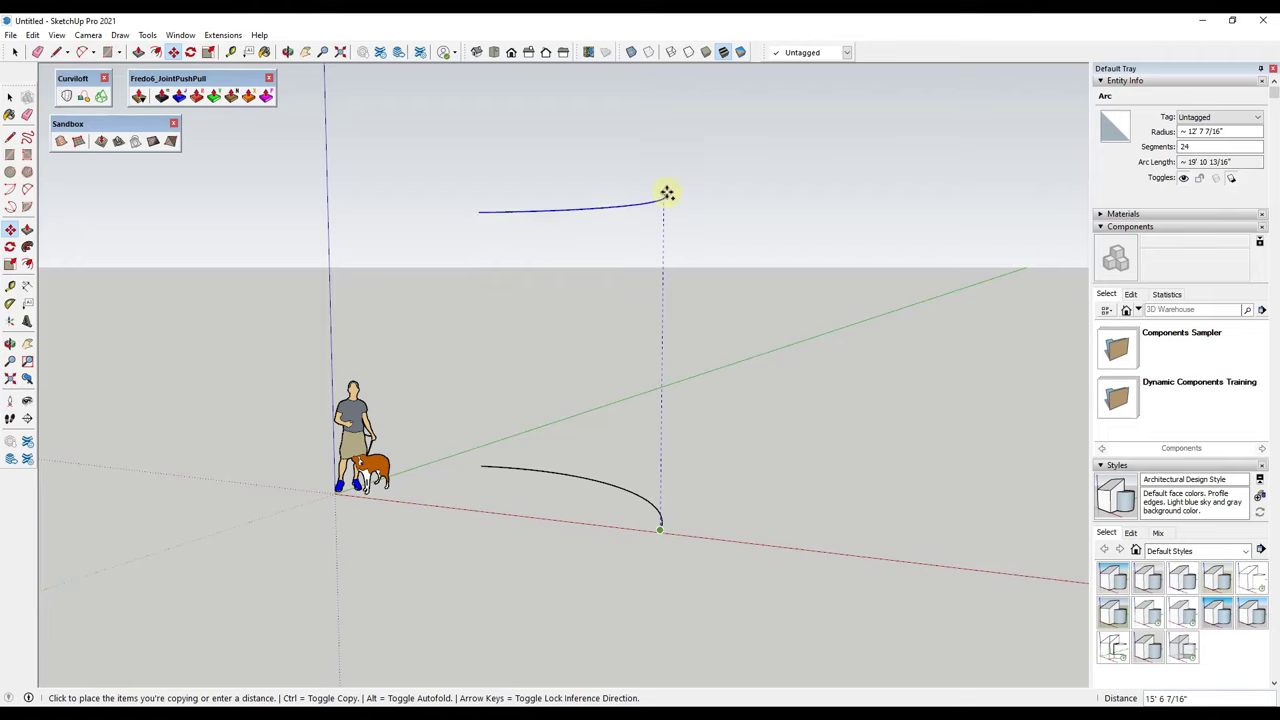
pyautogui.click(667, 193)
pyautogui.moveTo(694, 331); pyautogui.dragTo(693, 403, button='middle')
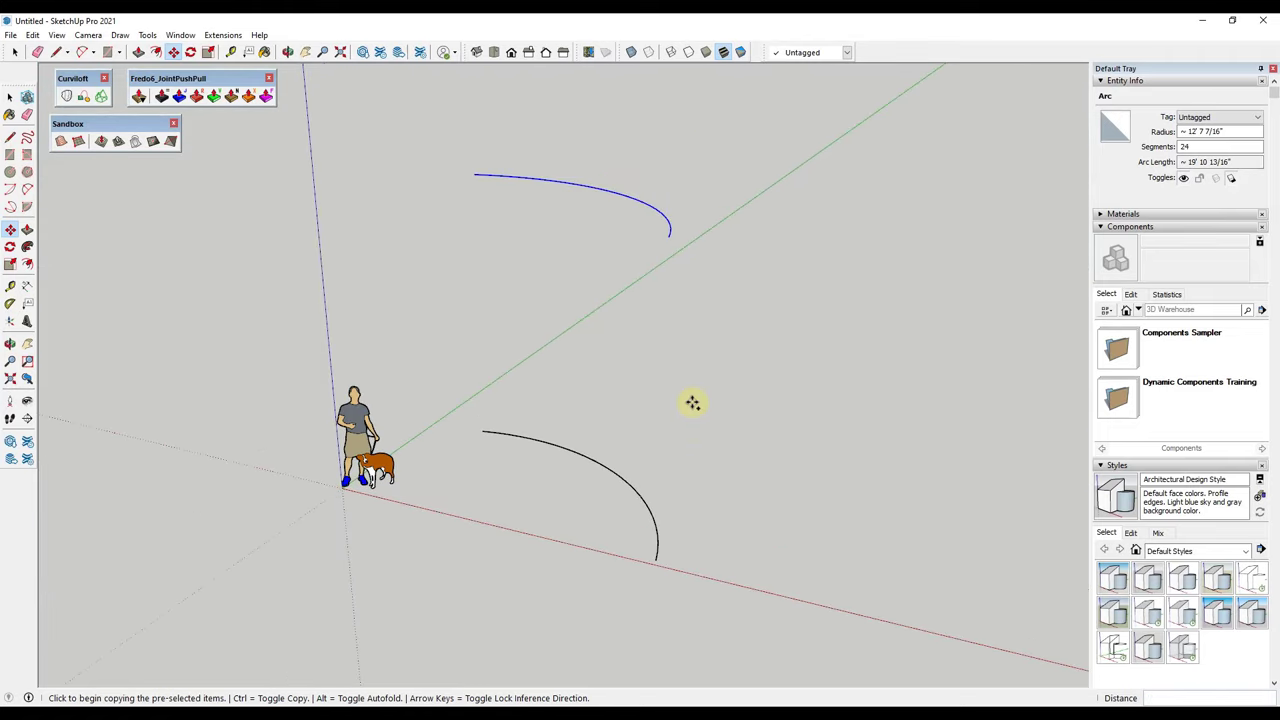
pyautogui.press('ctrl')
pyautogui.moveTo(624, 303); pyautogui.dragTo(694, 351, button='middle')
pyautogui.press('space')
pyautogui.moveTo(530, 210); pyautogui.dragTo(771, 494)
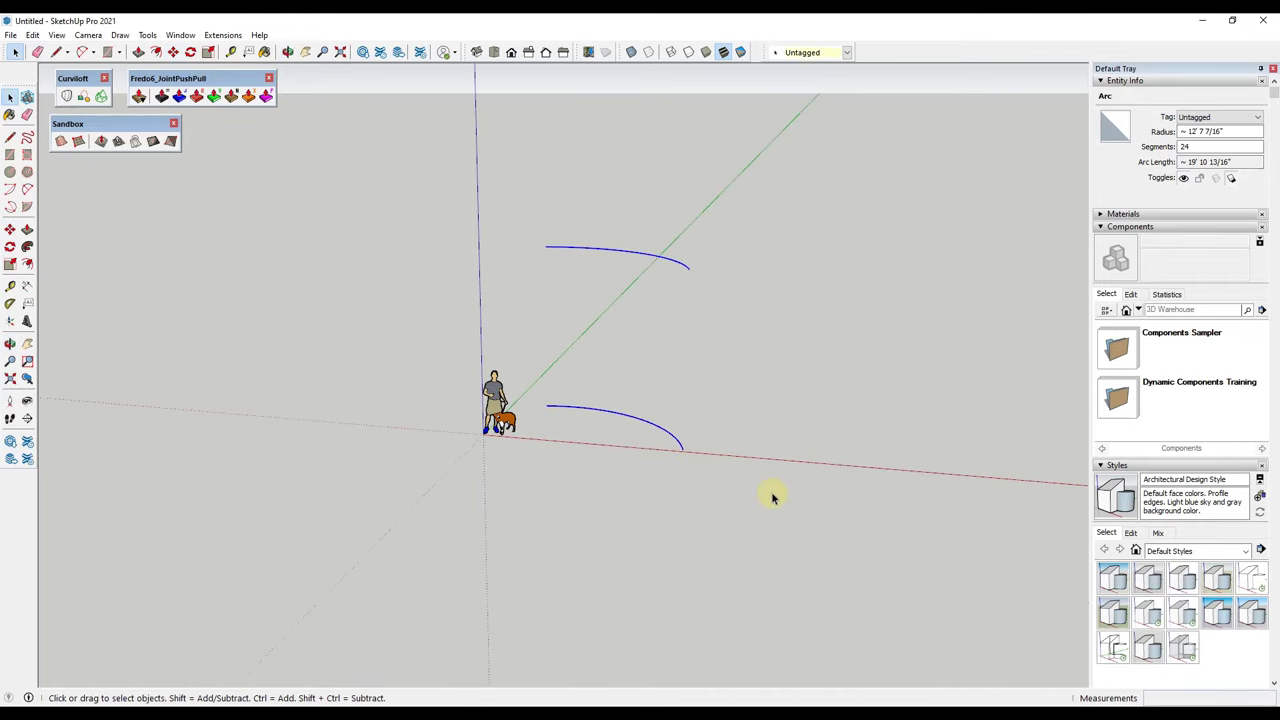
pyautogui.click(66, 96)
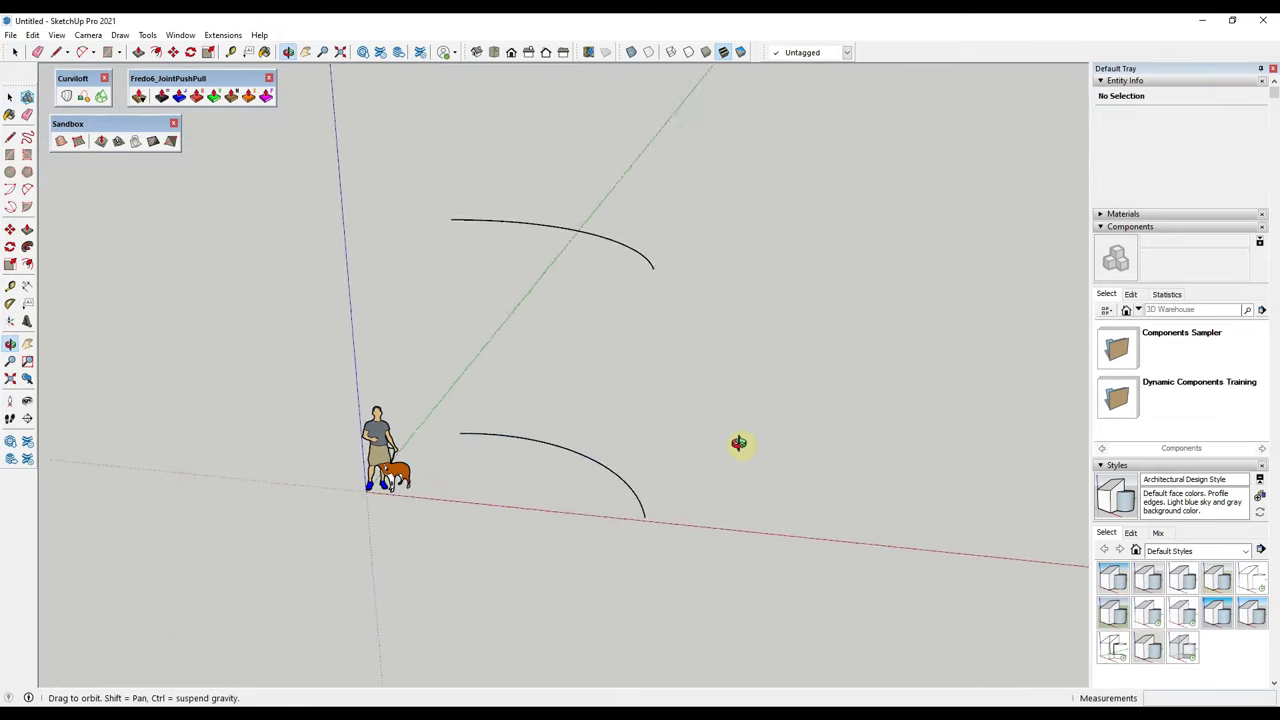
pyautogui.moveTo(738, 443); pyautogui.dragTo(690, 360)
pyautogui.press('space')
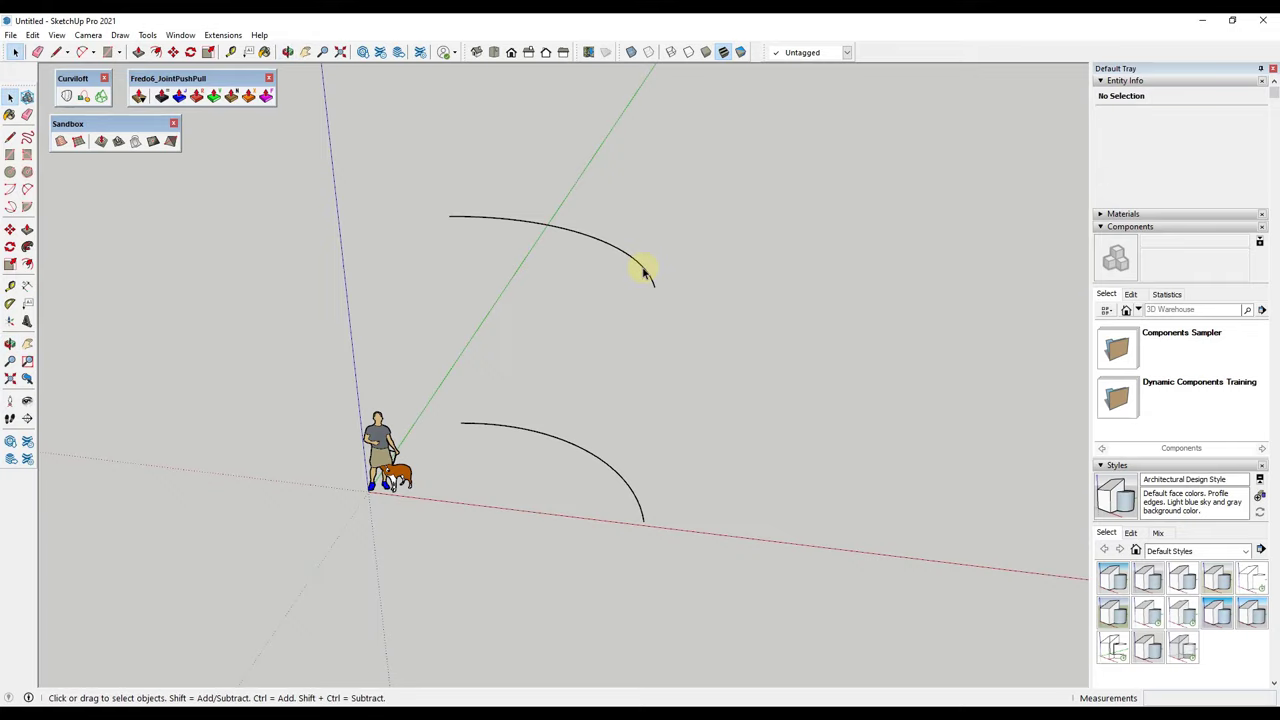
# - Scale the upper arc up uniformly in two passes, to a radius of about 18' 2"
pyautogui.click(646, 275)
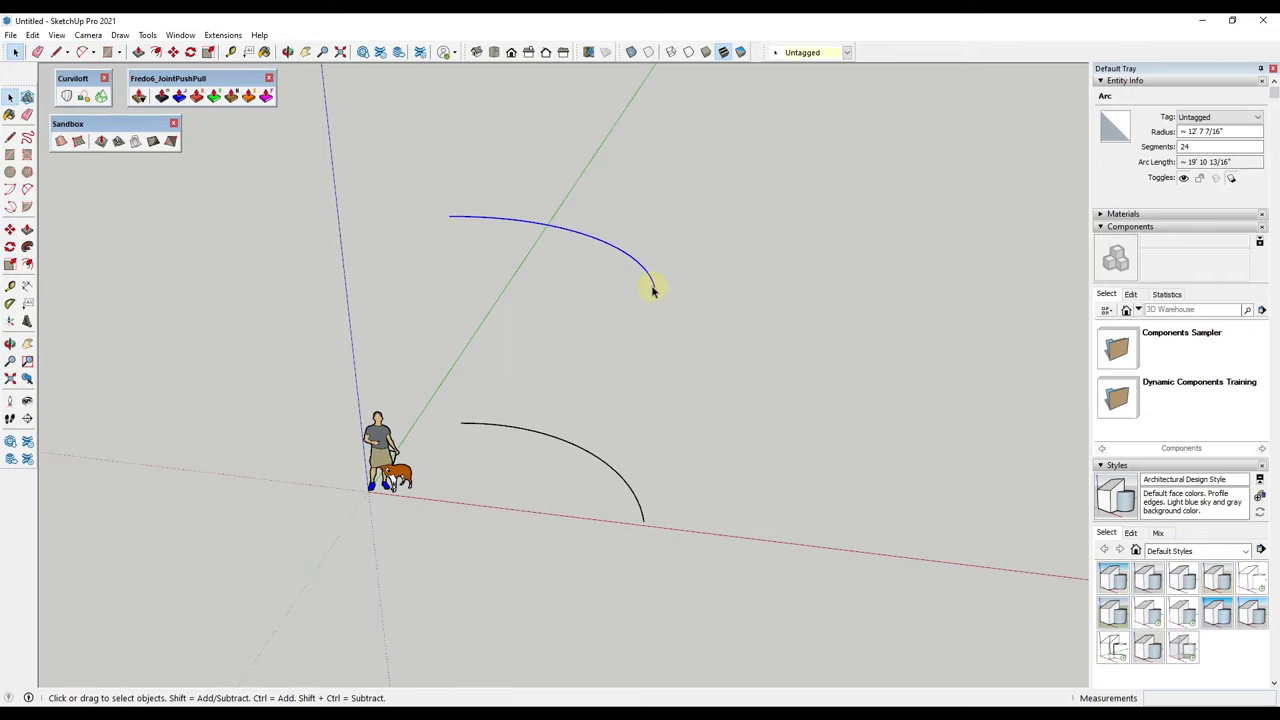
pyautogui.press('s')
pyautogui.click(663, 292)
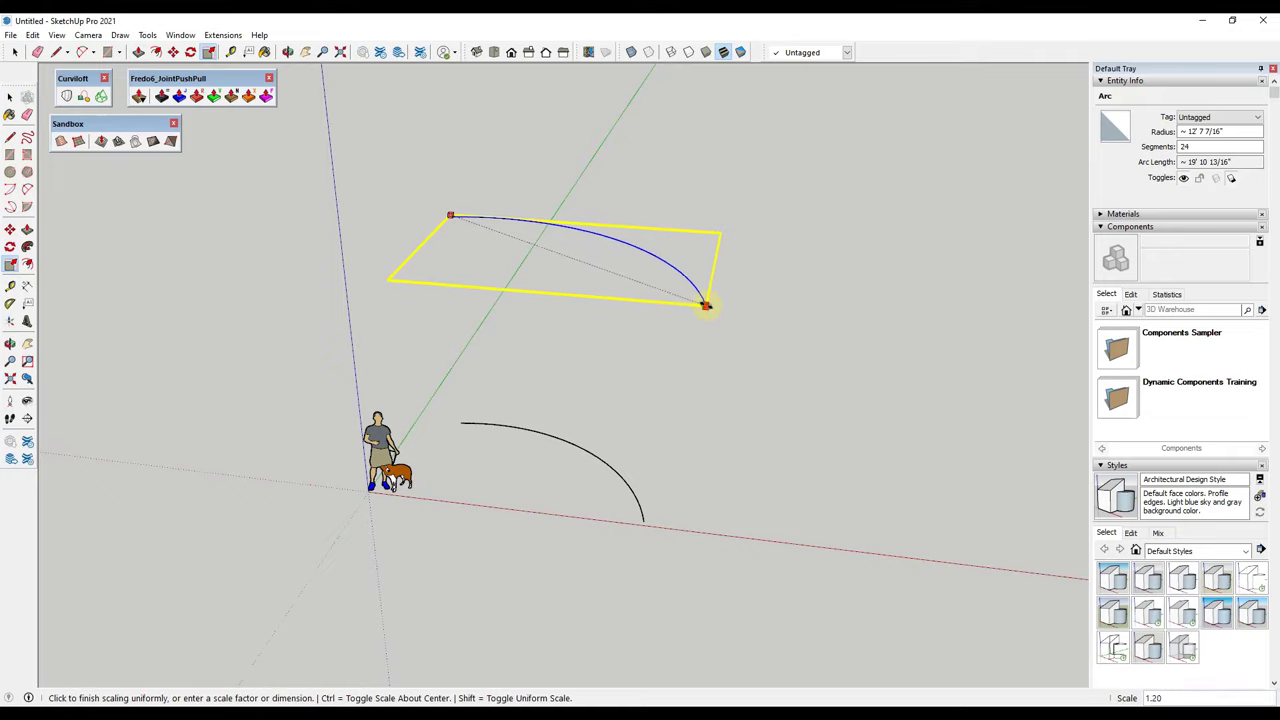
pyautogui.click(710, 307)
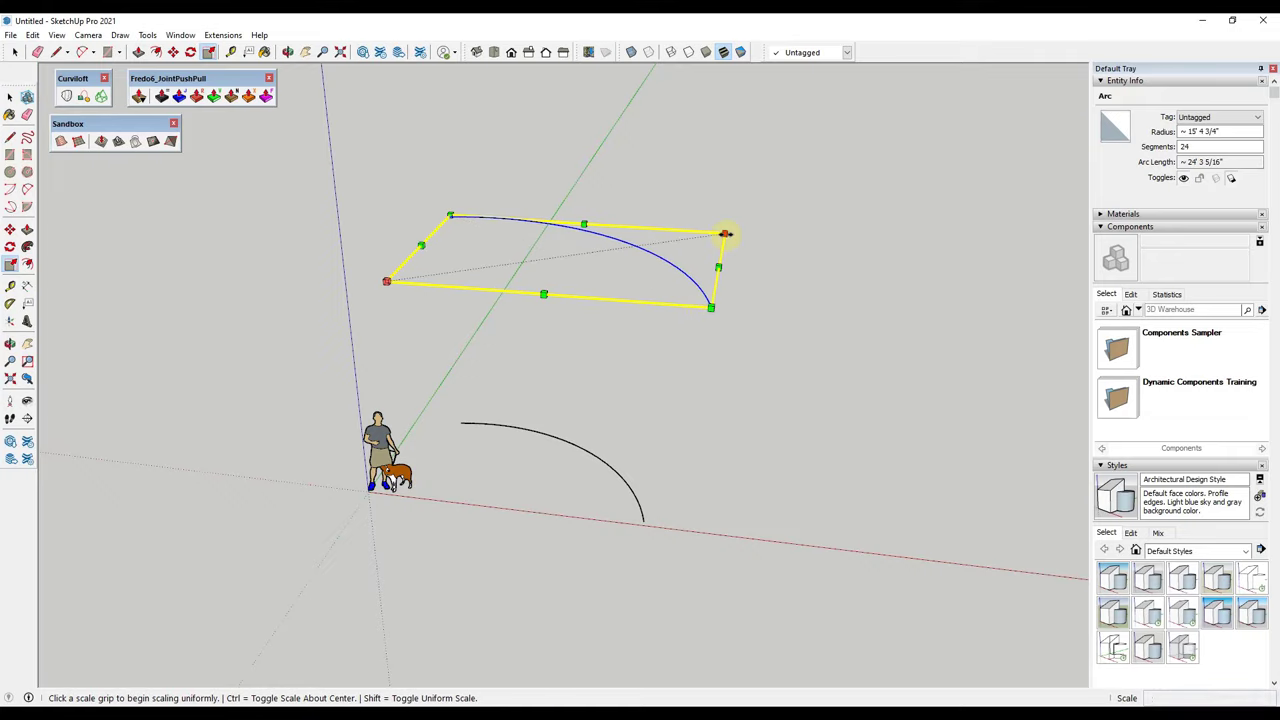
pyautogui.click(724, 236)
pyautogui.click(777, 217)
pyautogui.press('space')
# - Compare the segment counts of the upper and lower arcs and examine both arcs from several angles
pyautogui.moveTo(686, 429); pyautogui.dragTo(720, 235, button='middle')
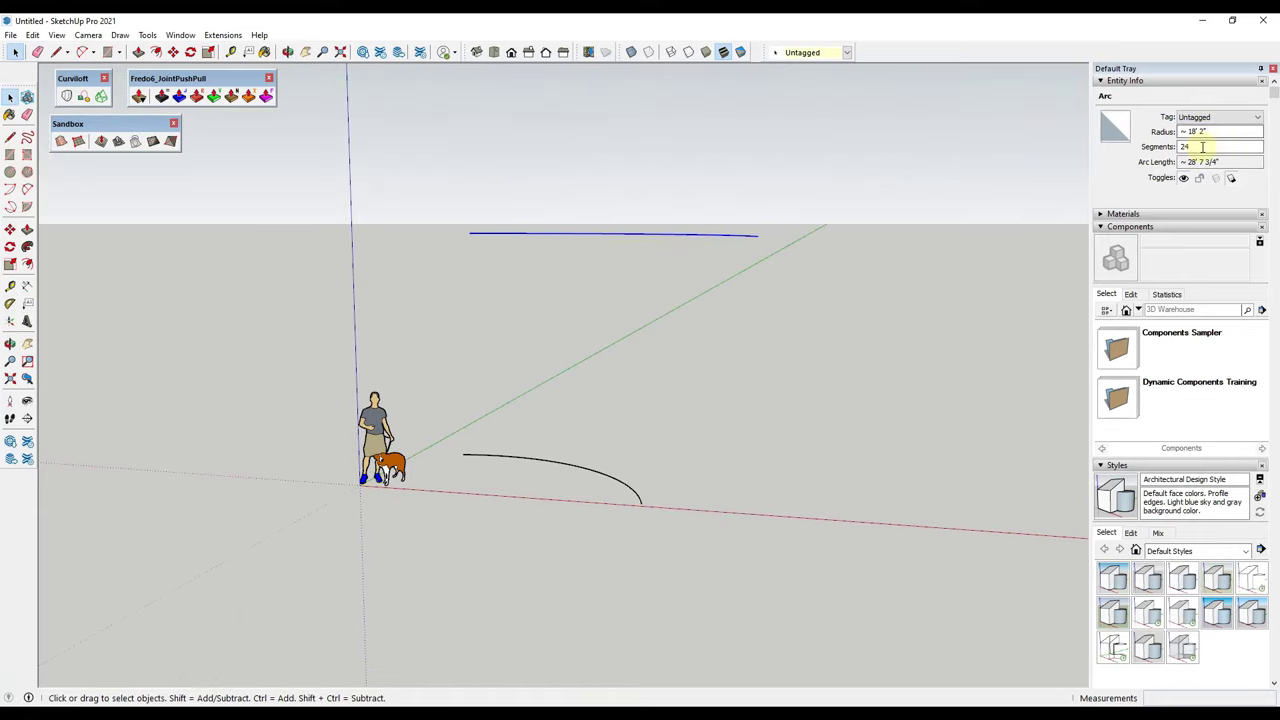
pyautogui.click(634, 494)
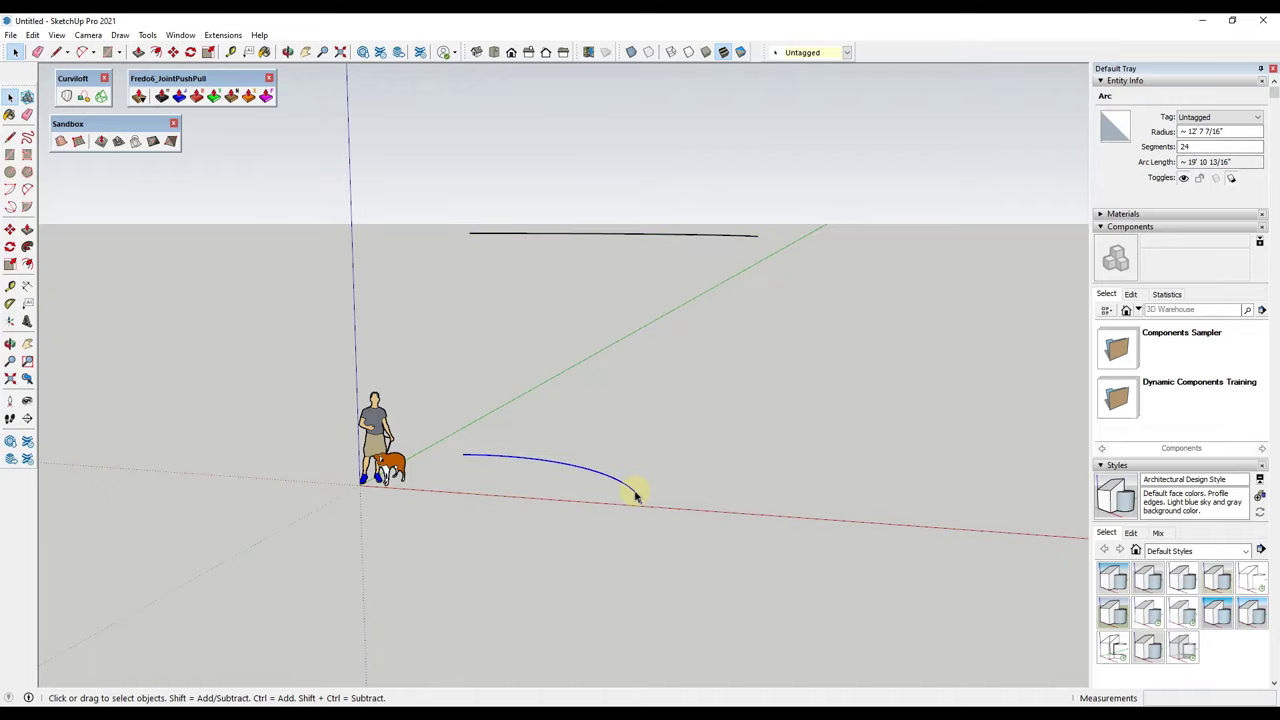
pyautogui.click(733, 240)
pyautogui.moveTo(658, 449); pyautogui.dragTo(531, 277, button='middle')
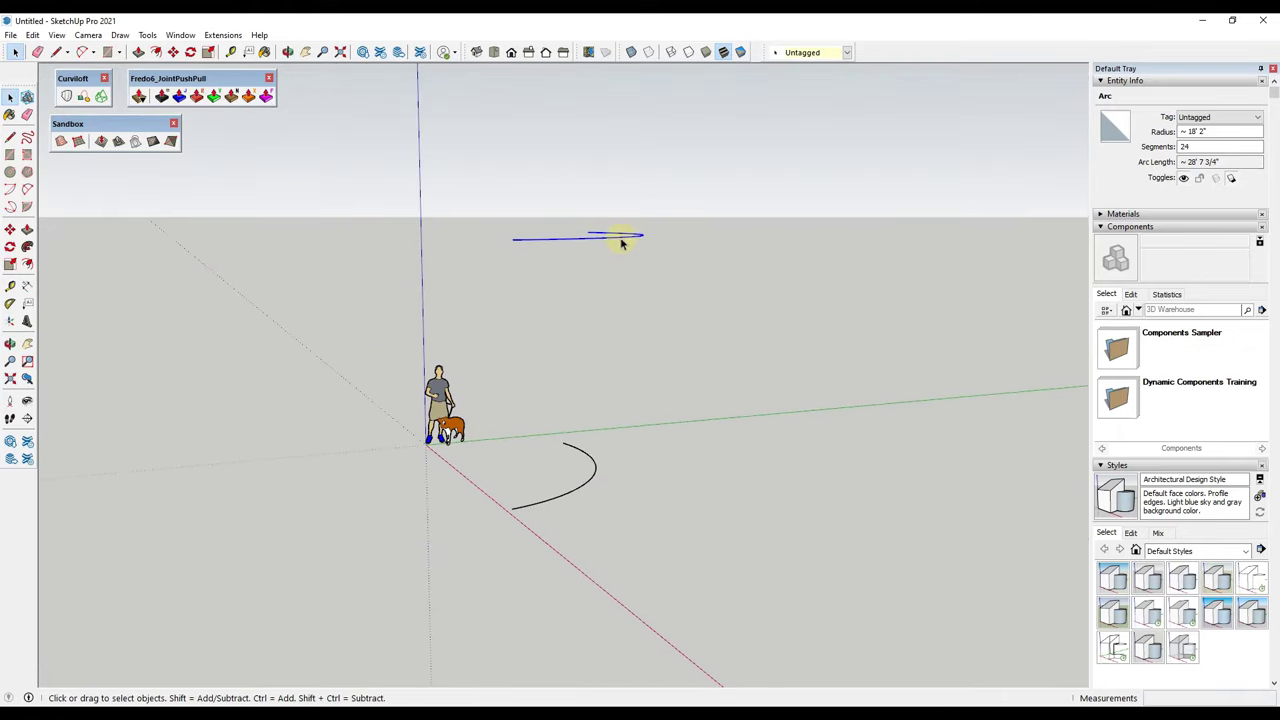
pyautogui.moveTo(631, 298); pyautogui.dragTo(565, 279, button='middle')
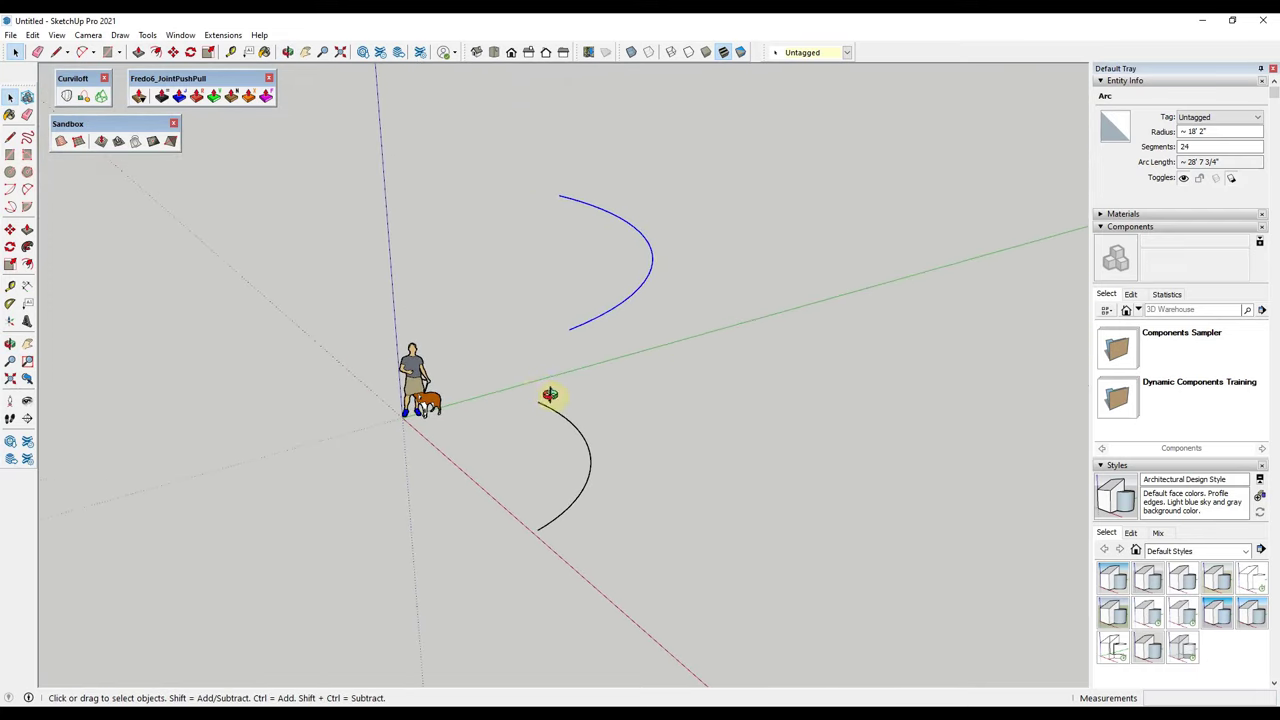
pyautogui.moveTo(549, 394); pyautogui.dragTo(834, 337, button='middle')
pyautogui.moveTo(734, 334); pyautogui.dragTo(653, 330, button='middle')
pyautogui.scroll(-3, 642, 512)
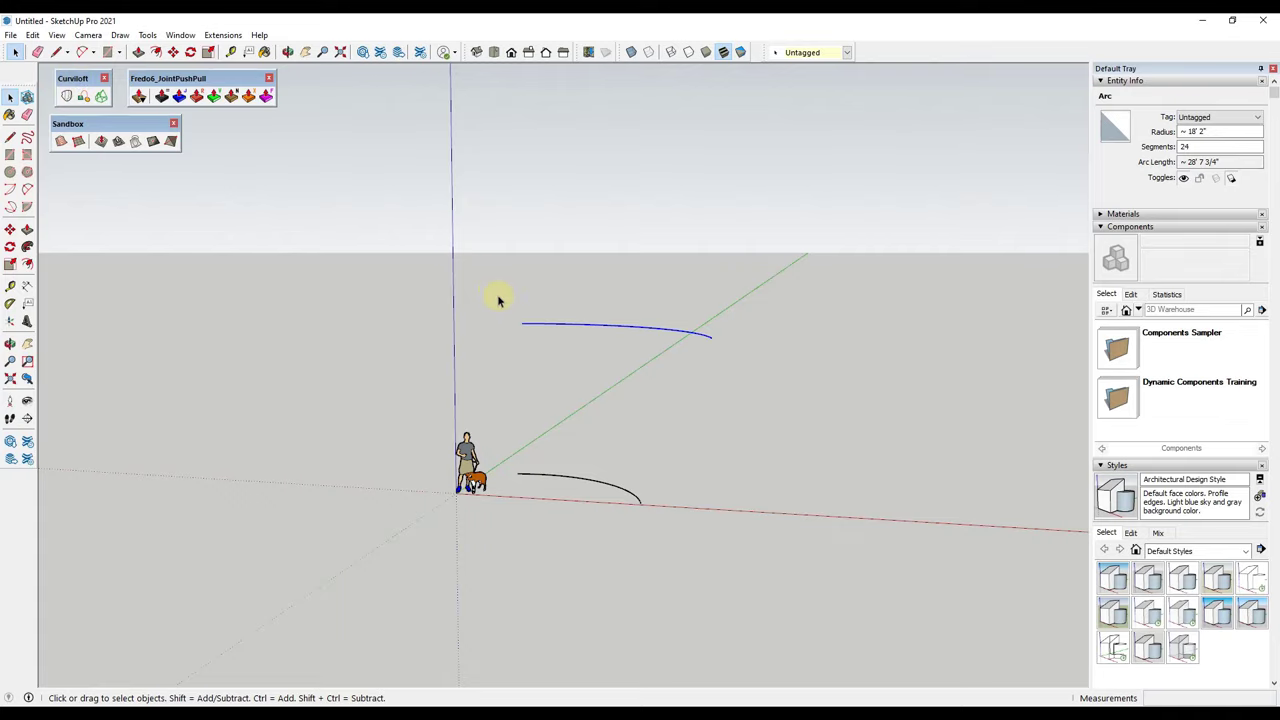
# - Create a curved wall surface between the lower and upper arcs with Curviloft's Loft by Spline
pyautogui.moveTo(497, 294); pyautogui.dragTo(786, 553)
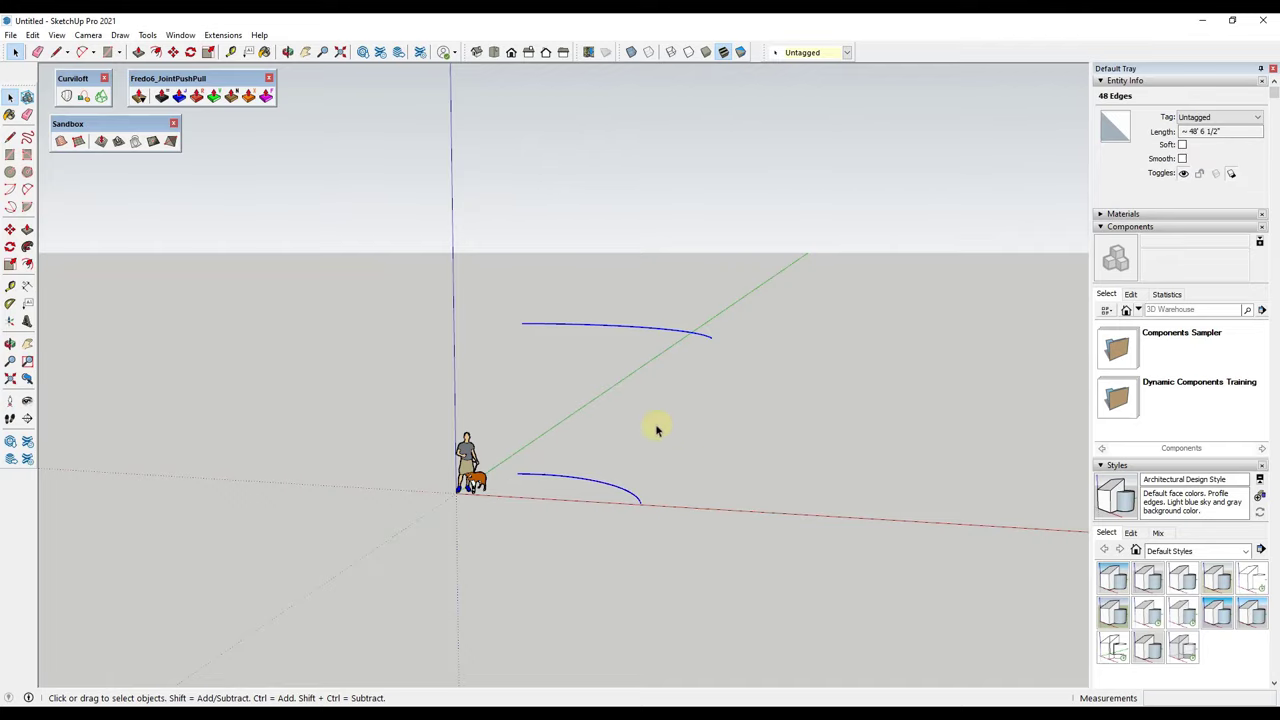
pyautogui.click(66, 97)
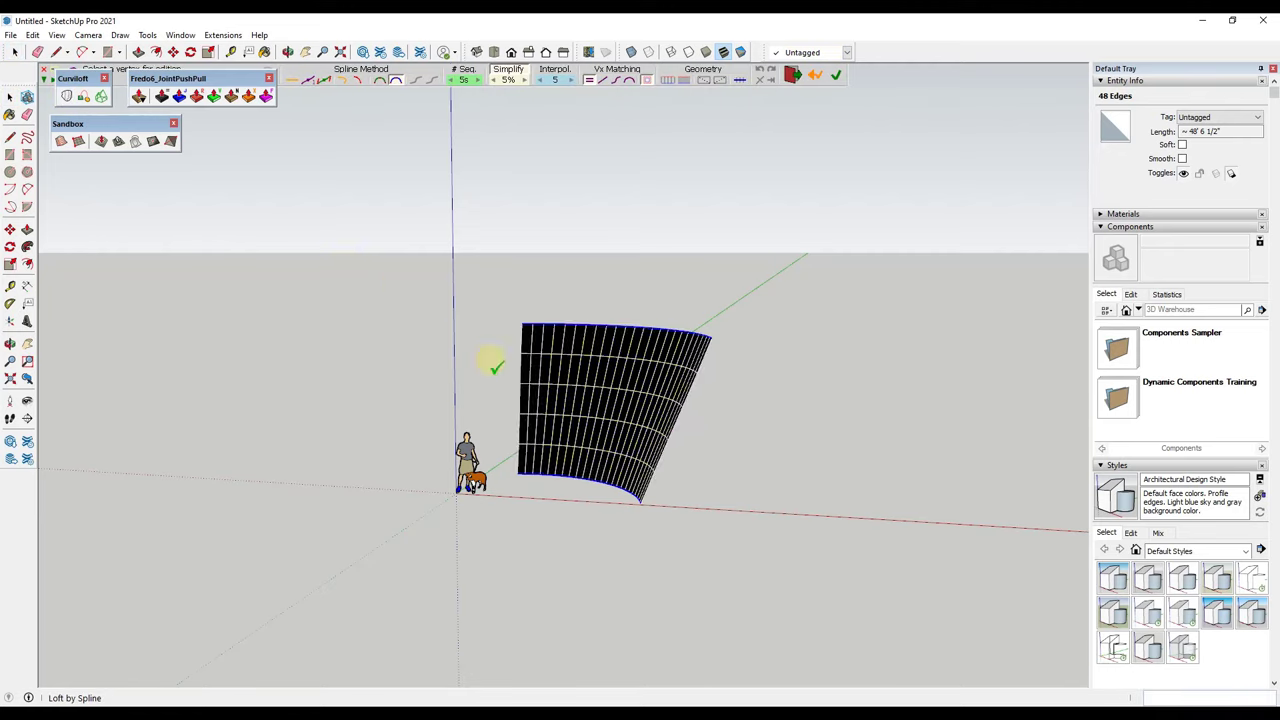
pyautogui.moveTo(785, 448); pyautogui.dragTo(690, 460, button='middle')
pyautogui.scroll(2, 583, 433)
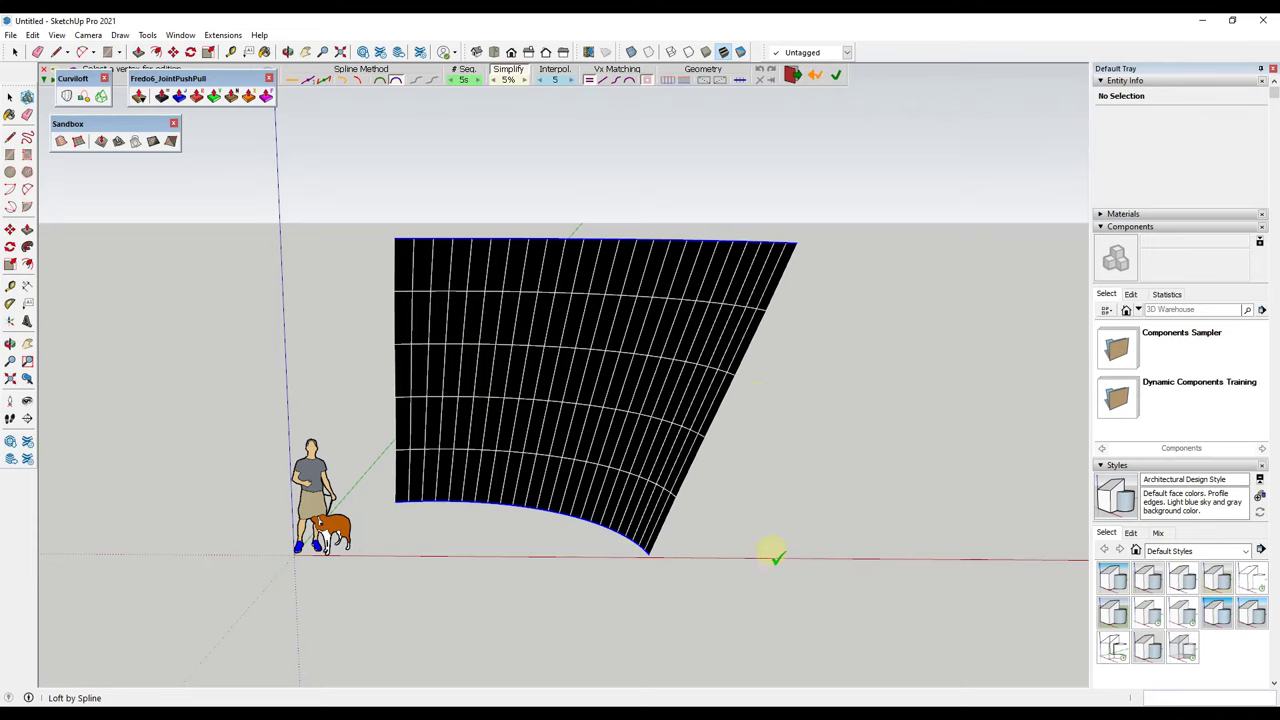
pyautogui.click(773, 470)
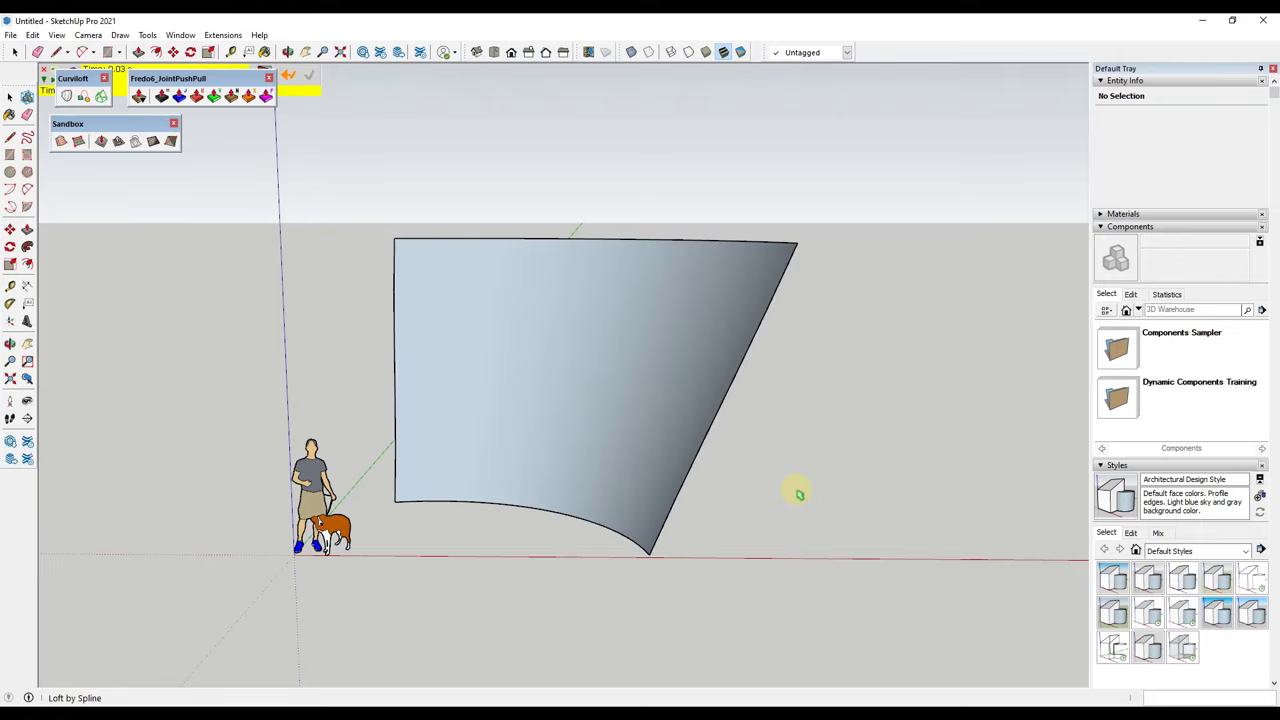
pyautogui.moveTo(799, 494); pyautogui.dragTo(623, 466, button='middle')
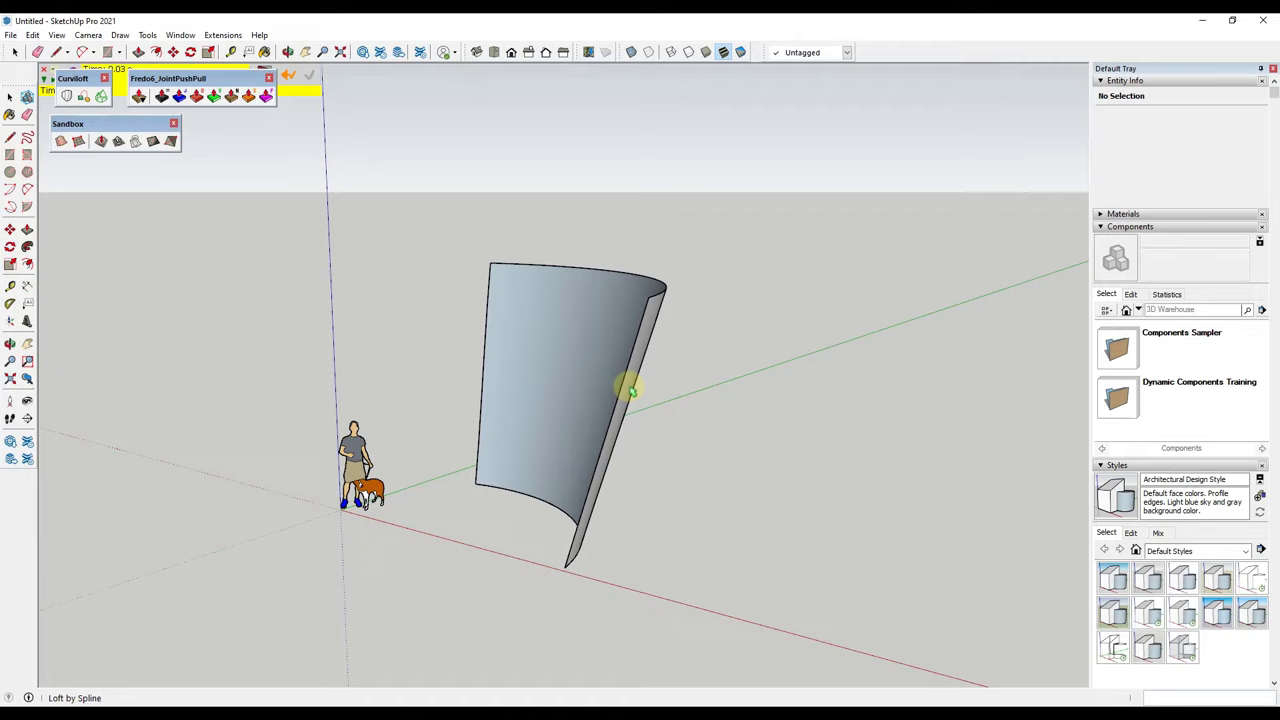
pyautogui.press('space')
# - Select the lofted surface group and inspect its curved, leaning shape from both sides
pyautogui.moveTo(694, 403); pyautogui.dragTo(557, 457, button='middle')
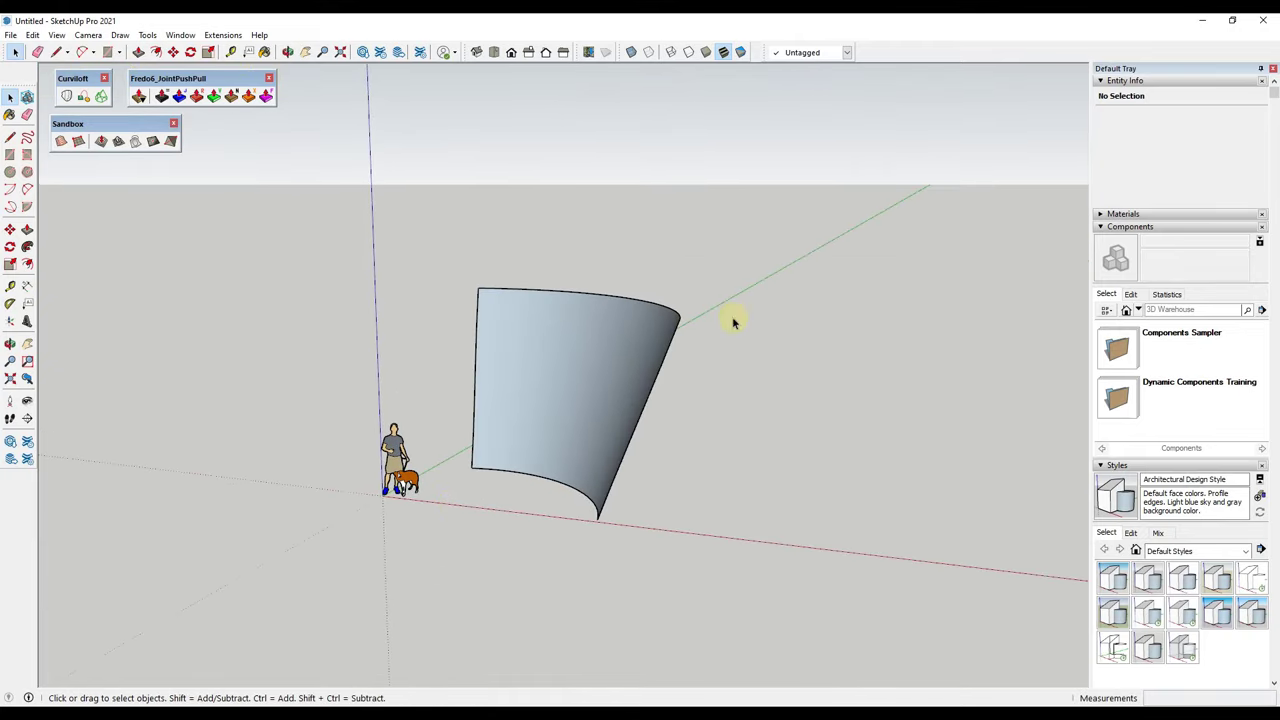
pyautogui.moveTo(732, 322); pyautogui.dragTo(583, 423, button='middle')
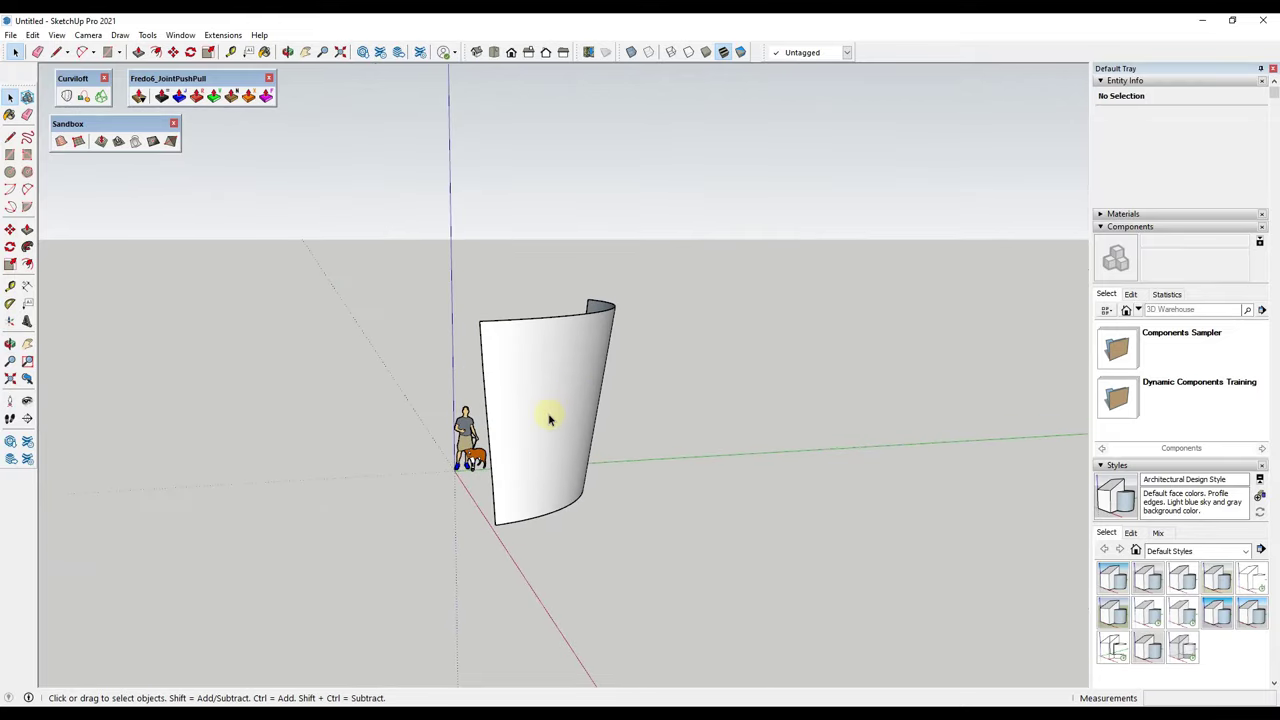
pyautogui.click(548, 420)
pyautogui.moveTo(545, 410); pyautogui.dragTo(604, 369, button='middle')
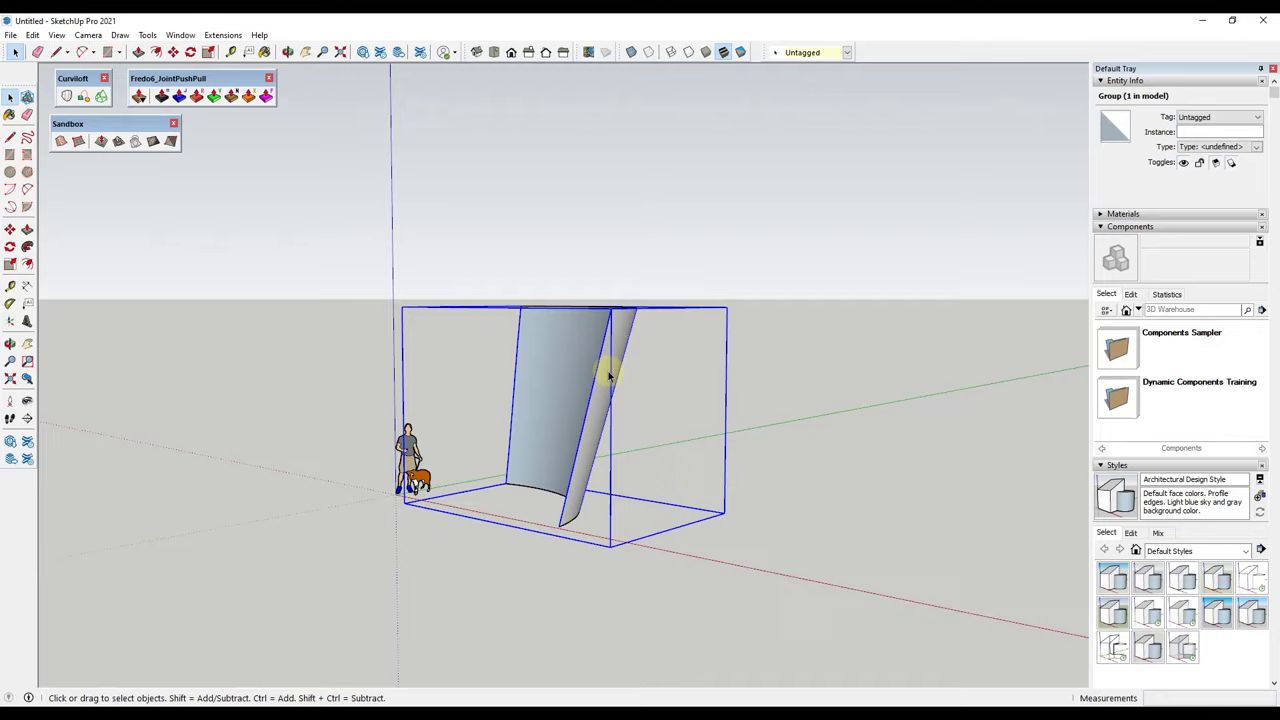
# - Thicken the lofted wall surface outward by 8" with Joint Push Pull and exit the tool
pyautogui.click(180, 95)
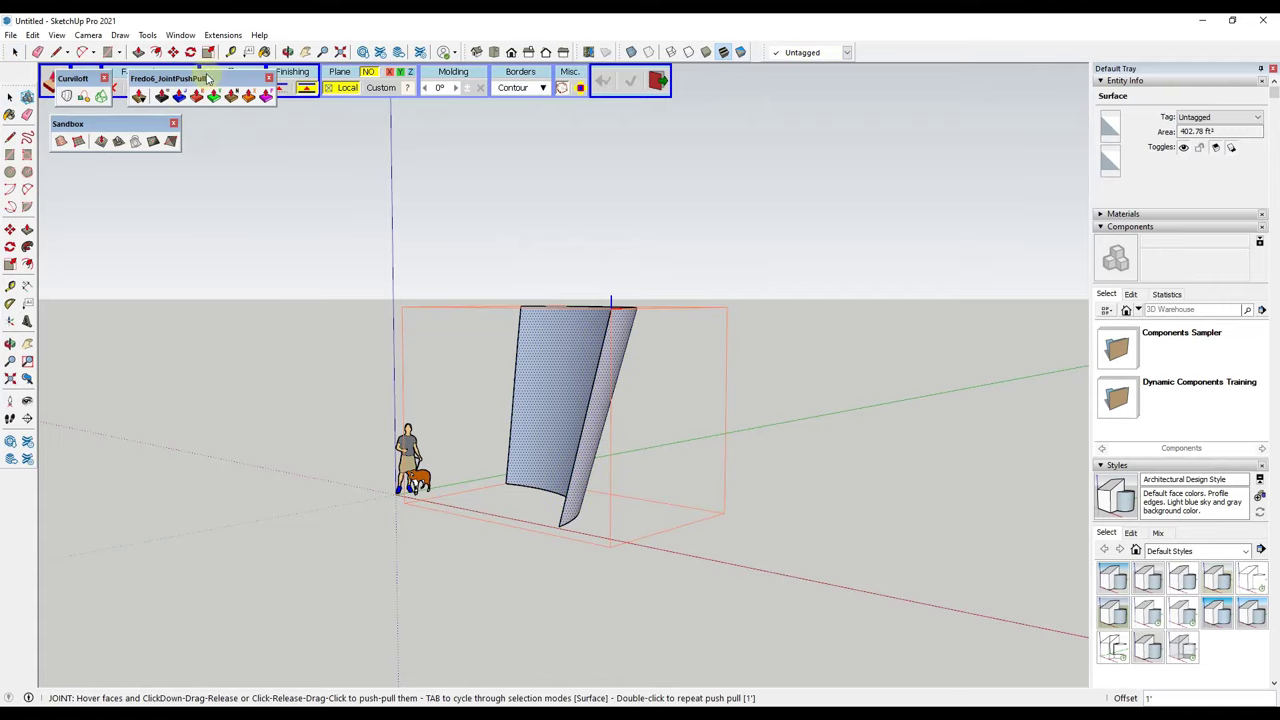
pyautogui.moveTo(208, 78); pyautogui.dragTo(276, 110)
pyautogui.moveTo(674, 394); pyautogui.dragTo(591, 391, button='middle')
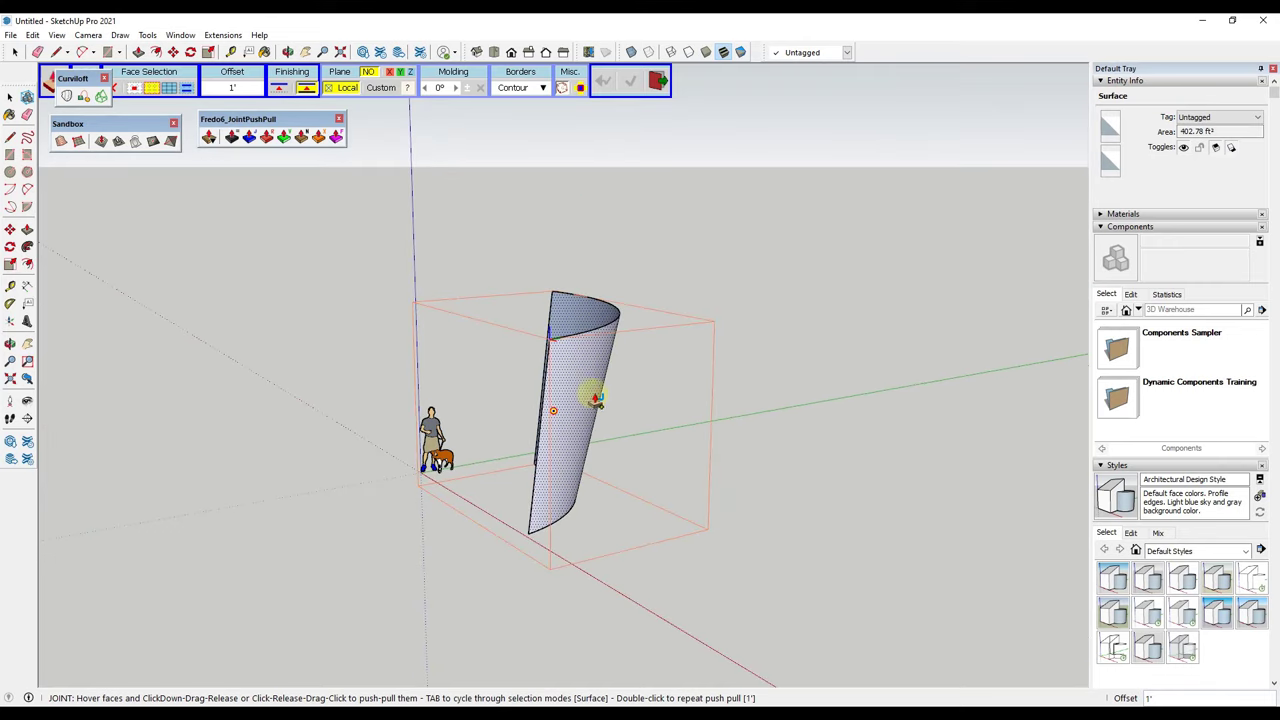
pyautogui.click(587, 395)
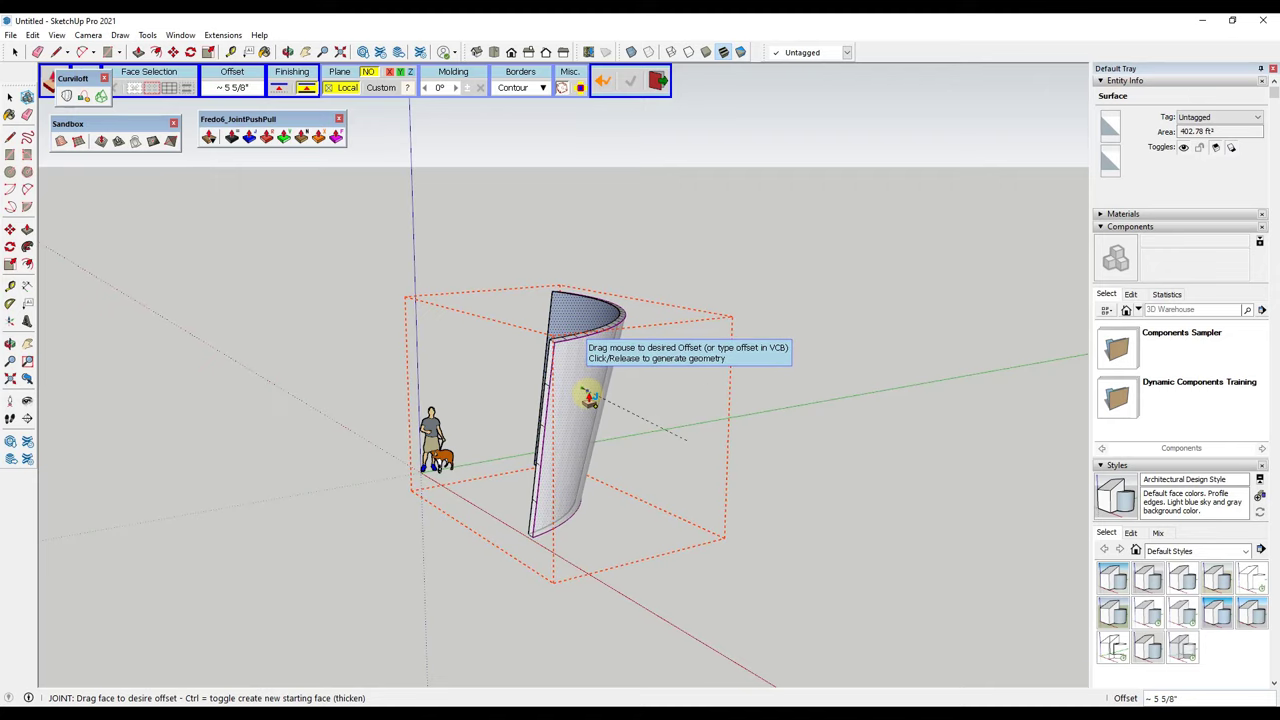
pyautogui.click(590, 397)
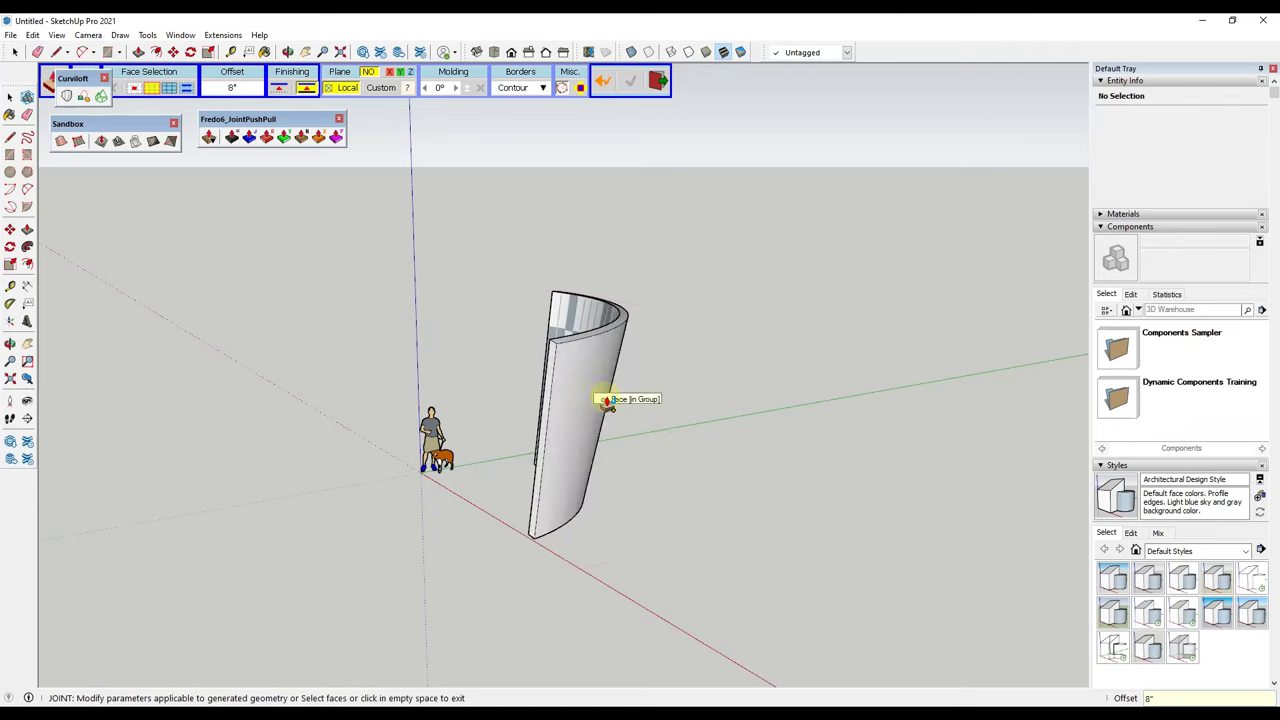
pyautogui.moveTo(586, 457); pyautogui.dragTo(862, 412, button='middle')
pyautogui.moveTo(827, 416); pyautogui.dragTo(713, 380, button='middle')
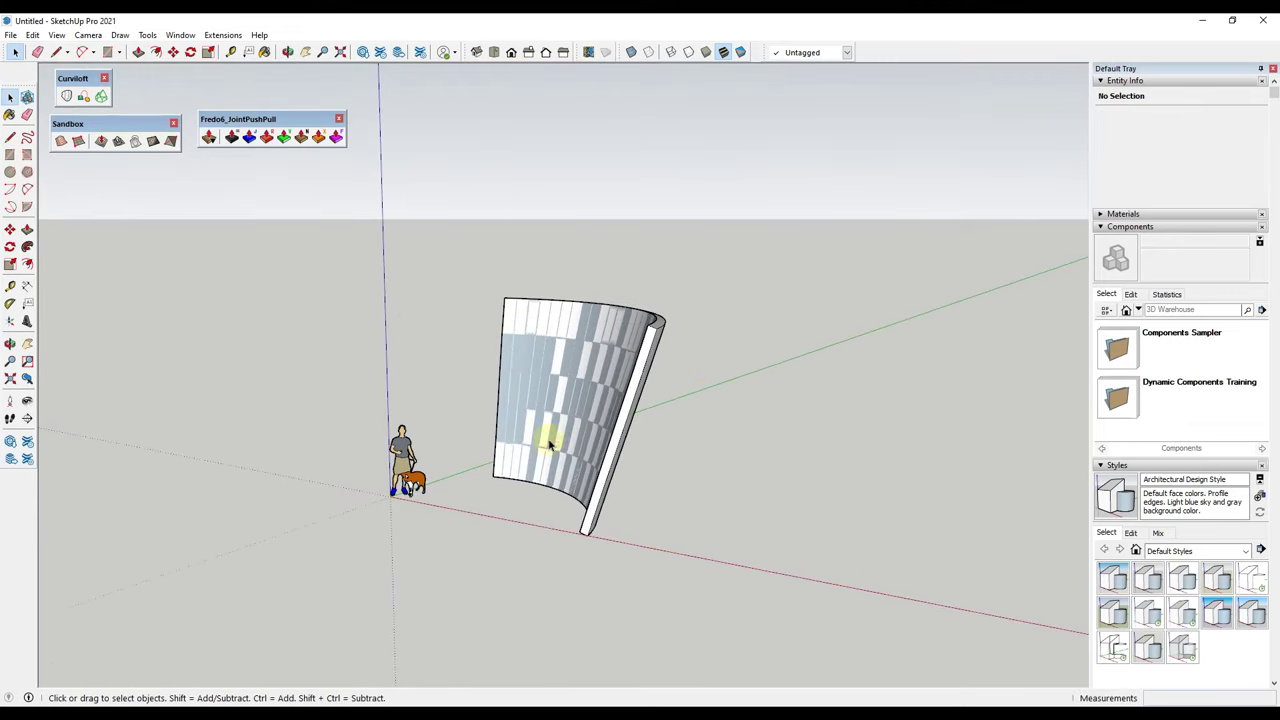
# - Try to move the whole wall group away from the two arcs
pyautogui.moveTo(549, 443); pyautogui.dragTo(615, 418, button='middle')
pyautogui.click(617, 383)
pyautogui.scroll(2, 661, 393)
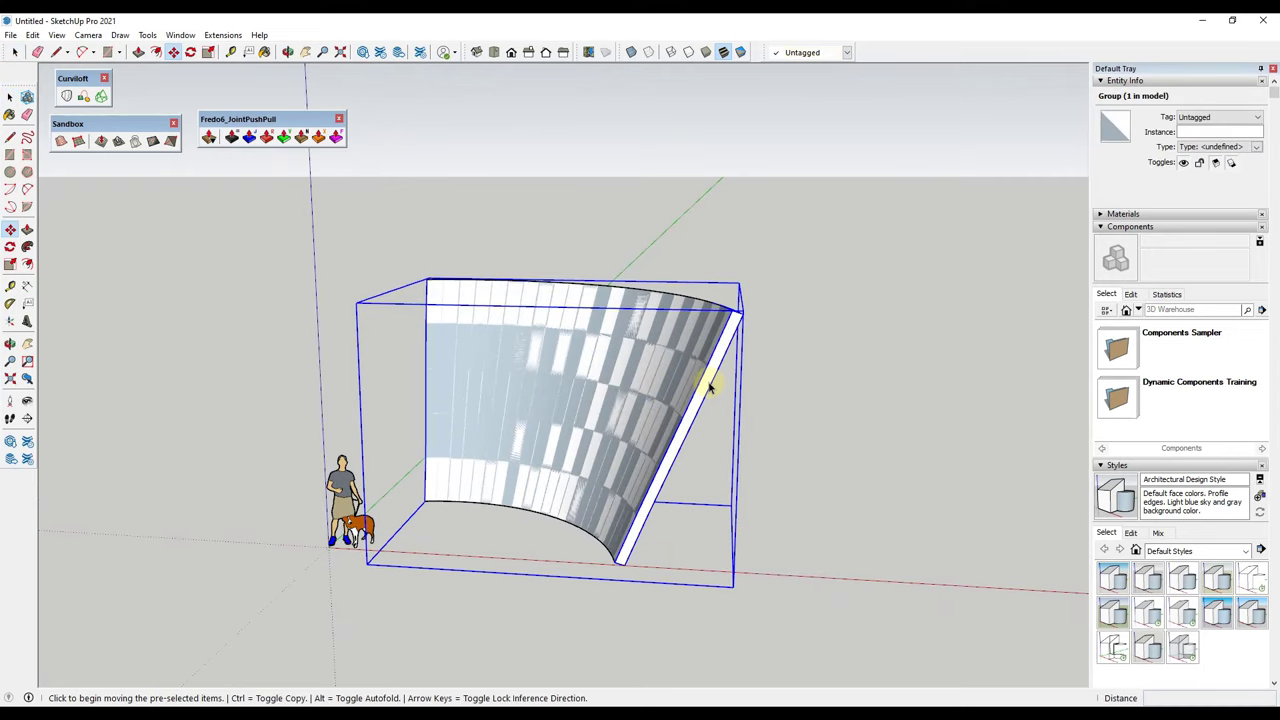
pyautogui.click(704, 382)
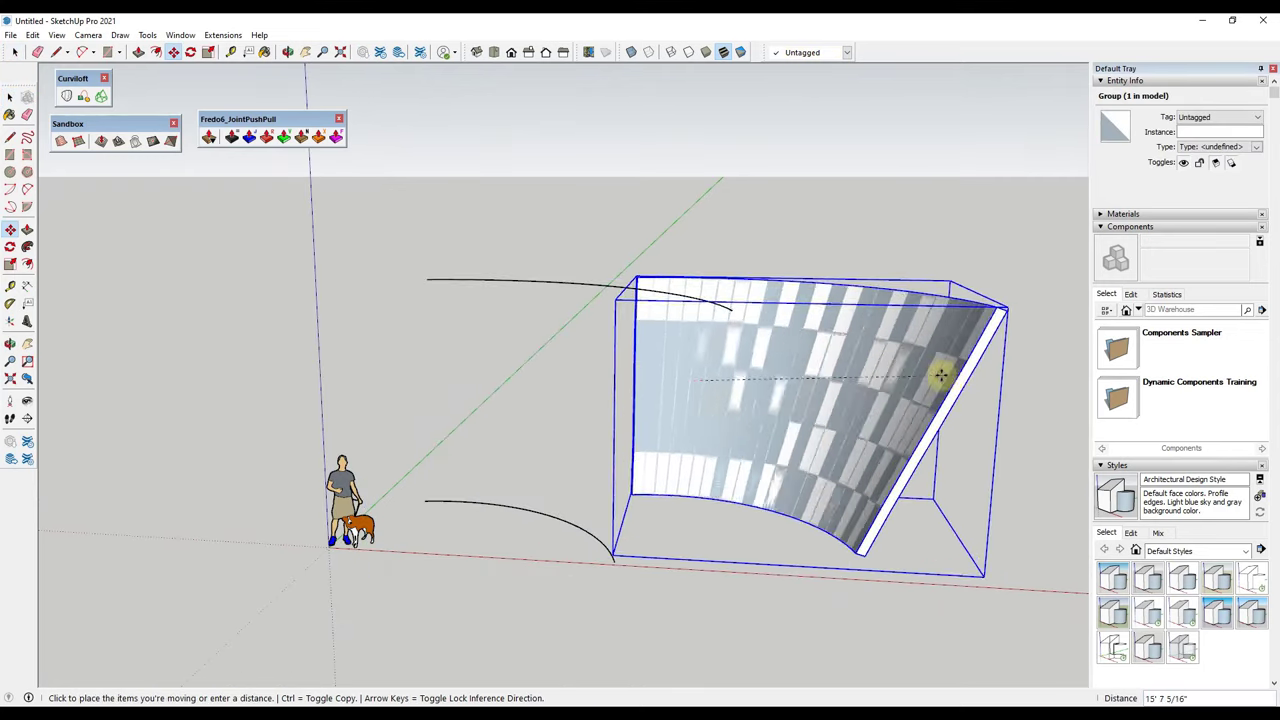
pyautogui.press('space')
# - Open the wall group for editing and pull the original lofted surface aside to check it against the thickened wall
pyautogui.doubleClick(666, 477)
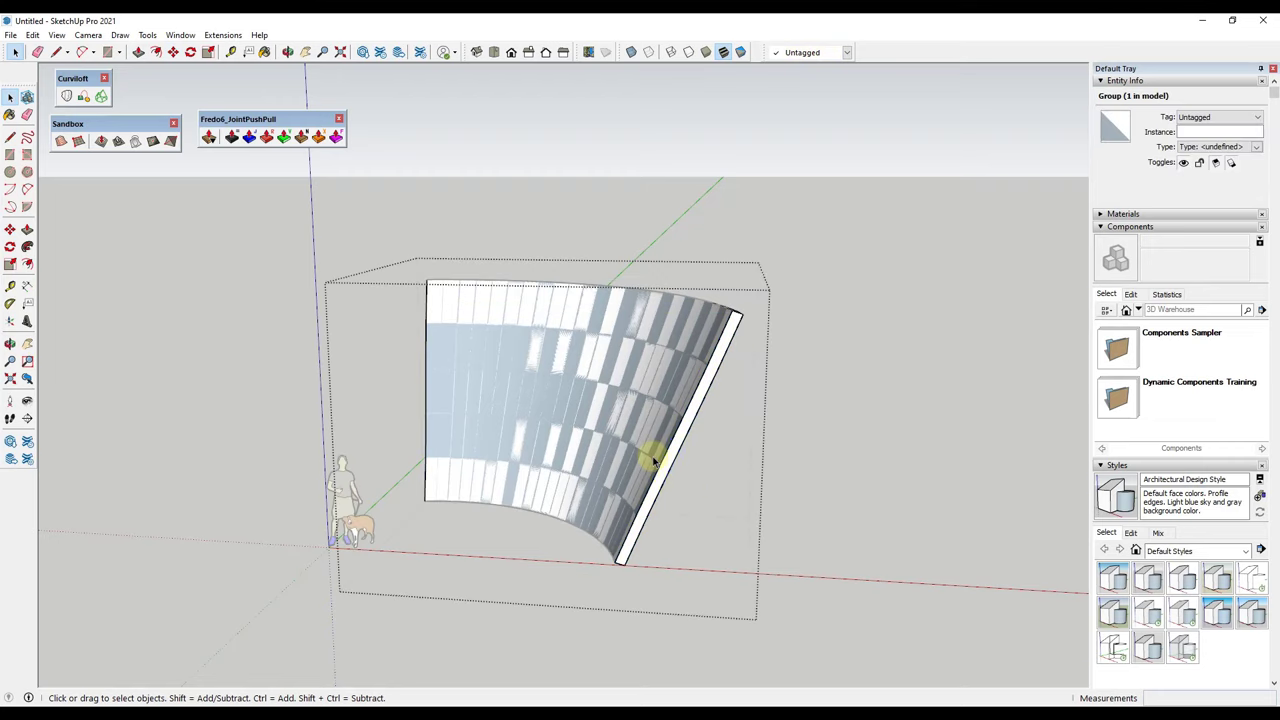
pyautogui.click(668, 437)
pyautogui.doubleClick(651, 430)
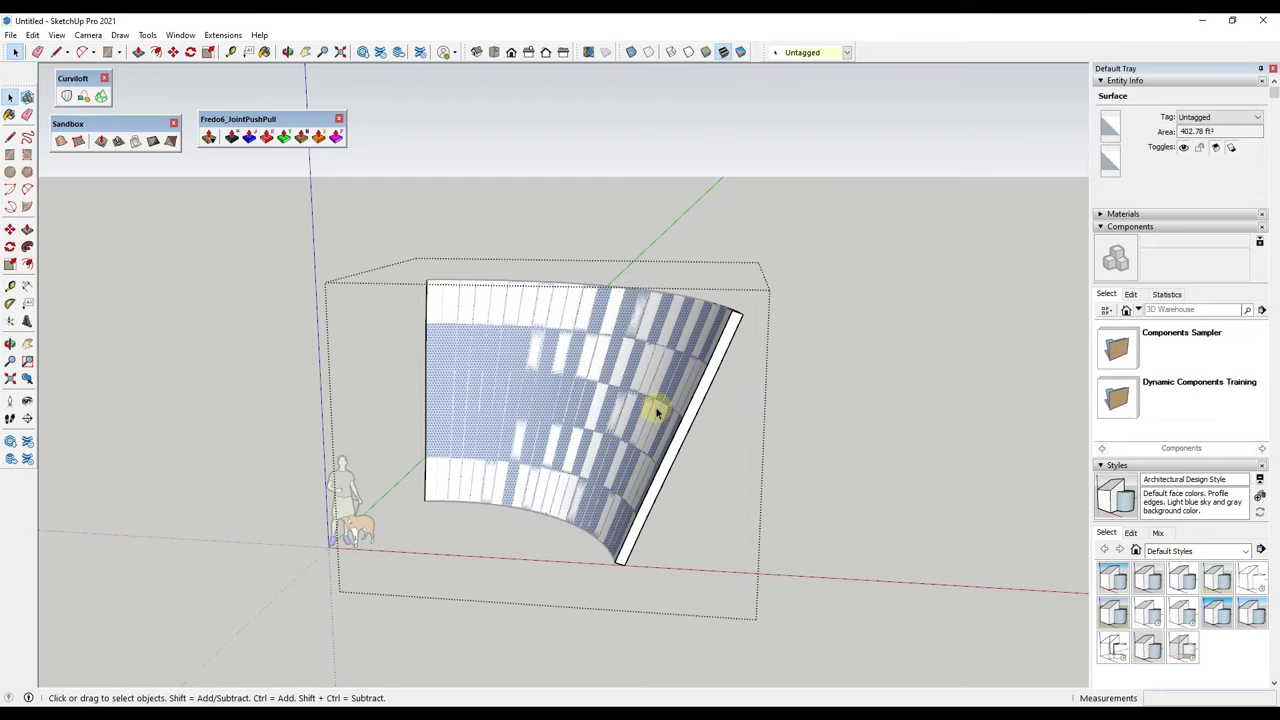
pyautogui.click(655, 397)
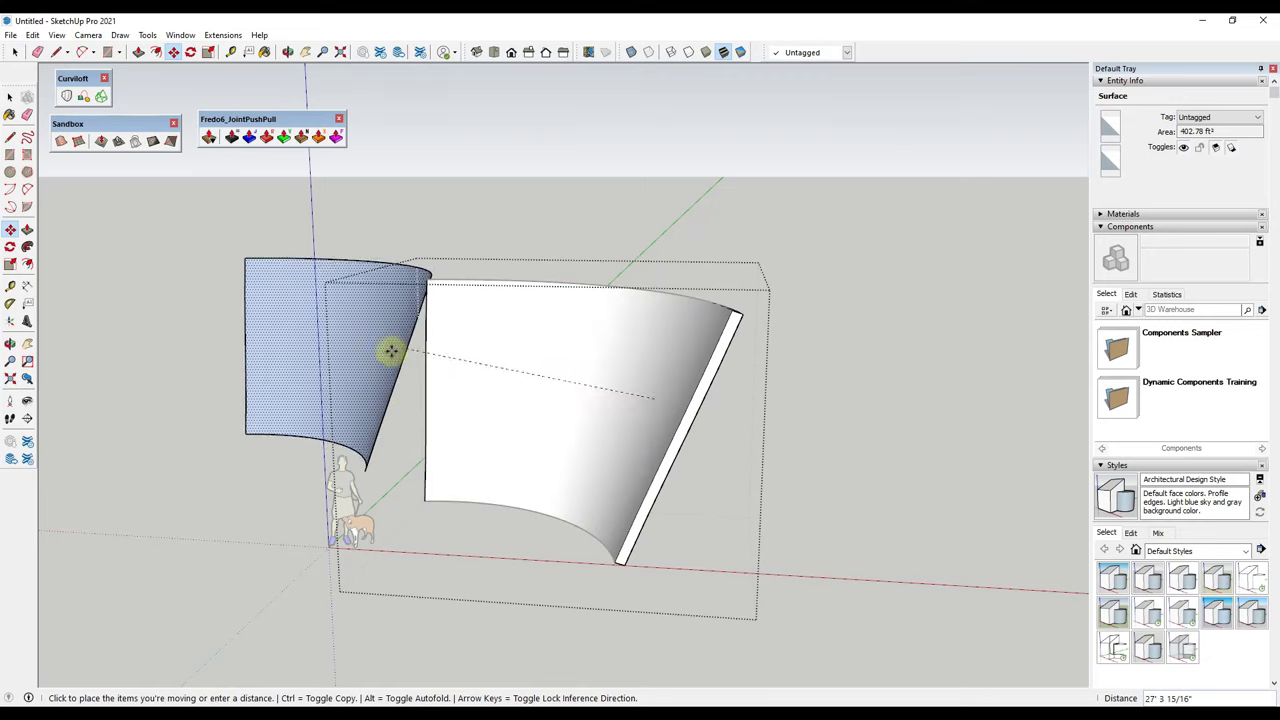
pyautogui.press('space')
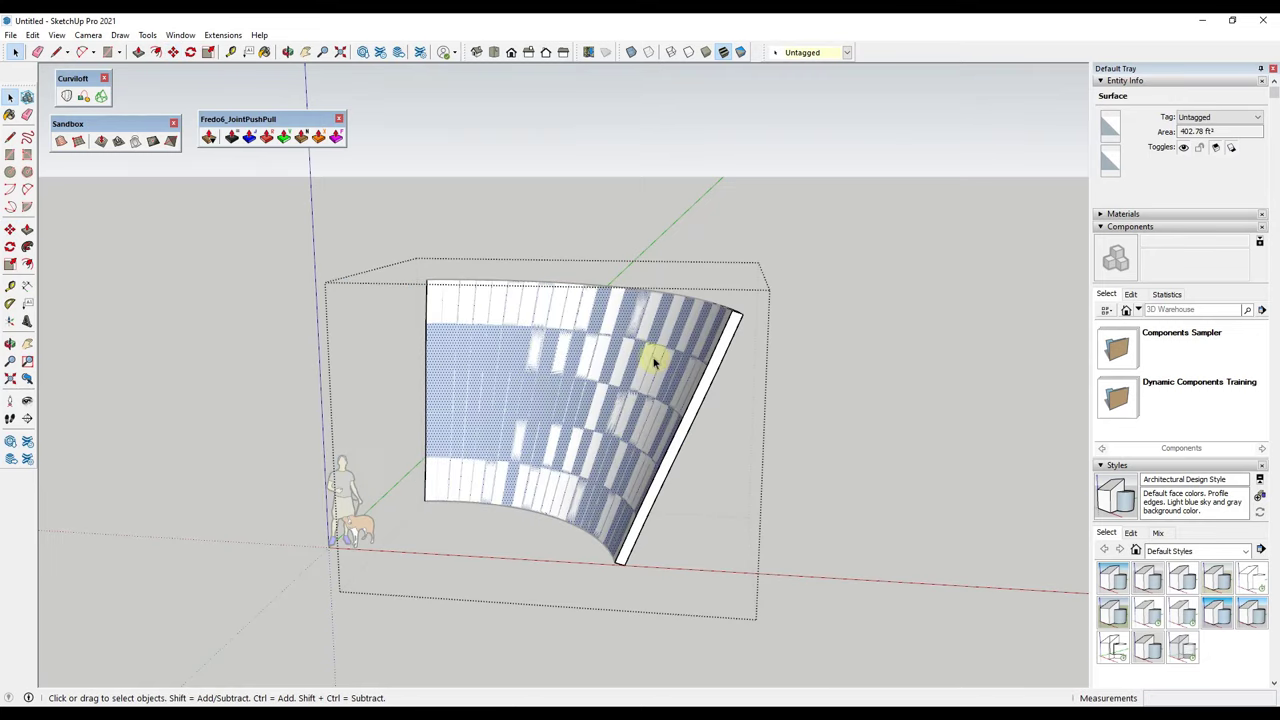
# - Try to move the nested thickened solid away from the original lofted surface
pyautogui.click(712, 378)
pyautogui.press('m')
pyautogui.click(712, 378)
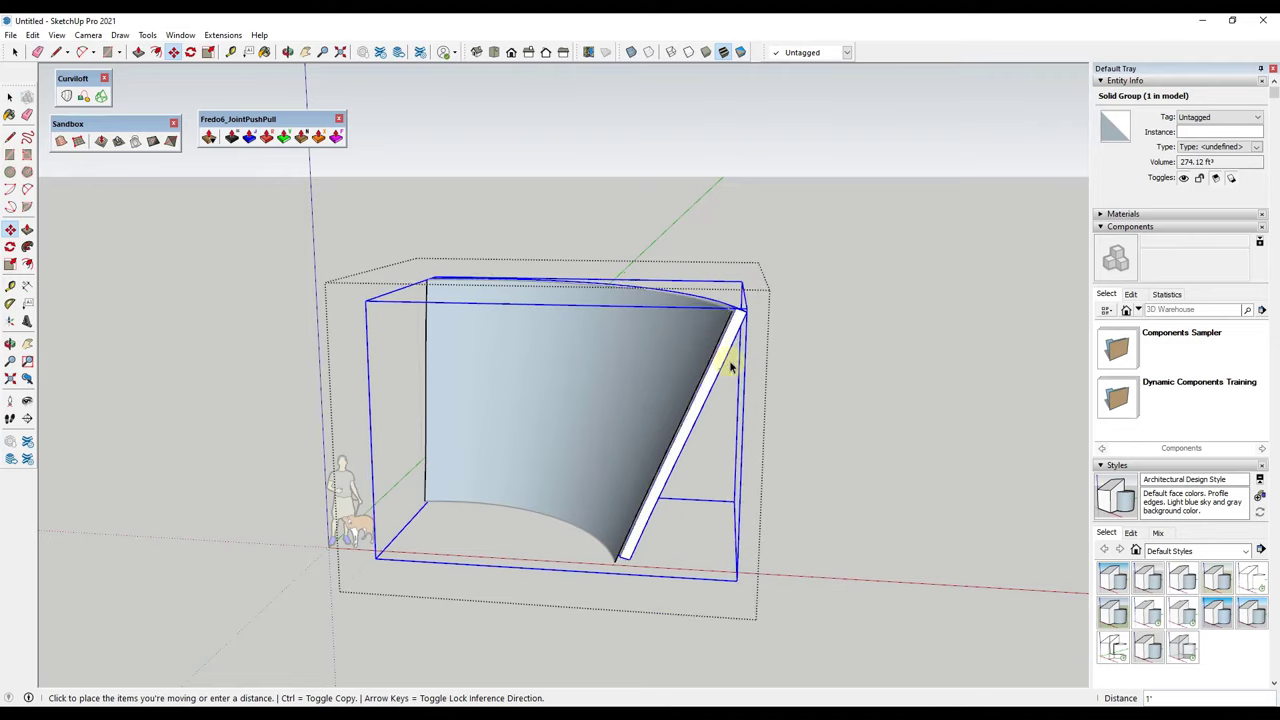
pyautogui.click(729, 357)
pyautogui.press('space')
pyautogui.moveTo(894, 363); pyautogui.dragTo(679, 357, button='middle')
# - Remove the original lofted surface that overlaps the inner face of the thickened wall
pyautogui.click(700, 410)
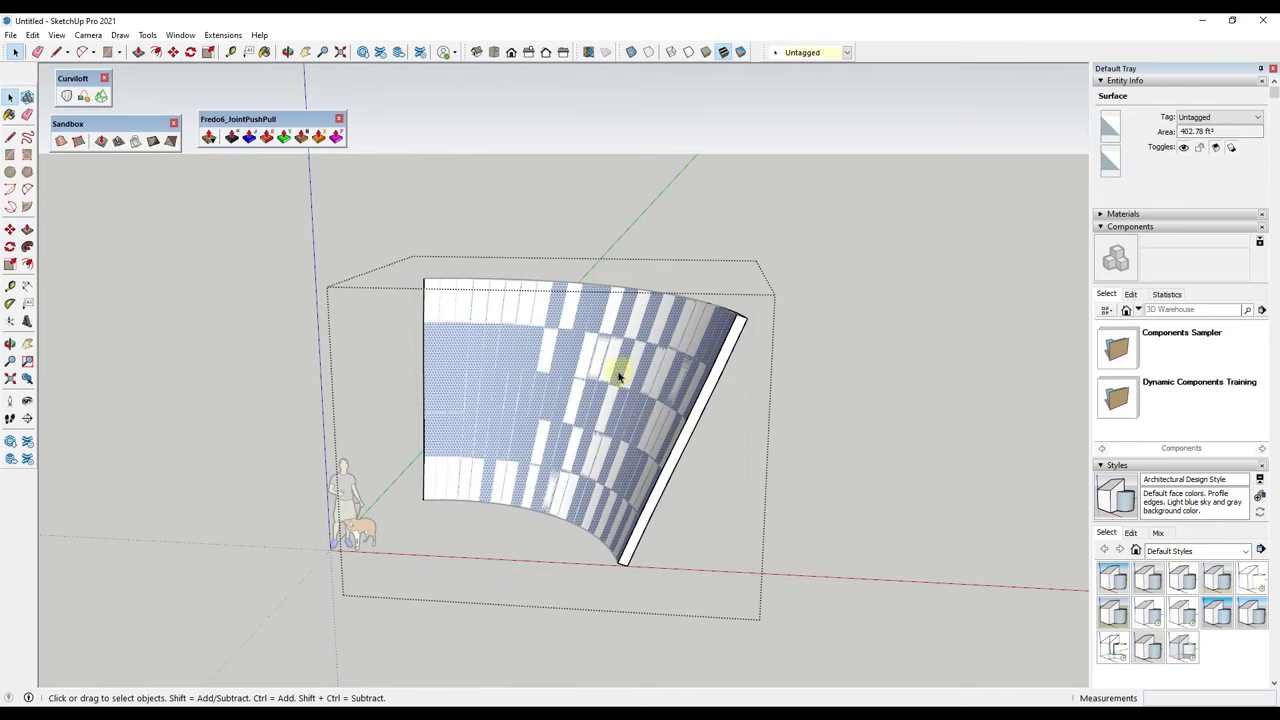
pyautogui.rightClick(619, 377)
pyautogui.click(650, 410)
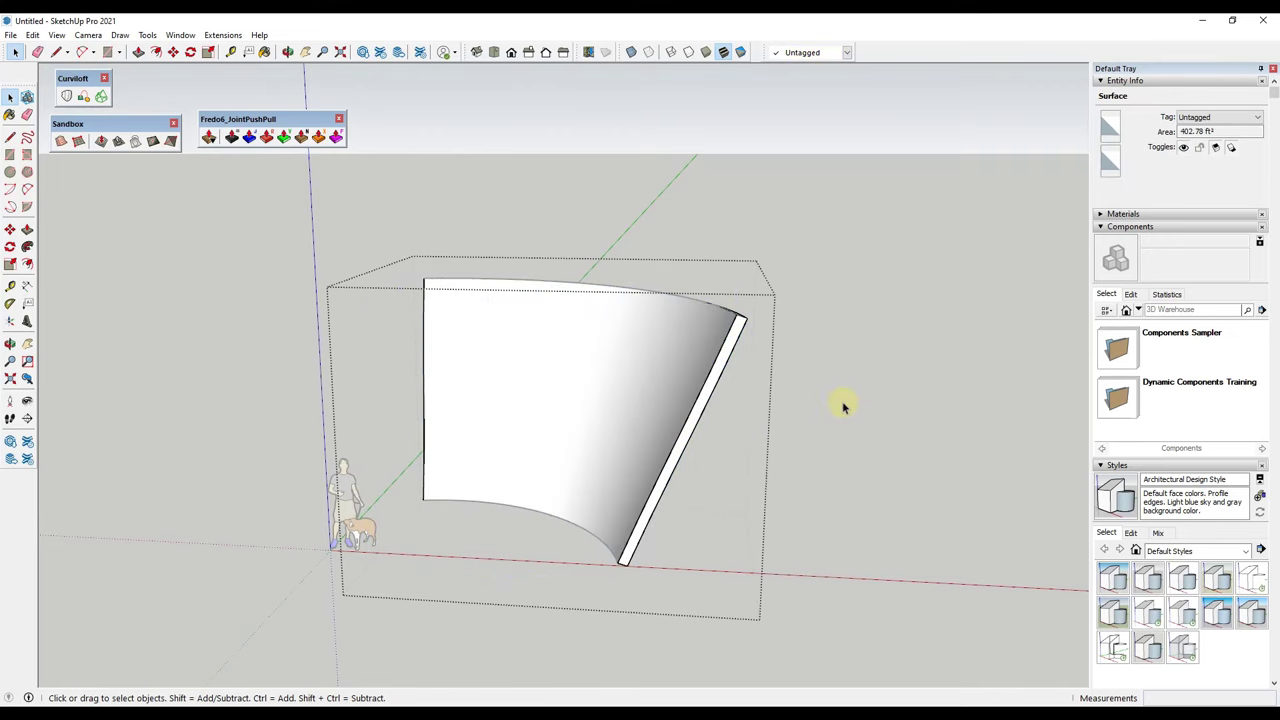
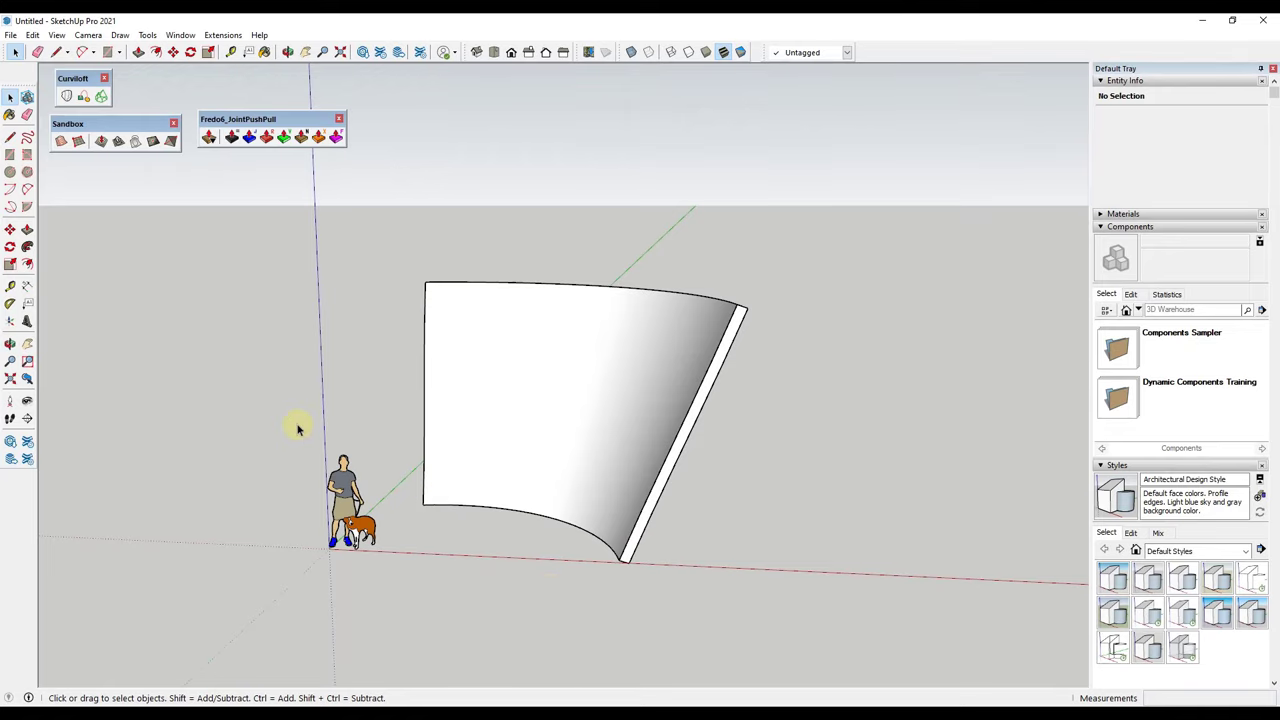
# - Switch to the browser and examine the reference photos of the Museo Internacional del Barroco's curved walls
pyautogui.hotkey('alt', 'Tab')
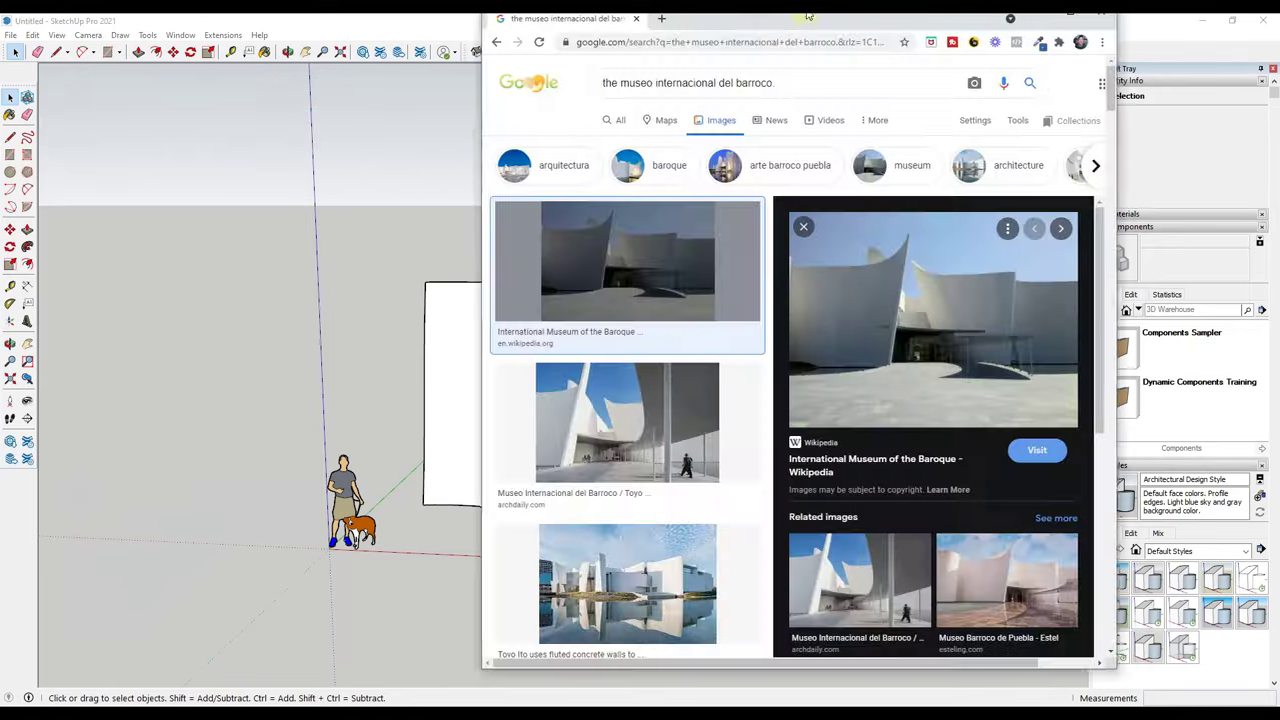
pyautogui.press('super+Up')
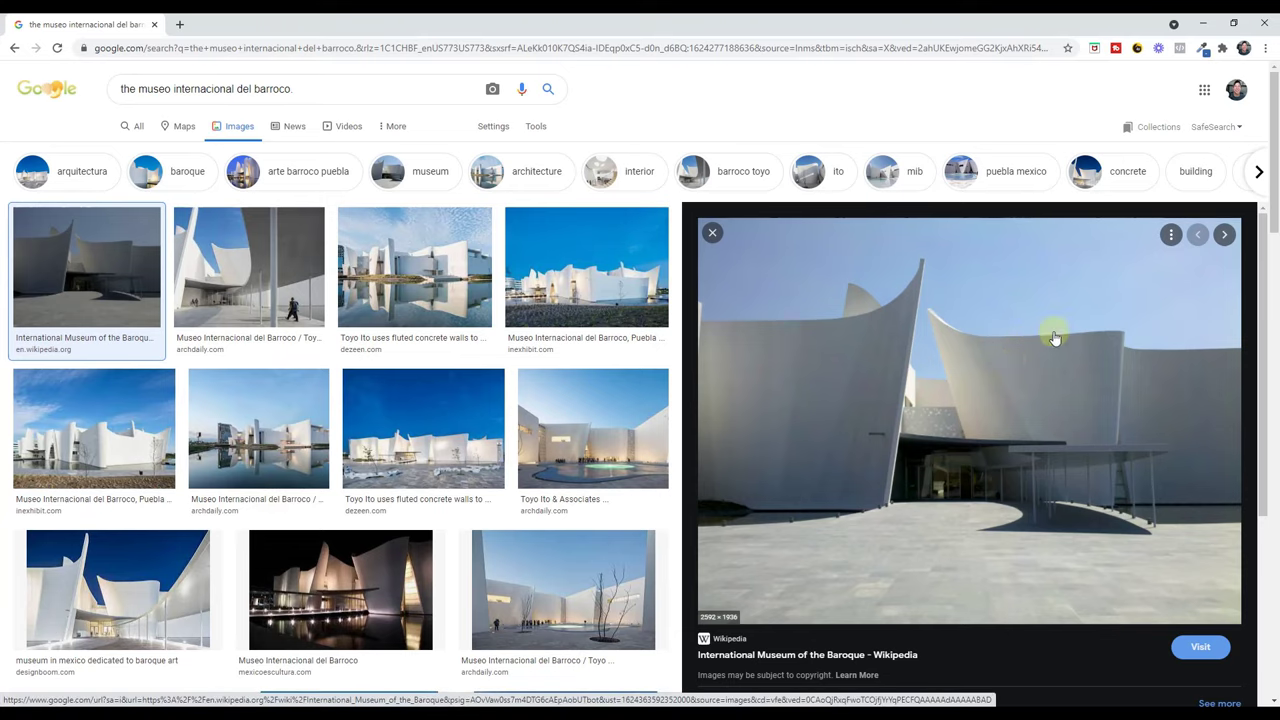
pyautogui.doubleClick(1008, 30)
pyautogui.hotkey('alt', 'Tab')
# - Draw an arc with a chord of about 33' and a bulge of 5' 4" on the ground beside the finished wall
pyautogui.scroll(-4, 337, 355)
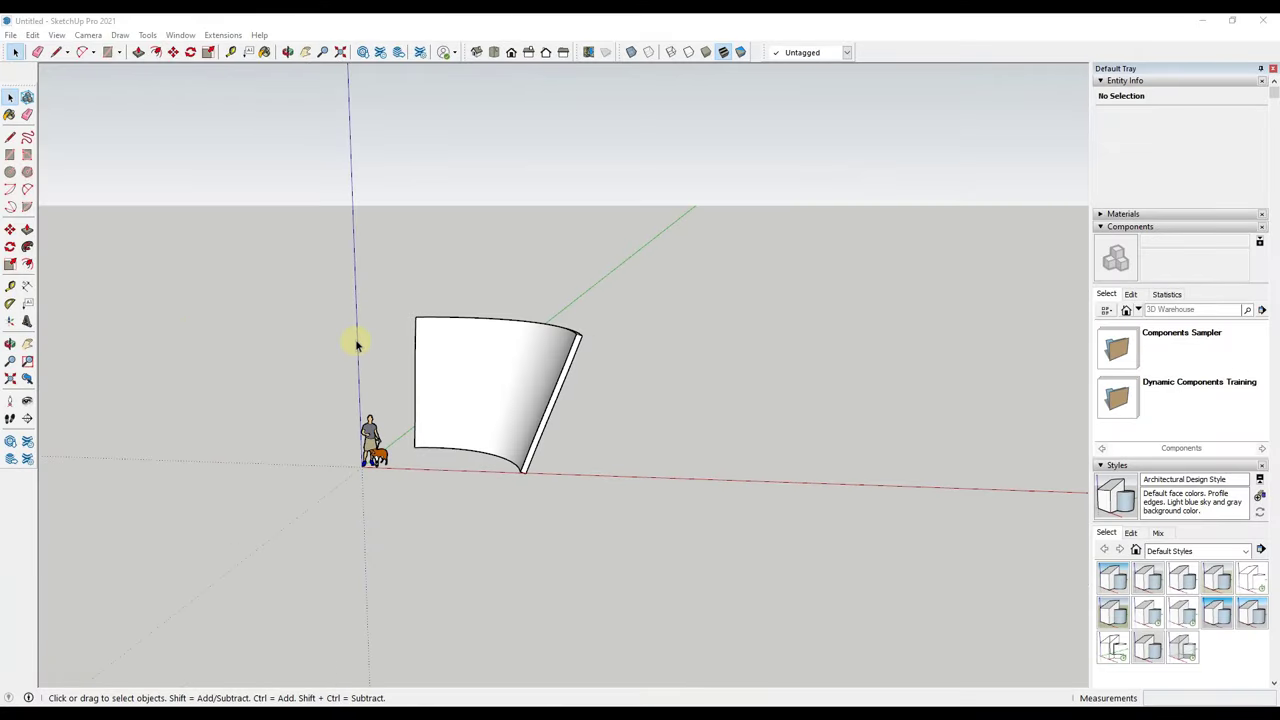
pyautogui.moveTo(826, 353); pyautogui.dragTo(725, 420, button='middle')
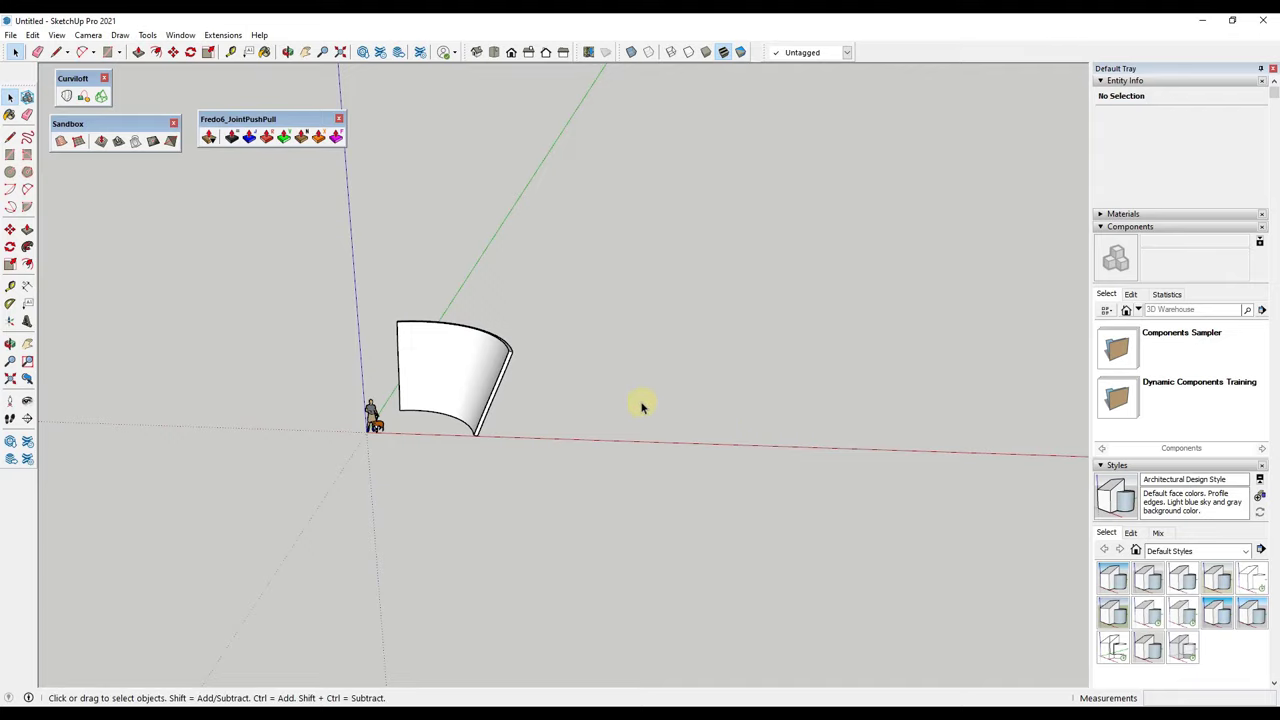
pyautogui.press('a')
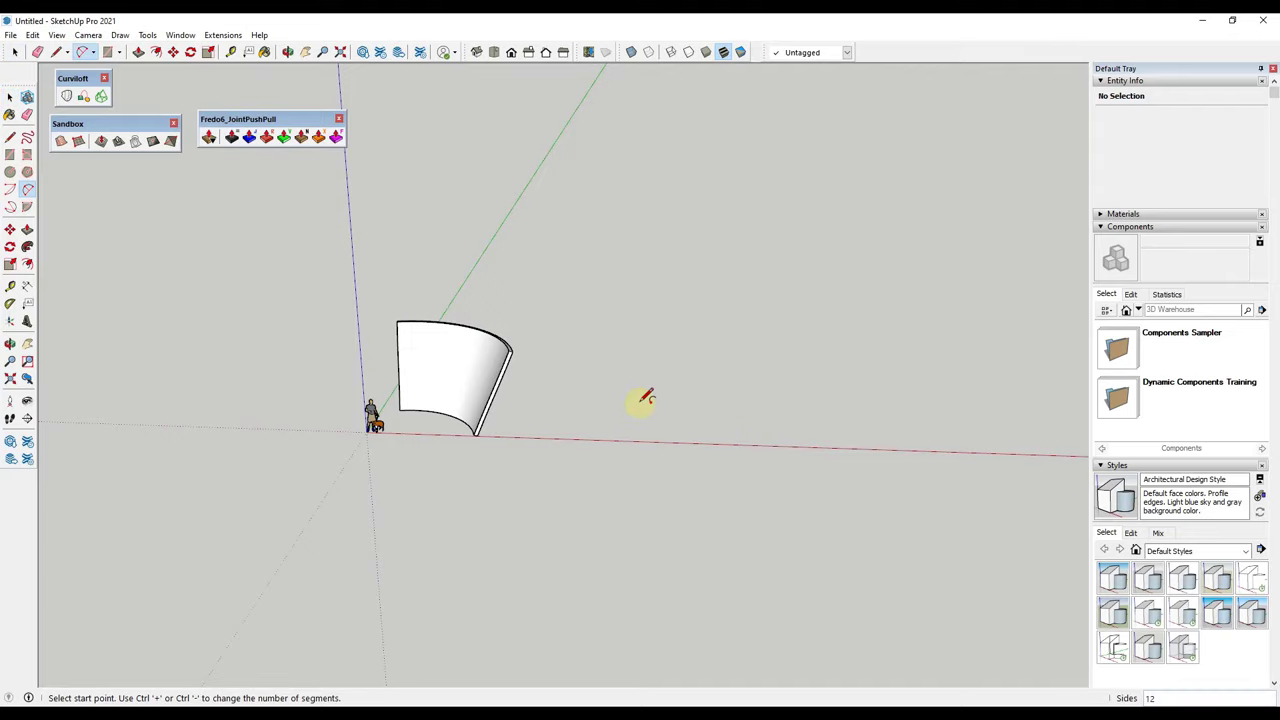
pyautogui.click(641, 403)
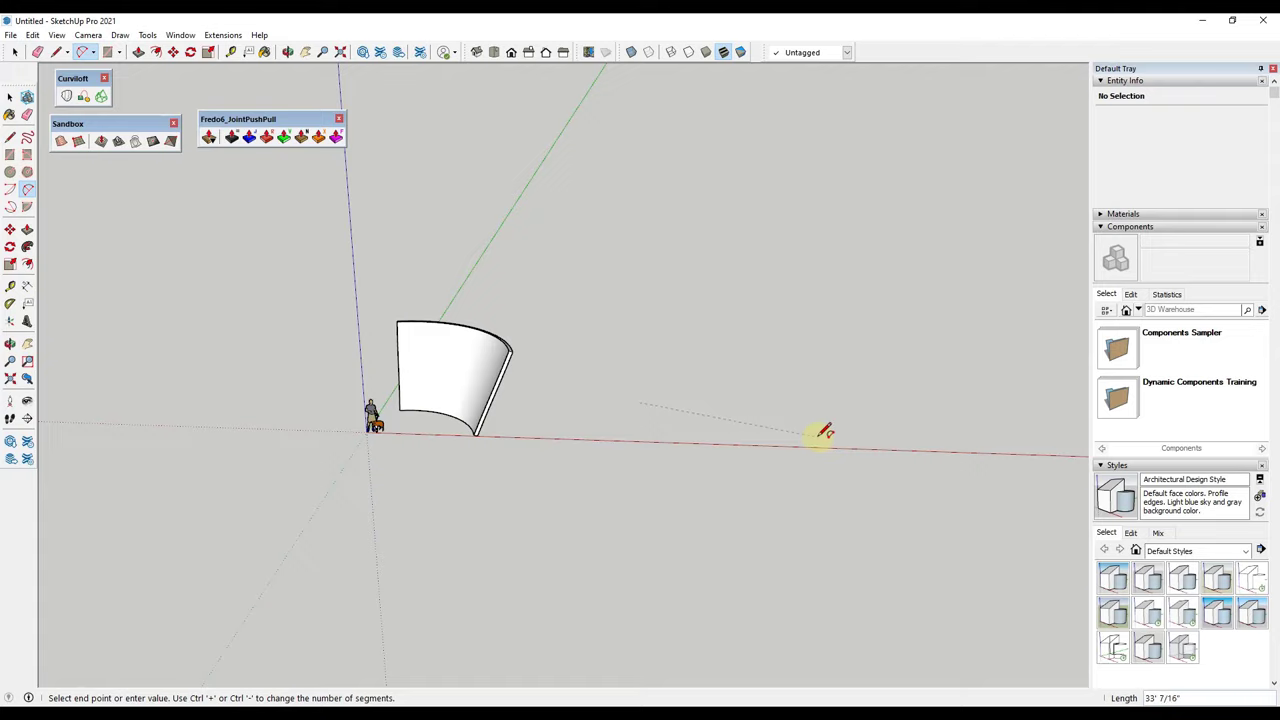
pyautogui.click(822, 432)
pyautogui.click(777, 437)
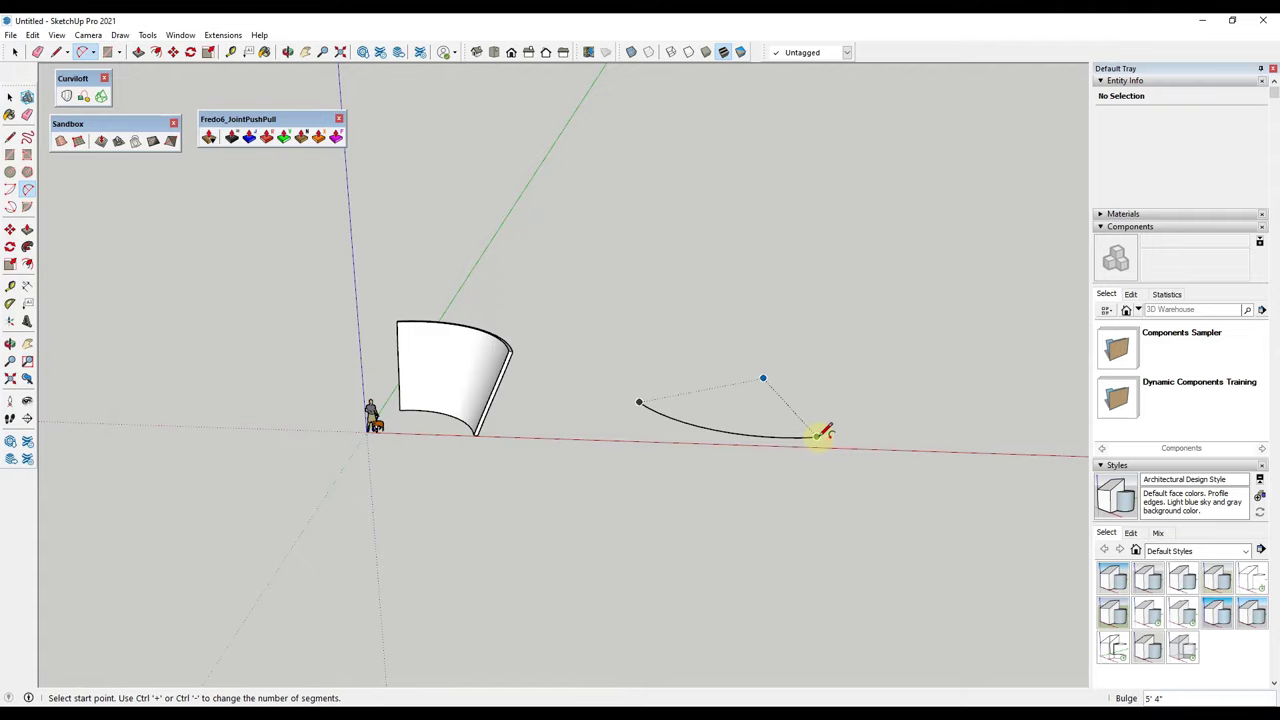
# - Extend the arc from its far end with two smaller connected arcs to form a smooth S-shaped line
pyautogui.click(817, 436)
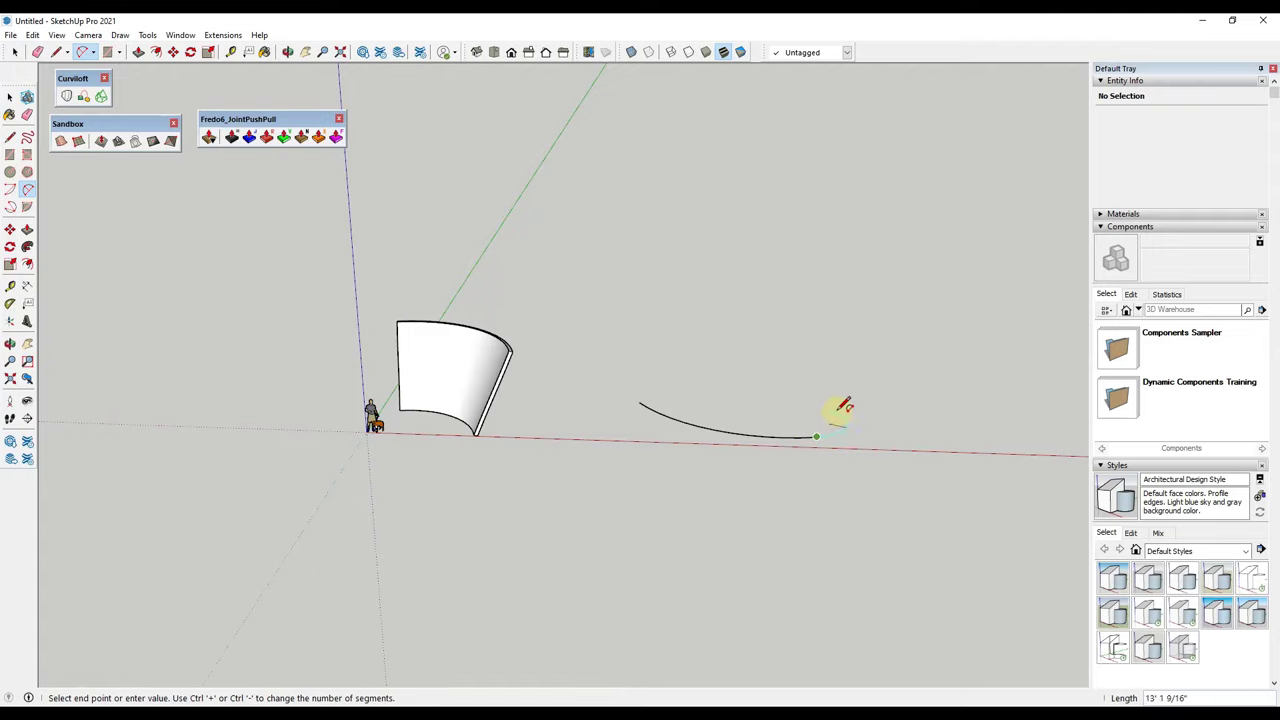
pyautogui.click(839, 410)
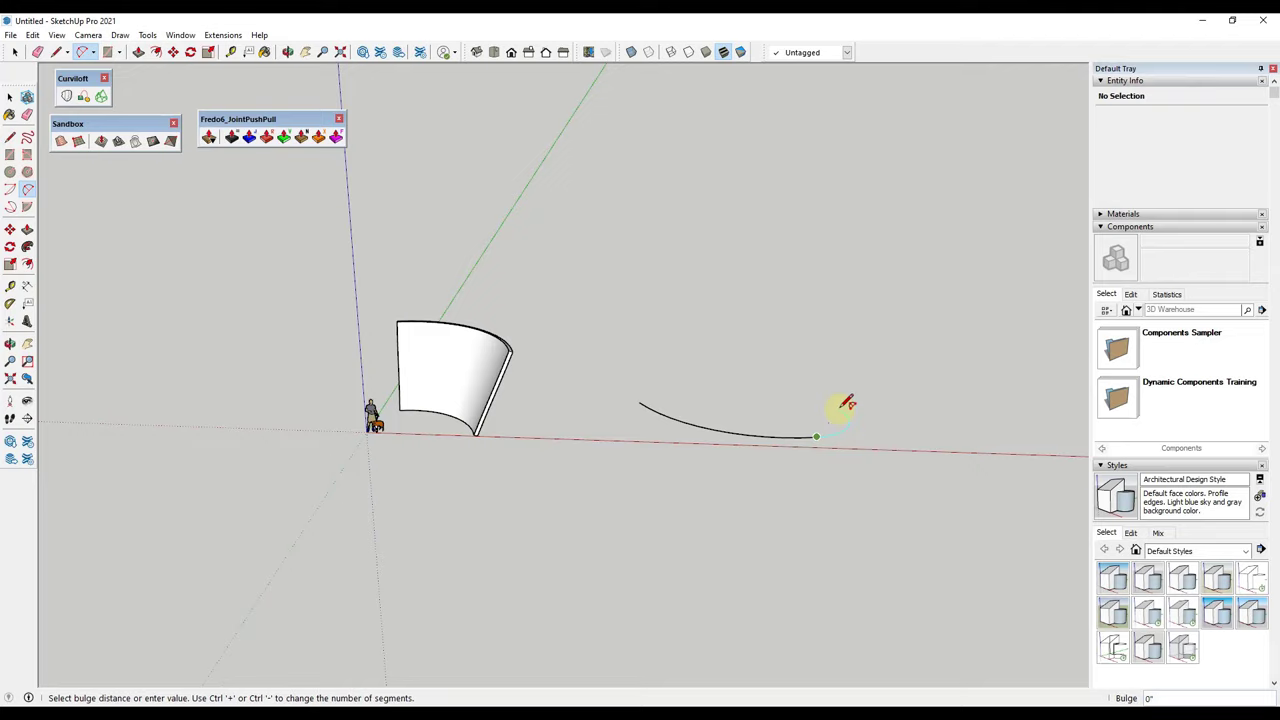
pyautogui.press('Escape')
pyautogui.click(817, 435)
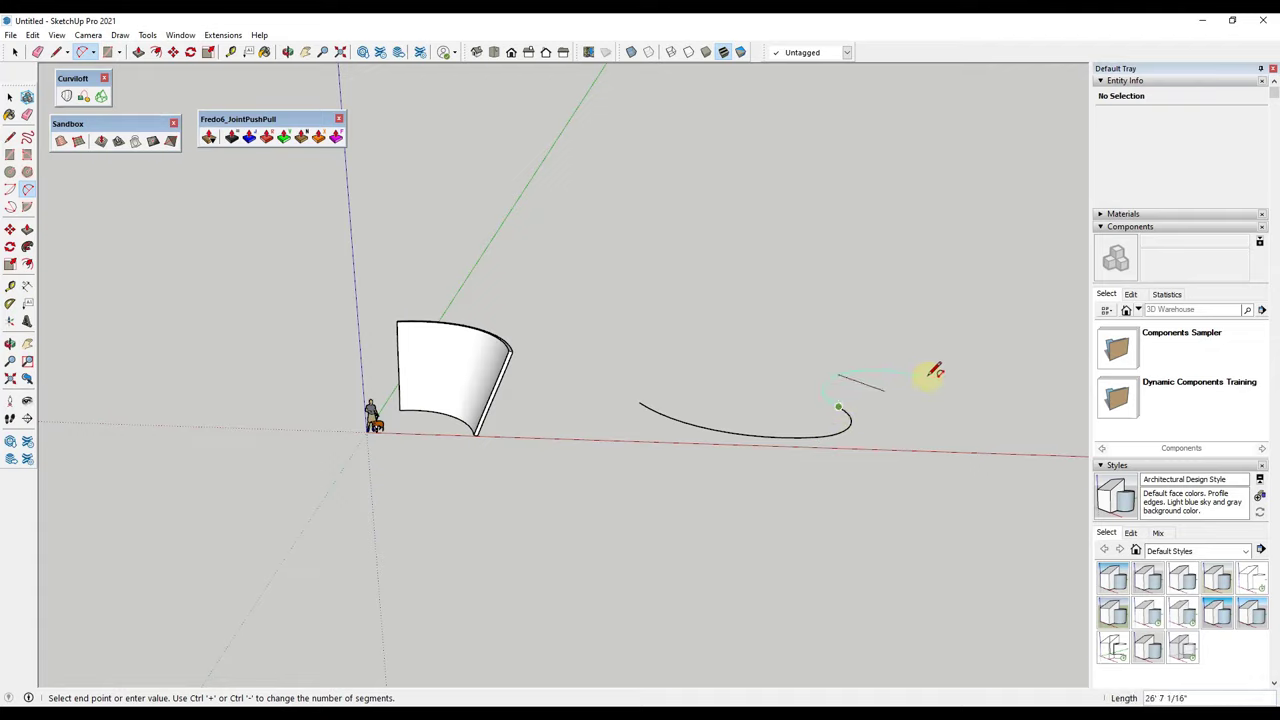
pyautogui.click(857, 372)
pyautogui.press('space')
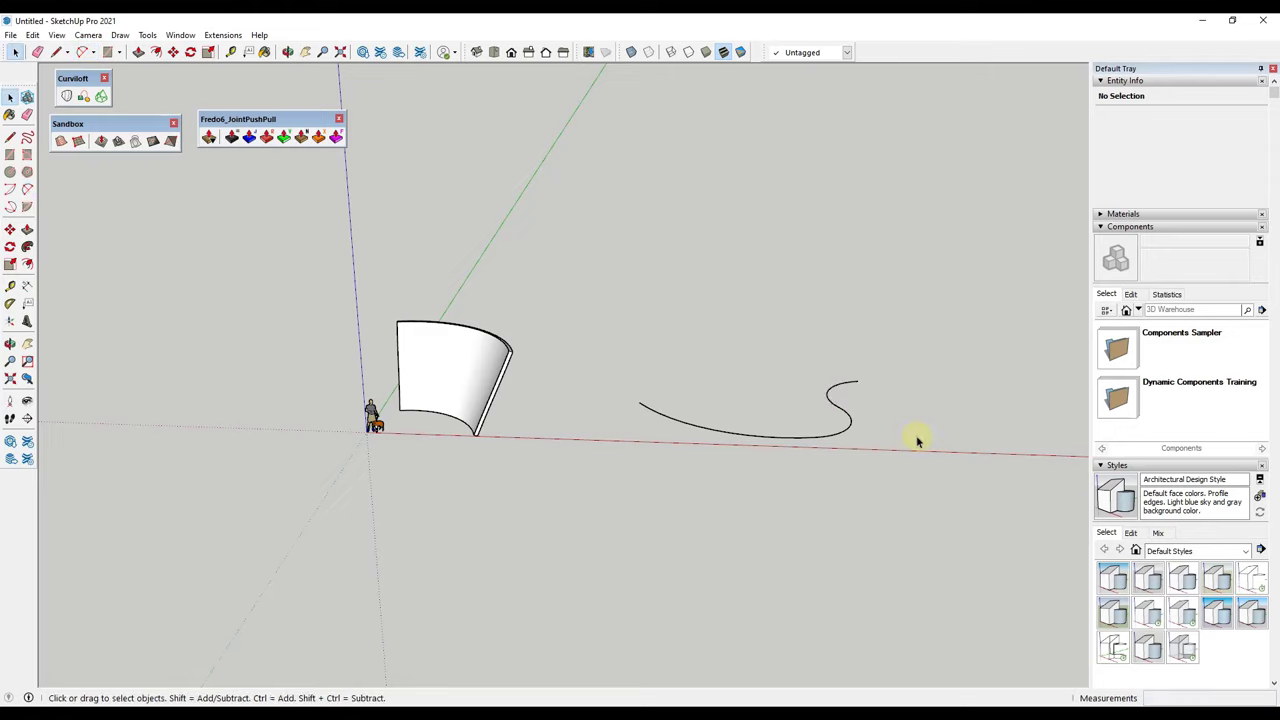
# - Select the three connected arcs together and weld their edges into a single curve
pyautogui.moveTo(914, 437); pyautogui.dragTo(792, 462, button='middle')
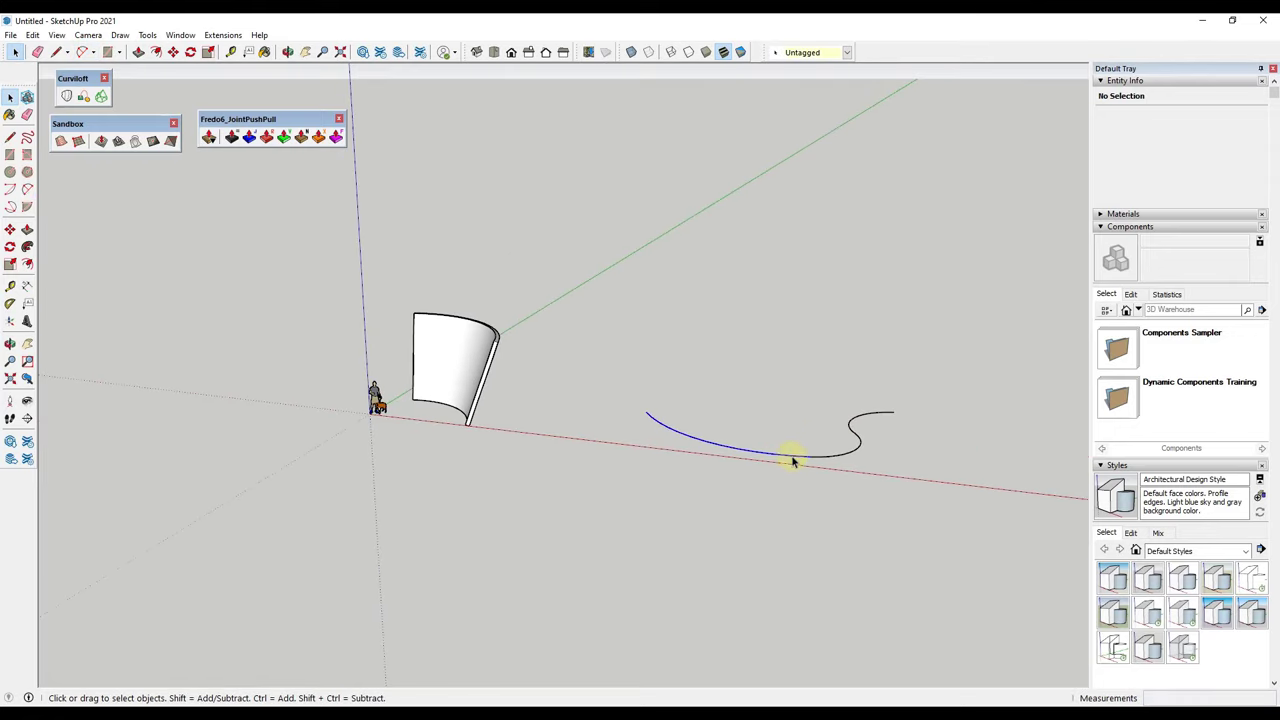
pyautogui.click(836, 460)
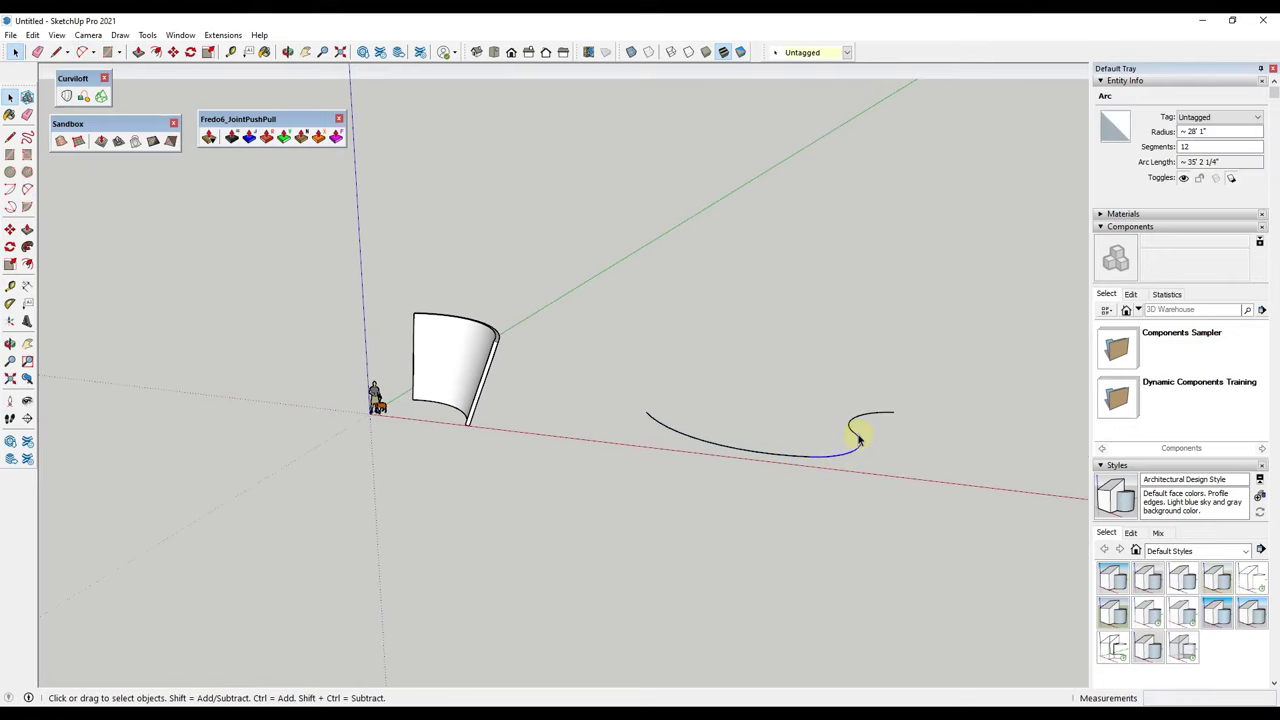
pyautogui.click(849, 432)
pyautogui.click(779, 457)
pyautogui.tripleClick(827, 453)
pyautogui.rightClick(828, 462)
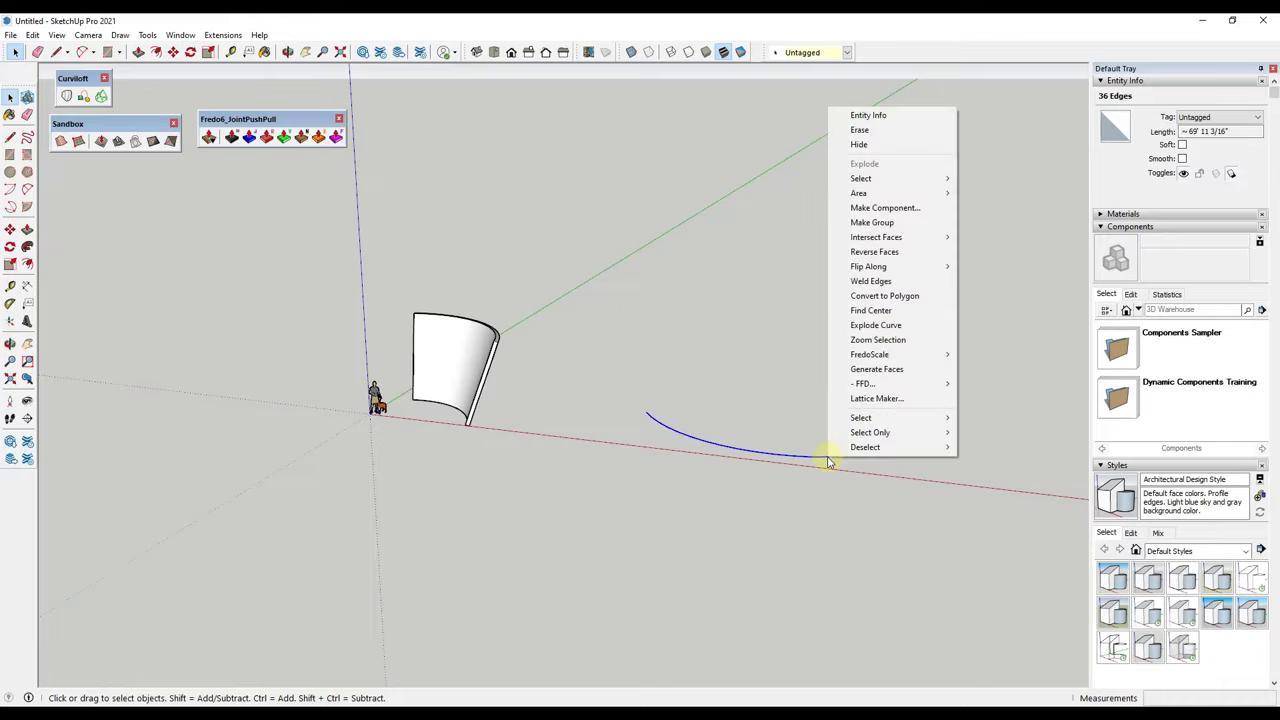
pyautogui.click(877, 287)
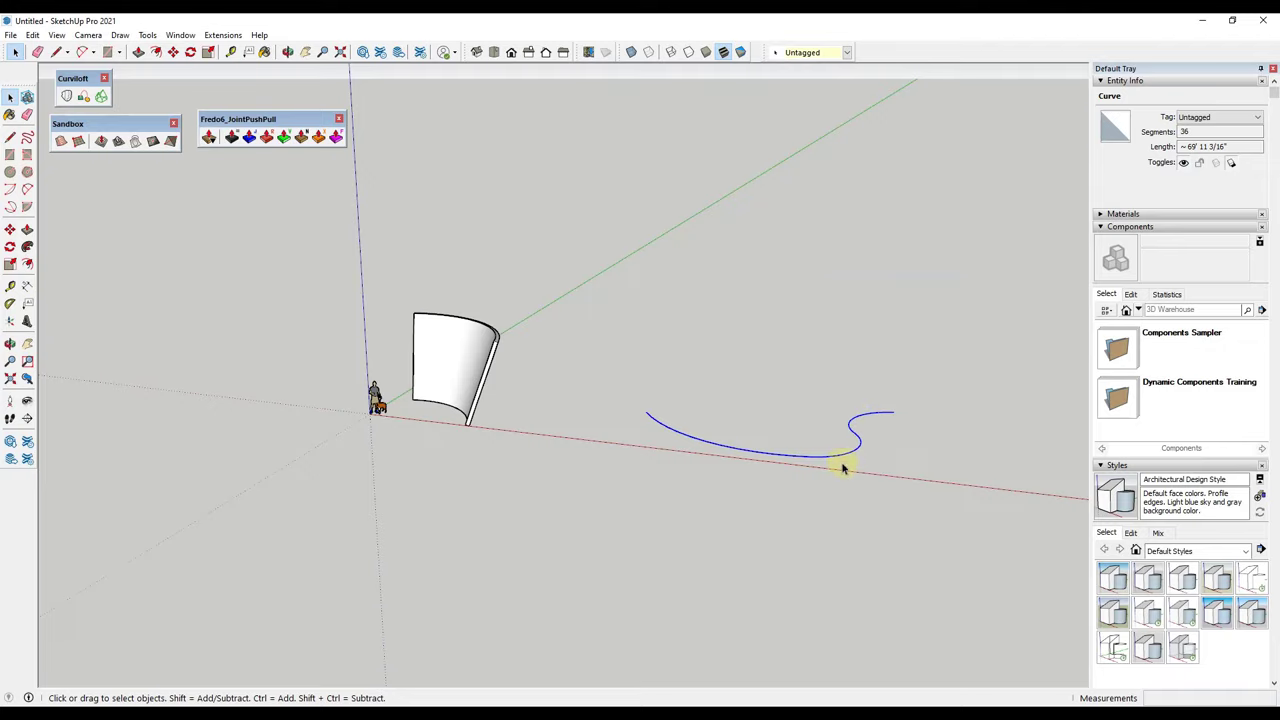
# - Copy the welded curve about 36' 5" straight up along the blue axis from its starting end
pyautogui.scroll(-1, 815, 470)
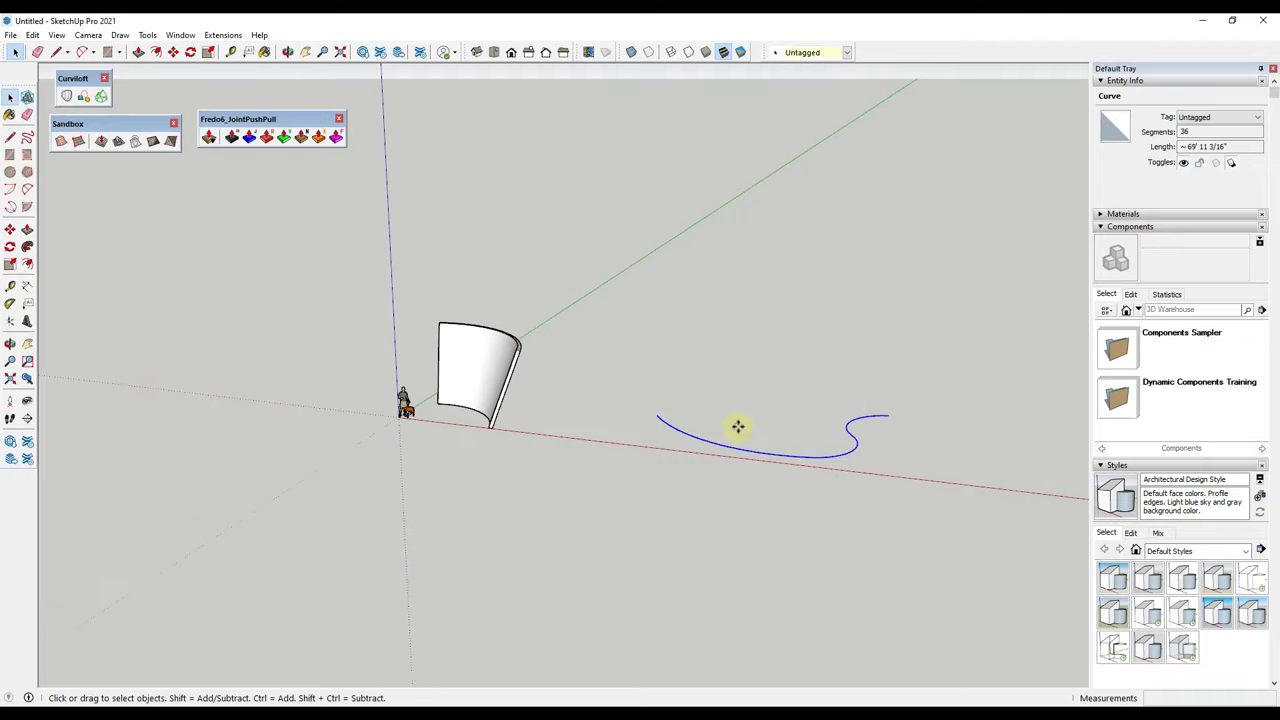
pyautogui.press('m')
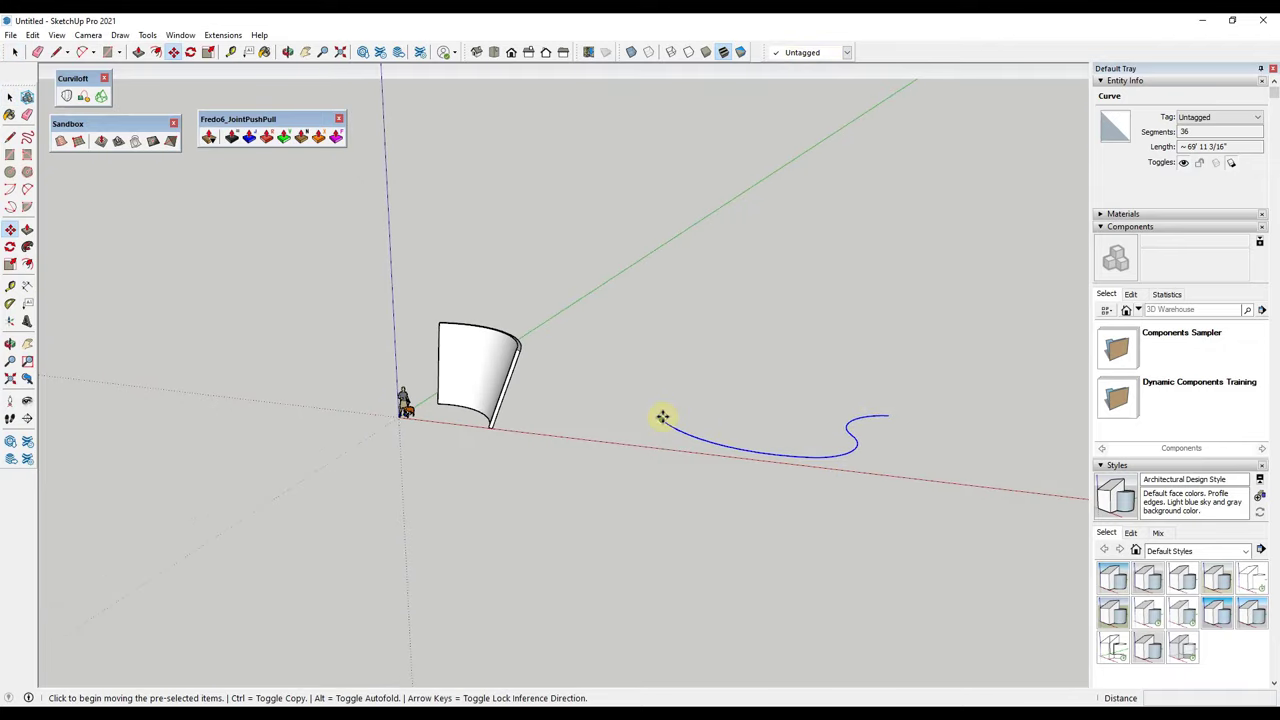
pyautogui.click(663, 418)
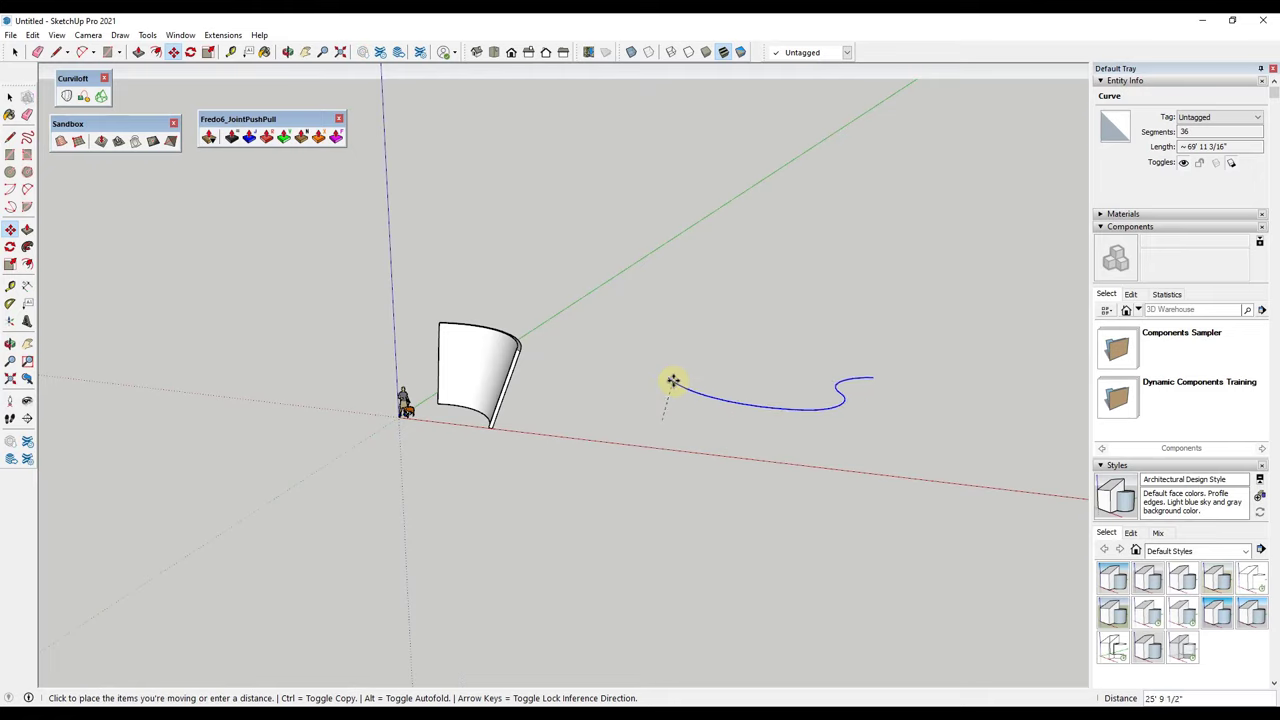
pyautogui.press('ctrl')
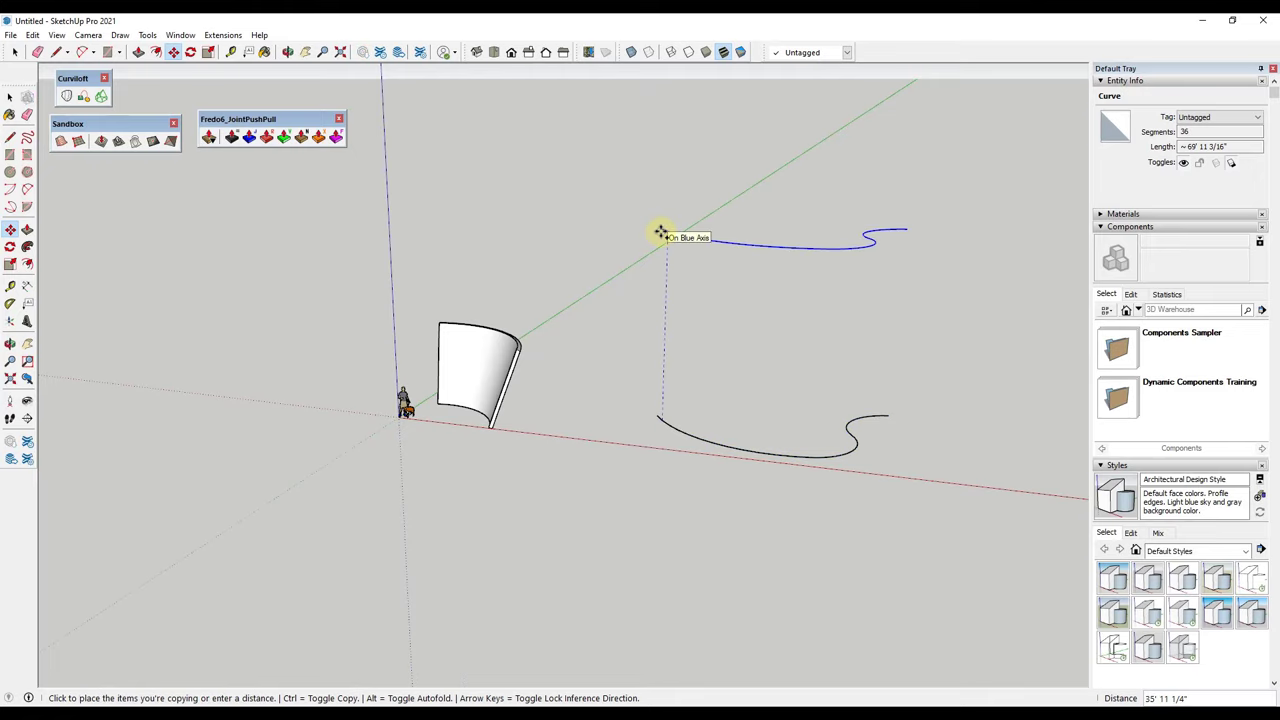
pyautogui.click(665, 231)
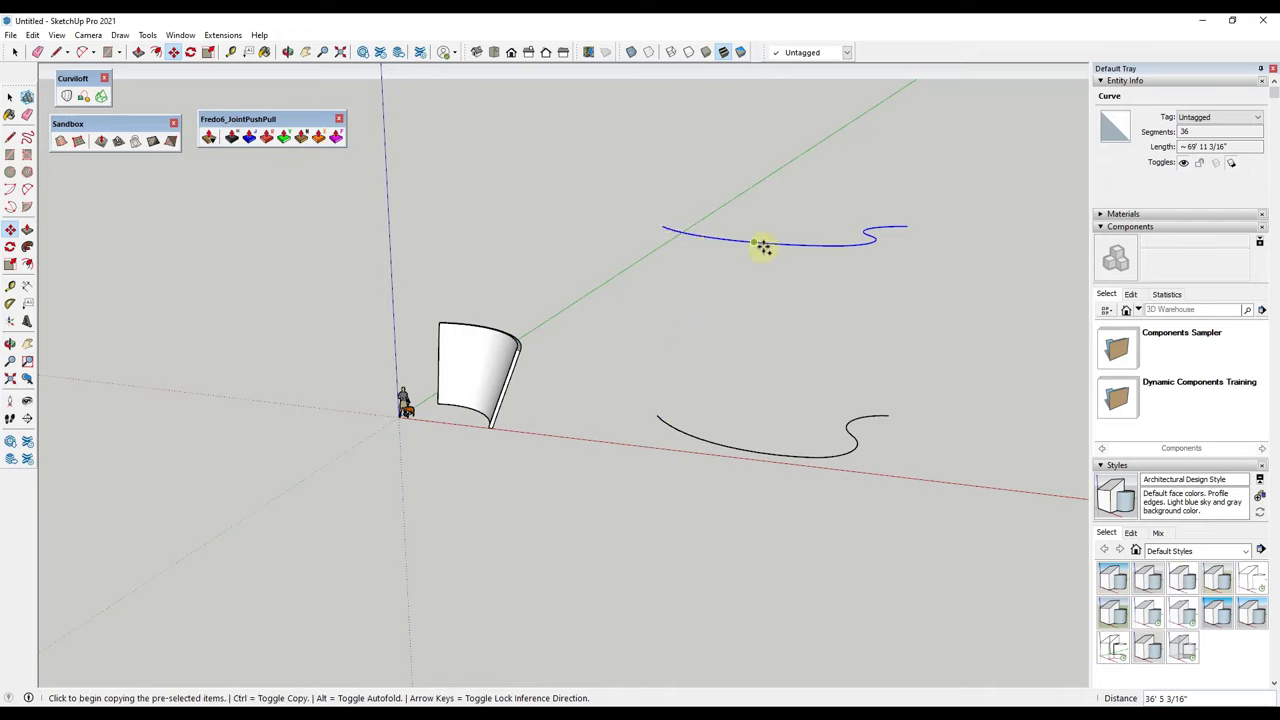
# - Scale the raised copy of the curve uniformly about its opposite corner by about 1.34
pyautogui.moveTo(763, 246); pyautogui.dragTo(760, 380, button='middle')
pyautogui.press('s')
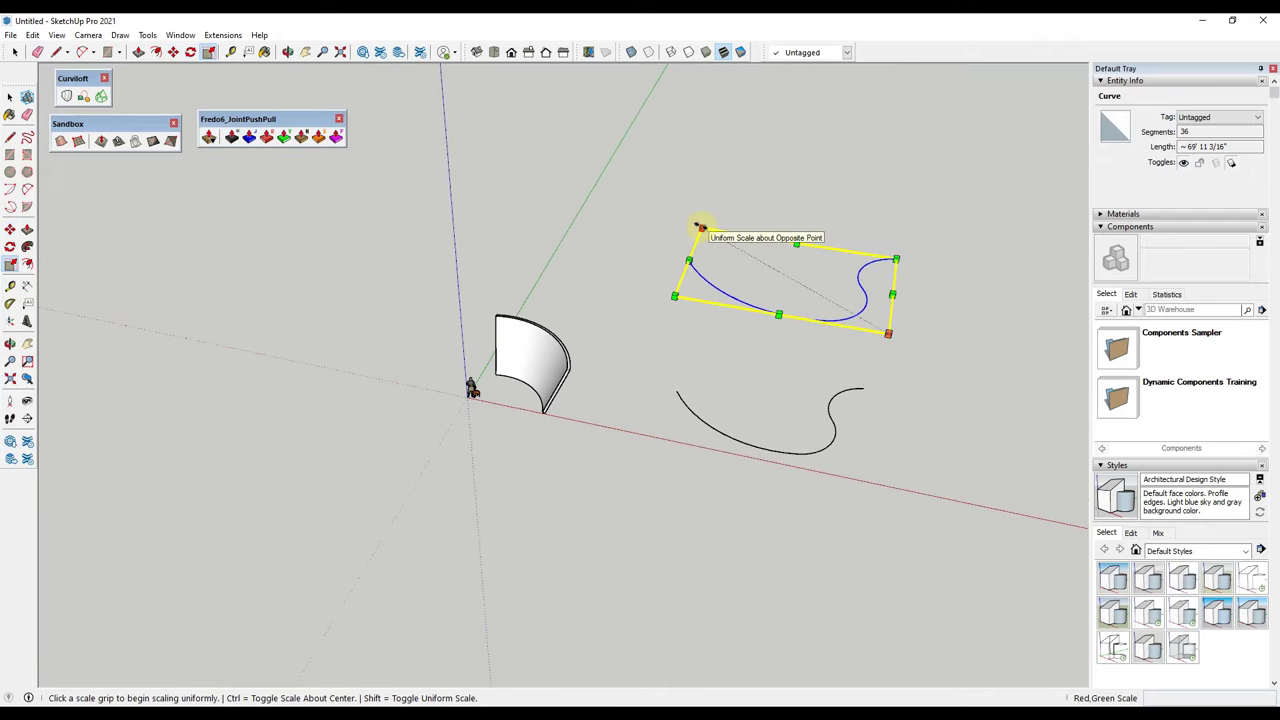
pyautogui.click(700, 226)
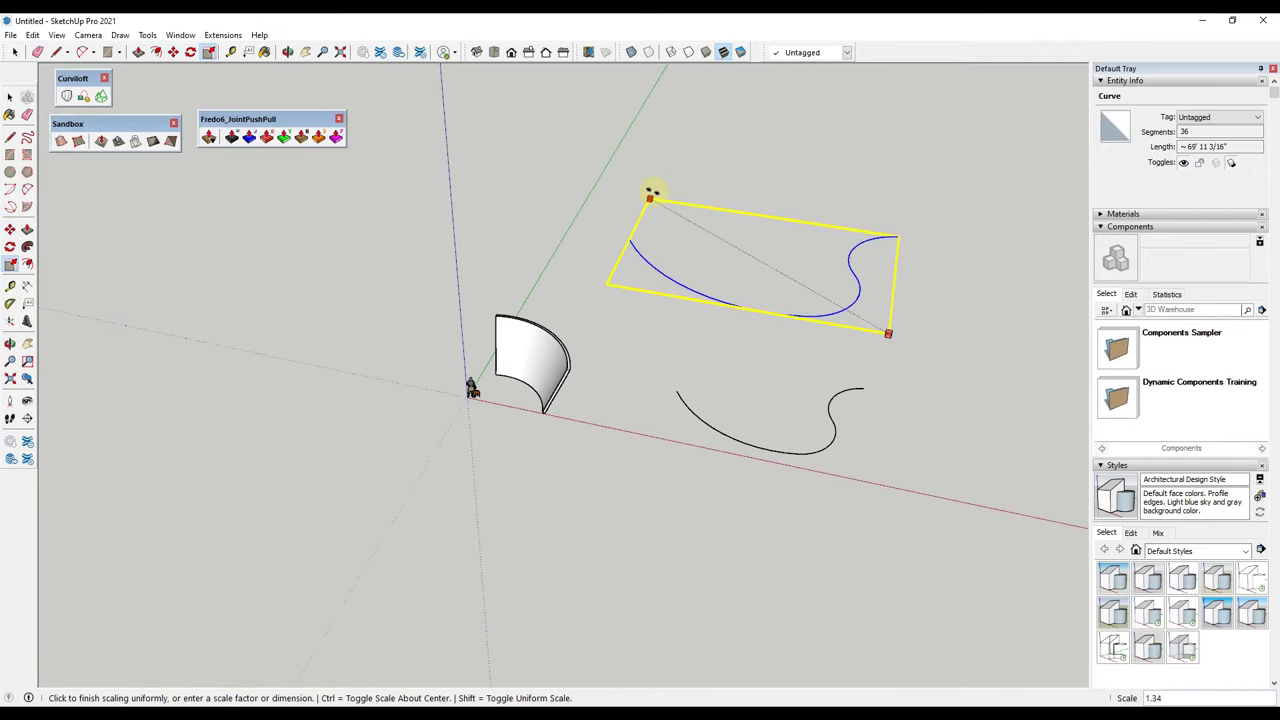
pyautogui.click(650, 198)
pyautogui.click(898, 237)
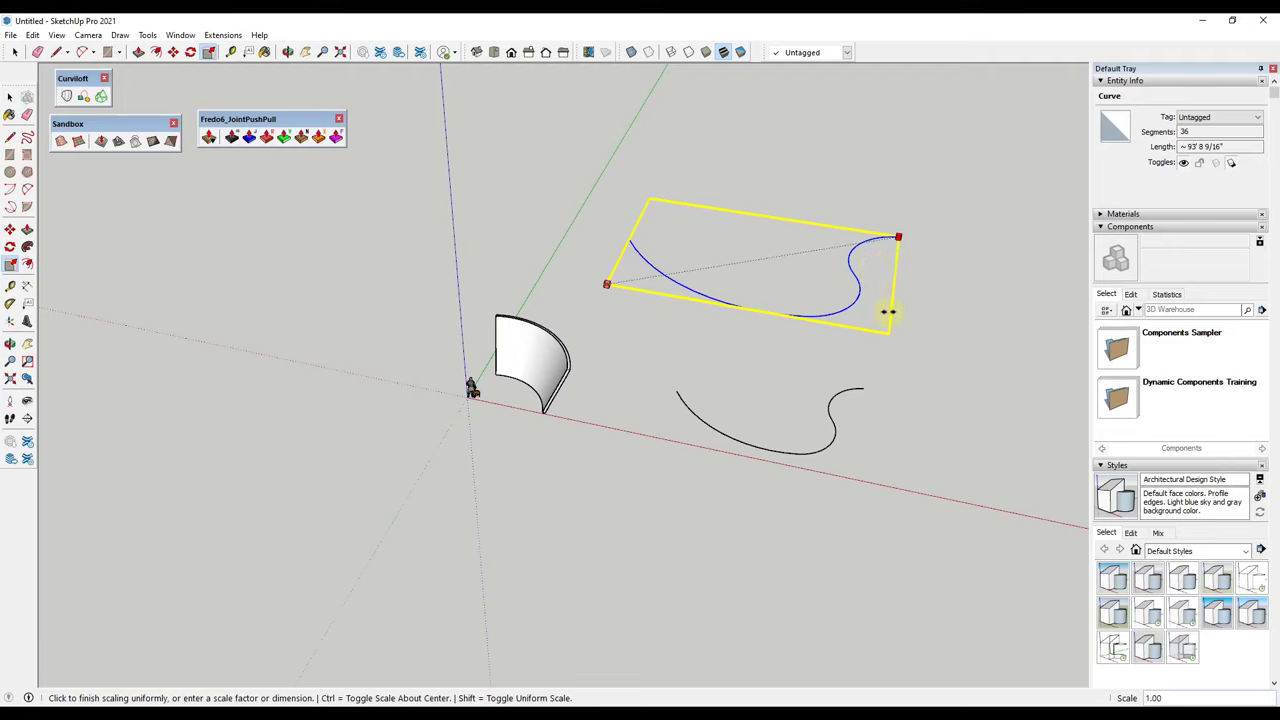
pyautogui.press('Escape')
# - Scale the raised curve slightly larger once more from a grip at its far end and deselect it
pyautogui.moveTo(849, 409); pyautogui.dragTo(692, 298, button='middle')
pyautogui.click(873, 277)
pyautogui.click(900, 289)
pyautogui.press('space')
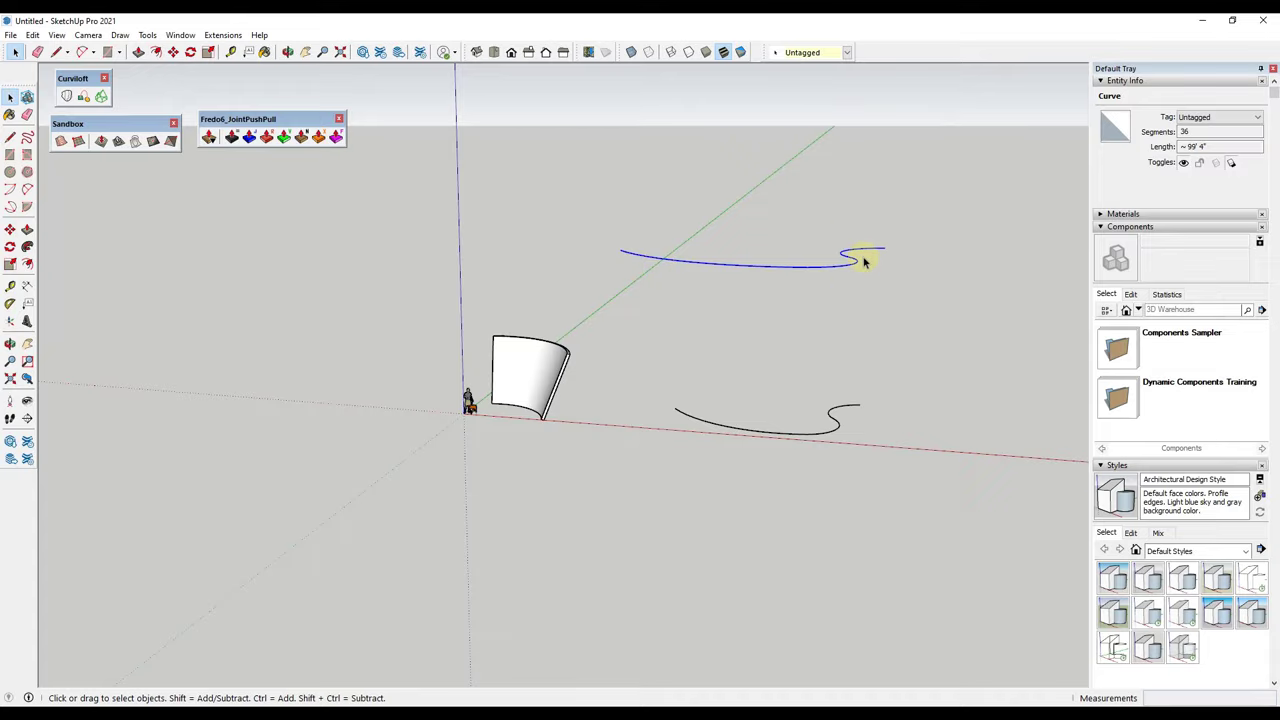
pyautogui.click(908, 350)
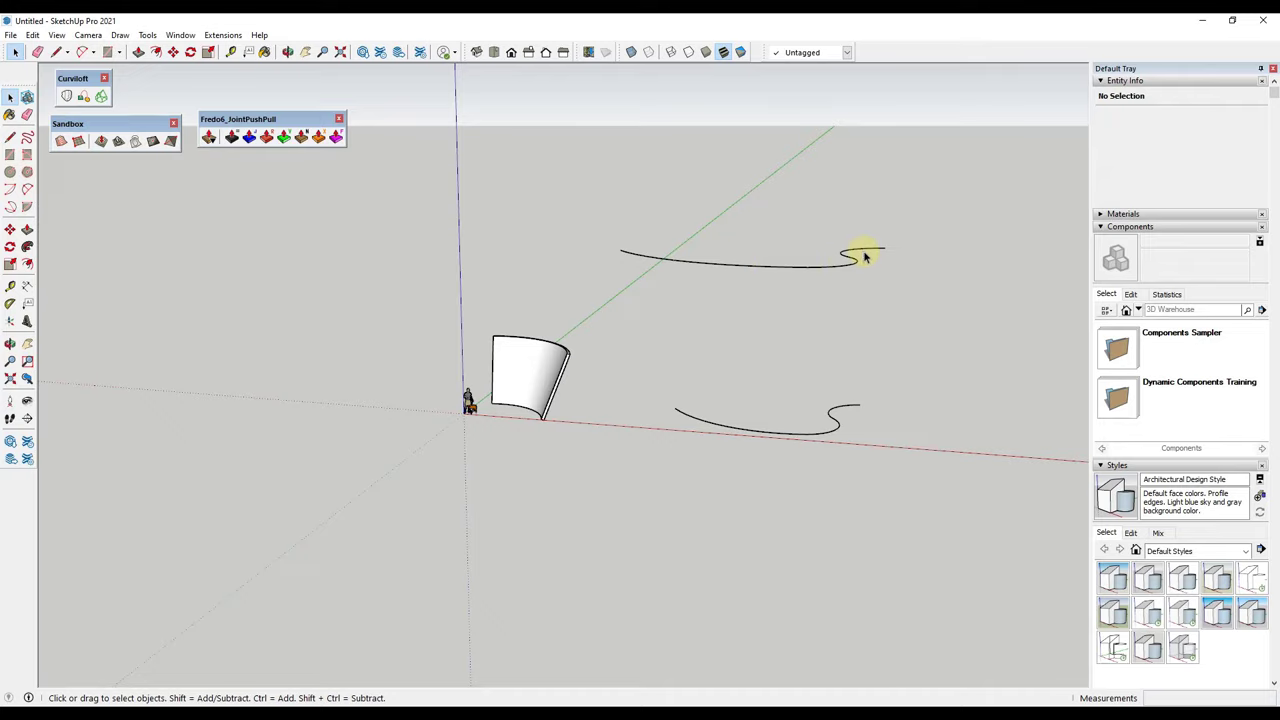
# - Raise the upper curve's starting end about 5' and its far end about 4' 11" using Smoove with a 40' radius
pyautogui.click(101, 143)
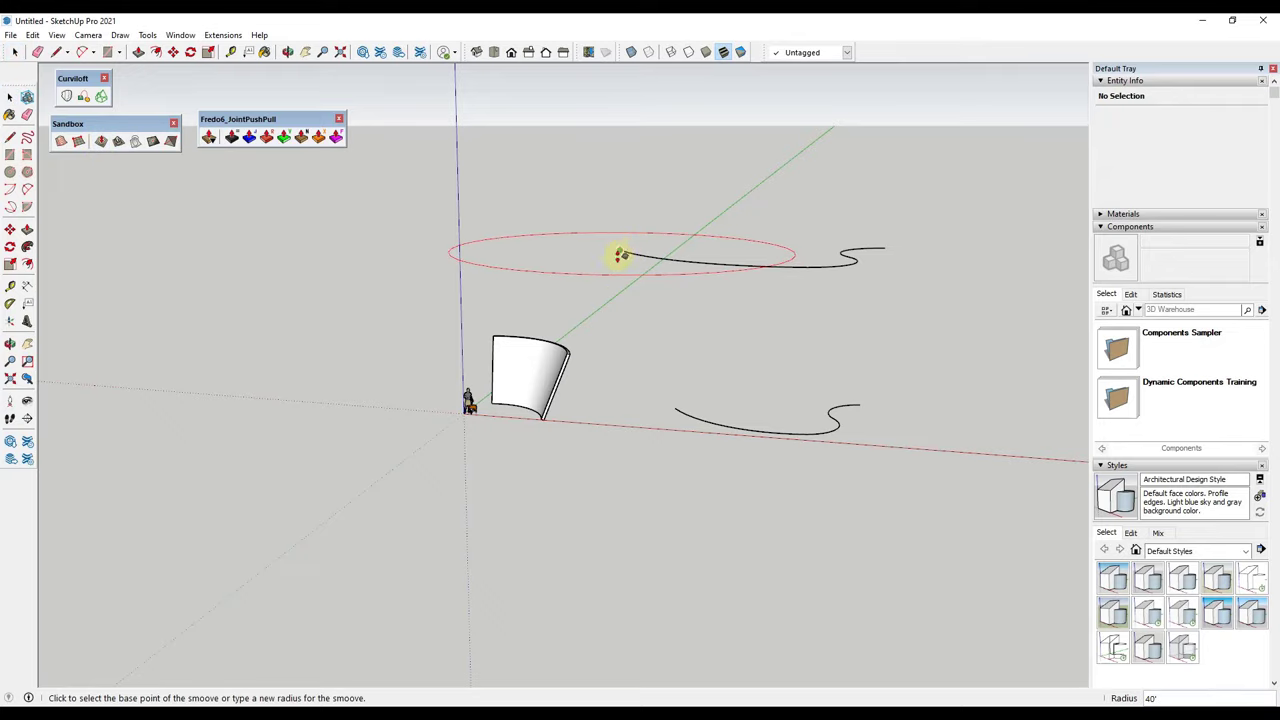
pyautogui.moveTo(621, 256); pyautogui.dragTo(614, 266, button='middle')
pyautogui.click(628, 246)
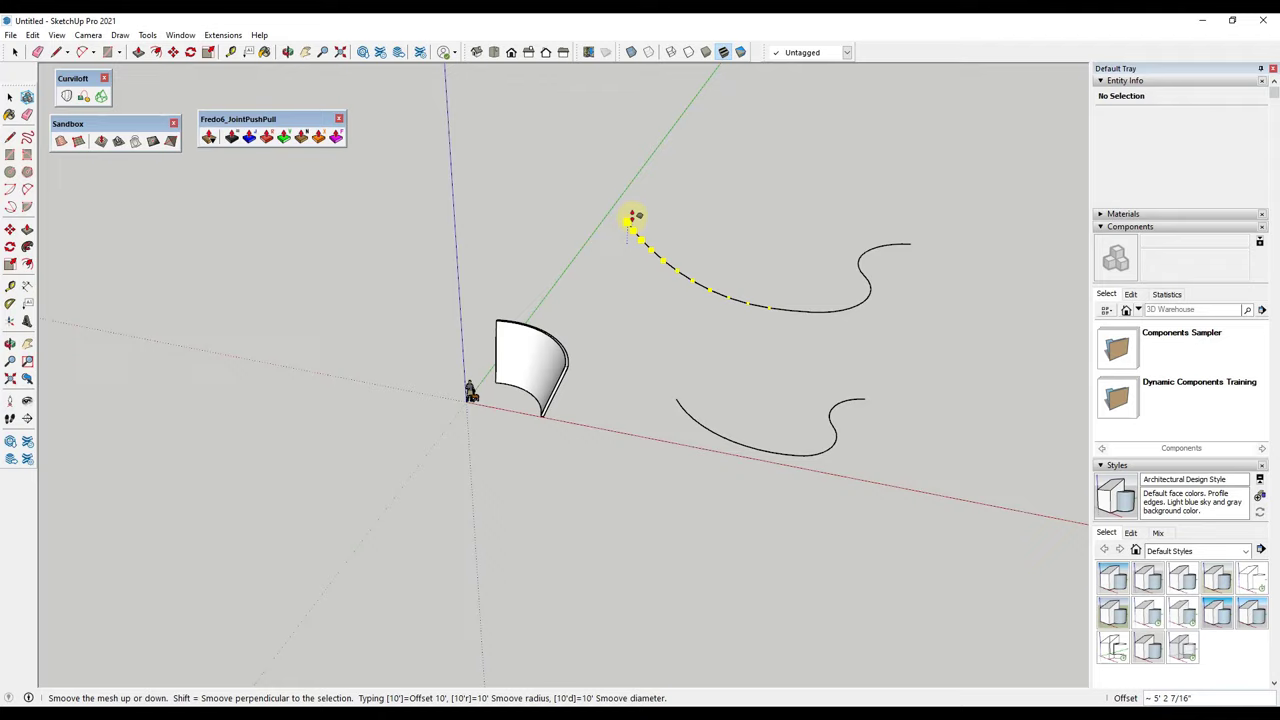
pyautogui.click(634, 209)
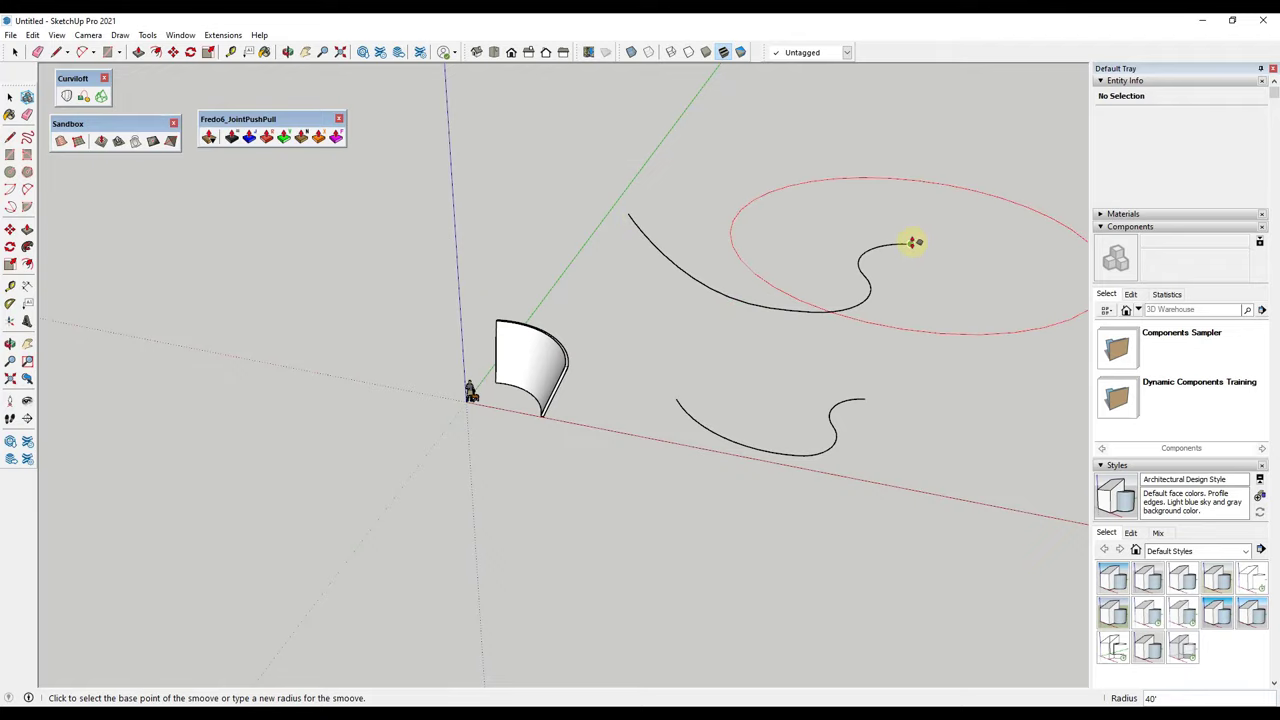
pyautogui.click(913, 242)
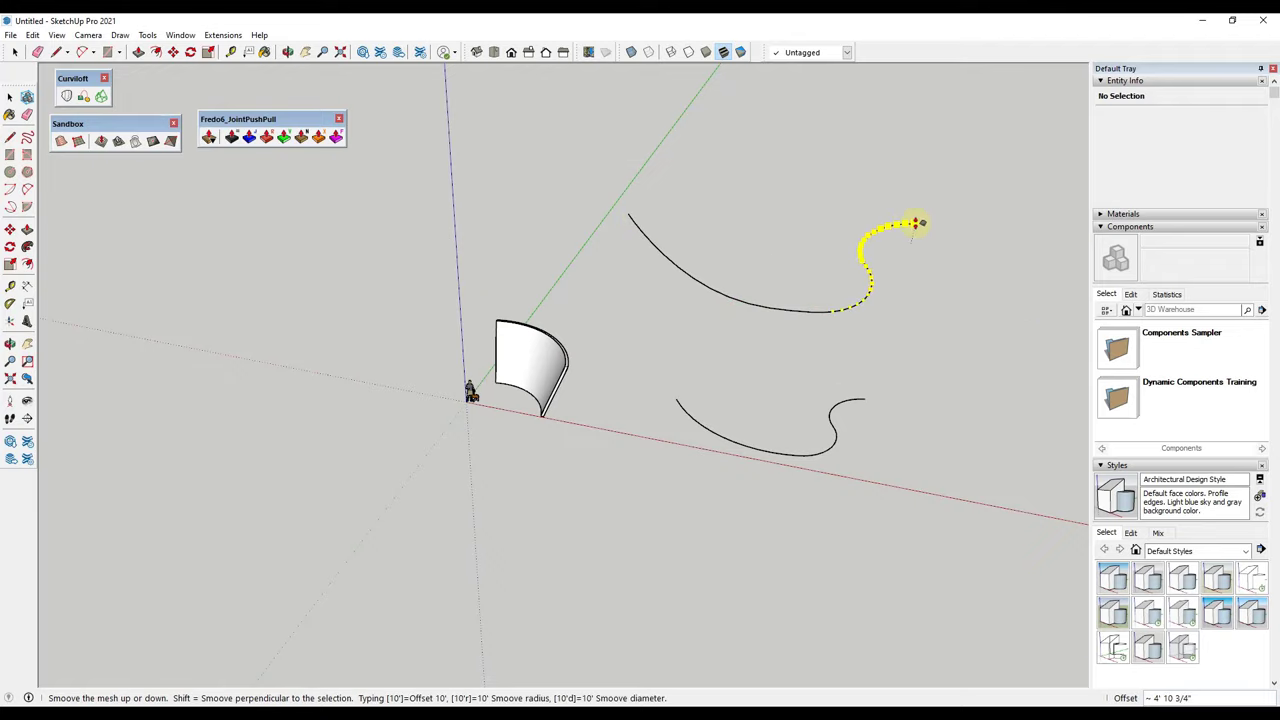
pyautogui.click(916, 224)
pyautogui.moveTo(872, 420); pyautogui.dragTo(903, 400, button='middle')
pyautogui.press('space')
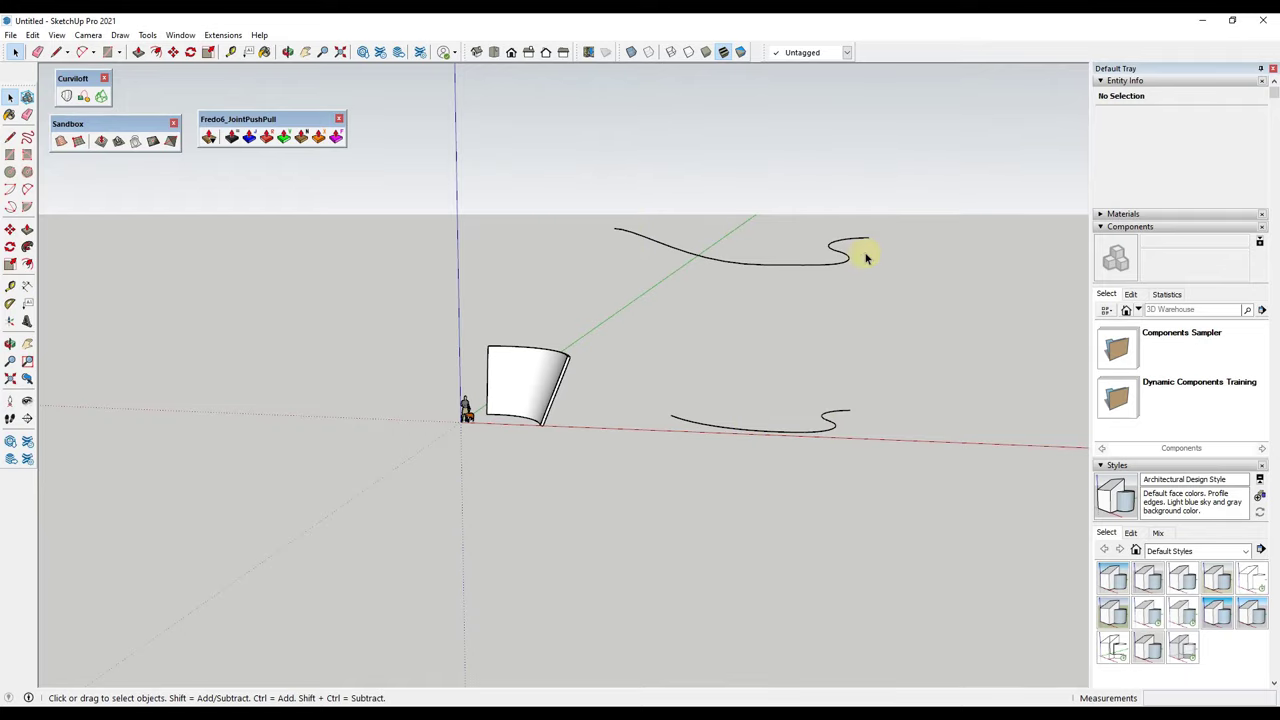
# - Compare the segment counts of the upper and lower curves, and generate a Loft by Spline surface between them
pyautogui.tripleClick(795, 264)
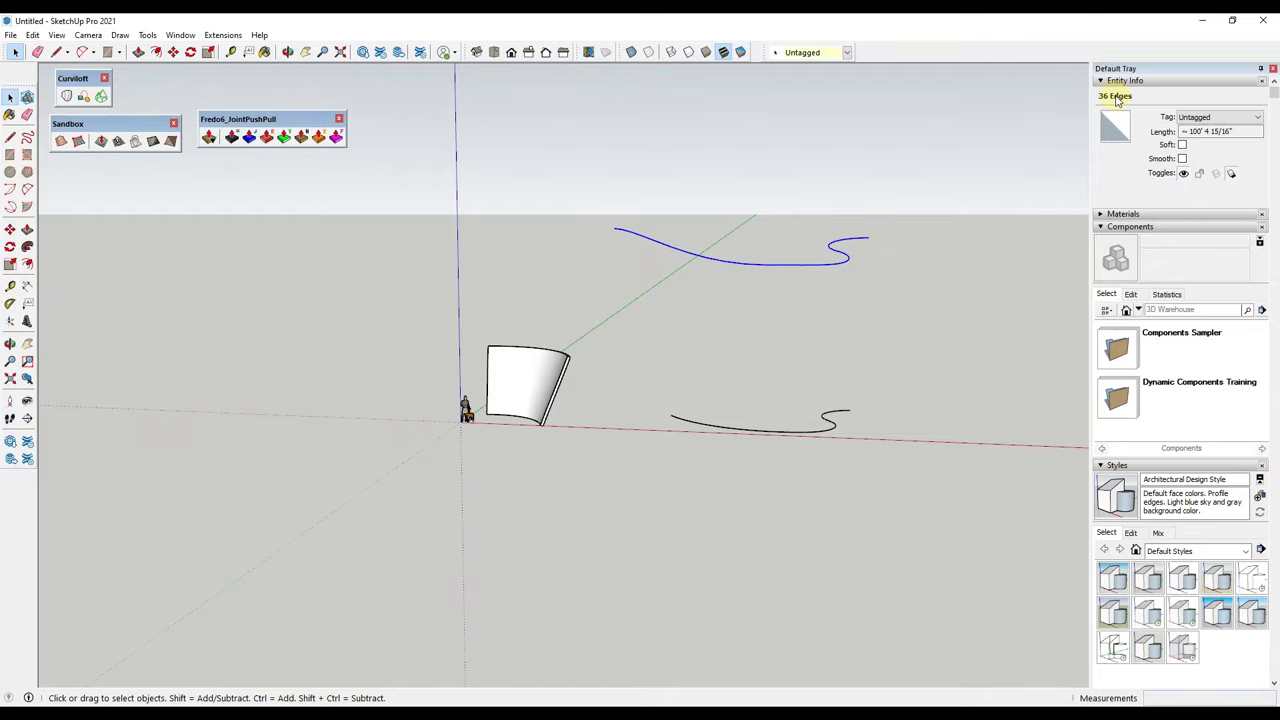
pyautogui.click(810, 433)
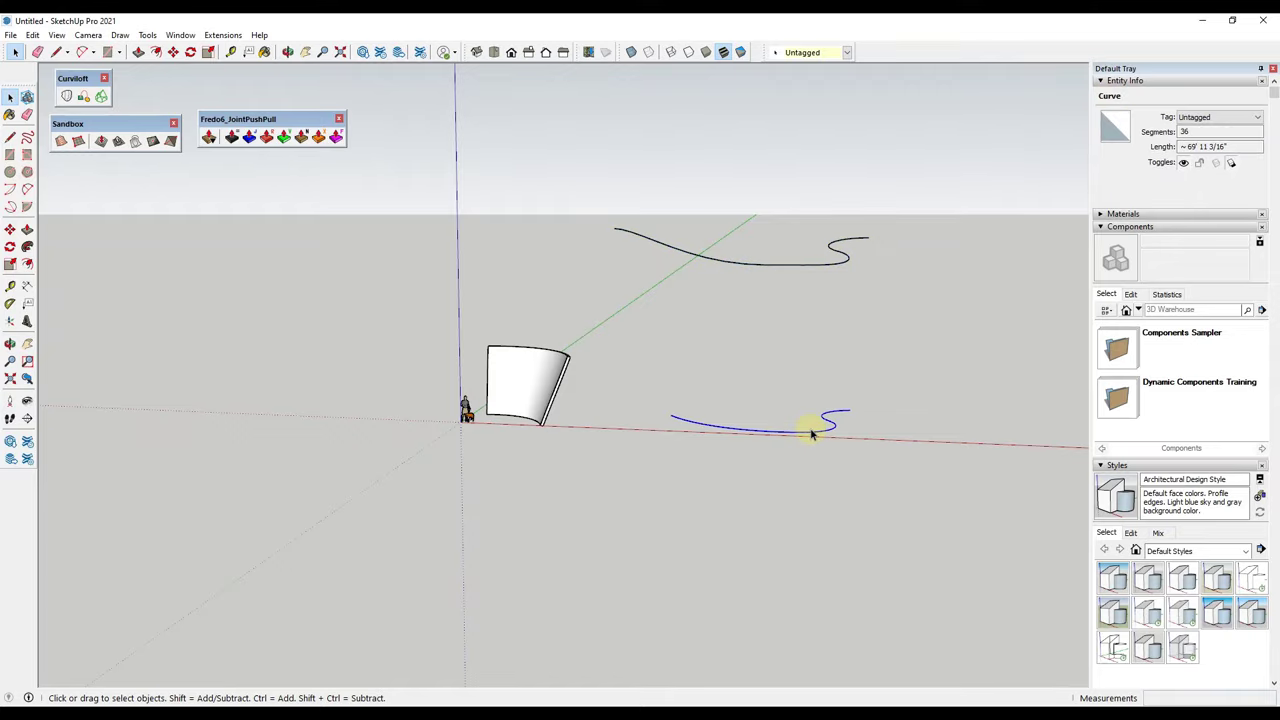
pyautogui.click(942, 422)
pyautogui.moveTo(849, 437); pyautogui.dragTo(691, 300, button='middle')
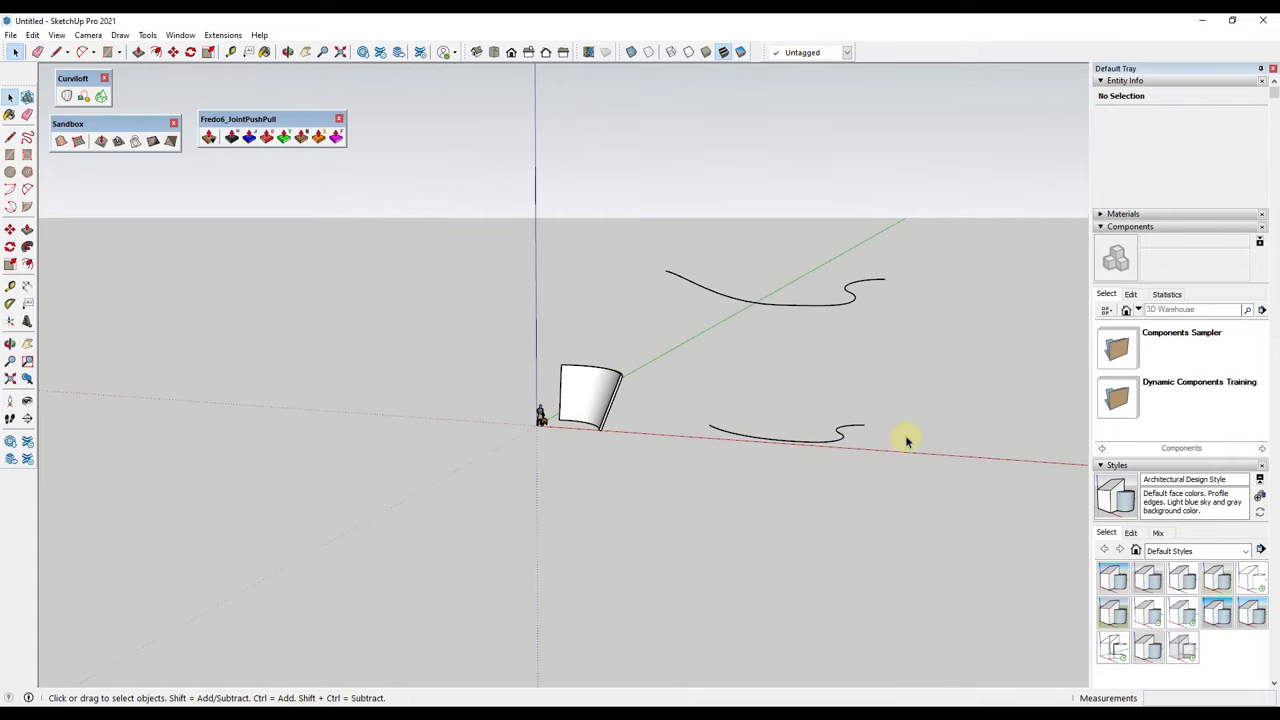
pyautogui.moveTo(640, 235); pyautogui.dragTo(934, 456)
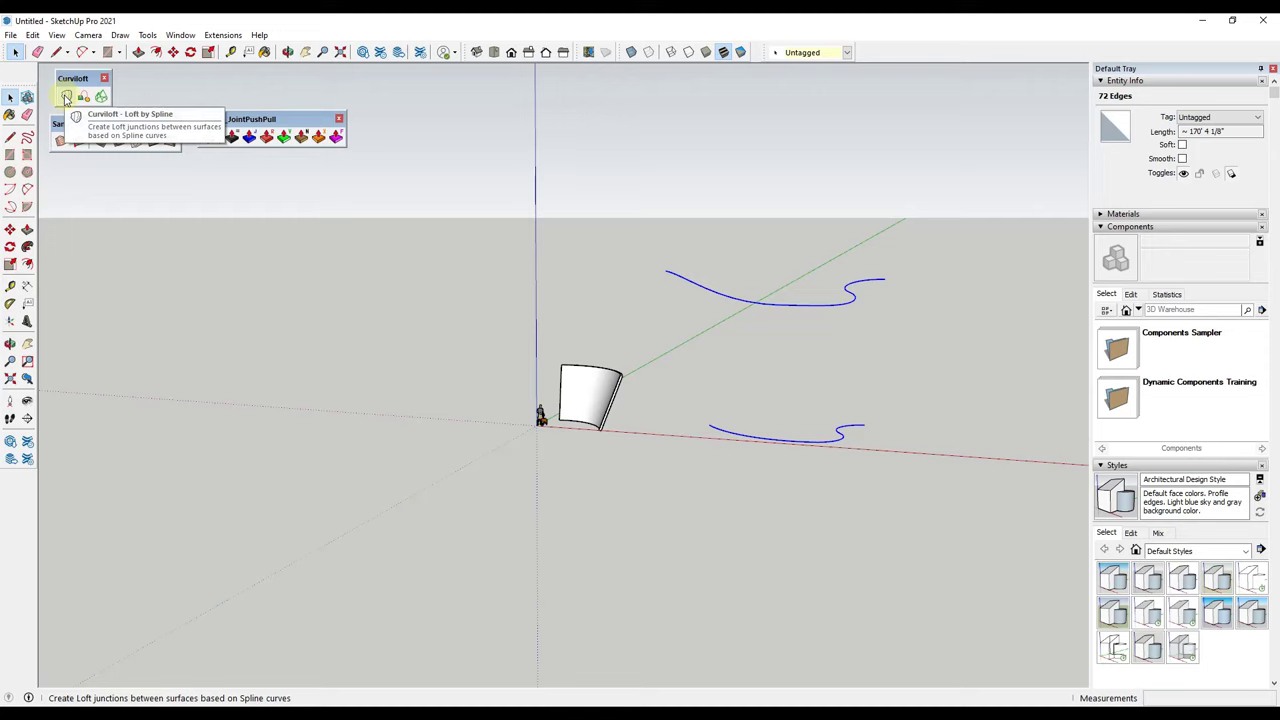
pyautogui.click(66, 97)
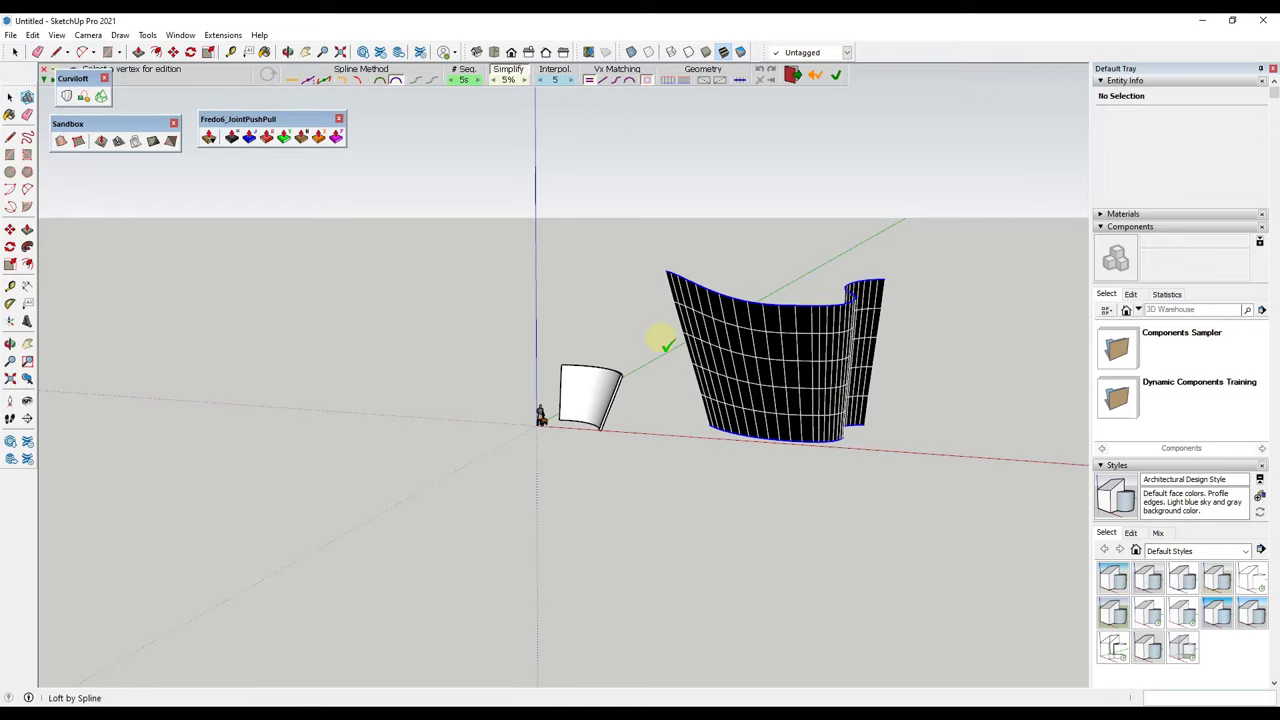
pyautogui.moveTo(660, 340); pyautogui.dragTo(977, 343, button='middle')
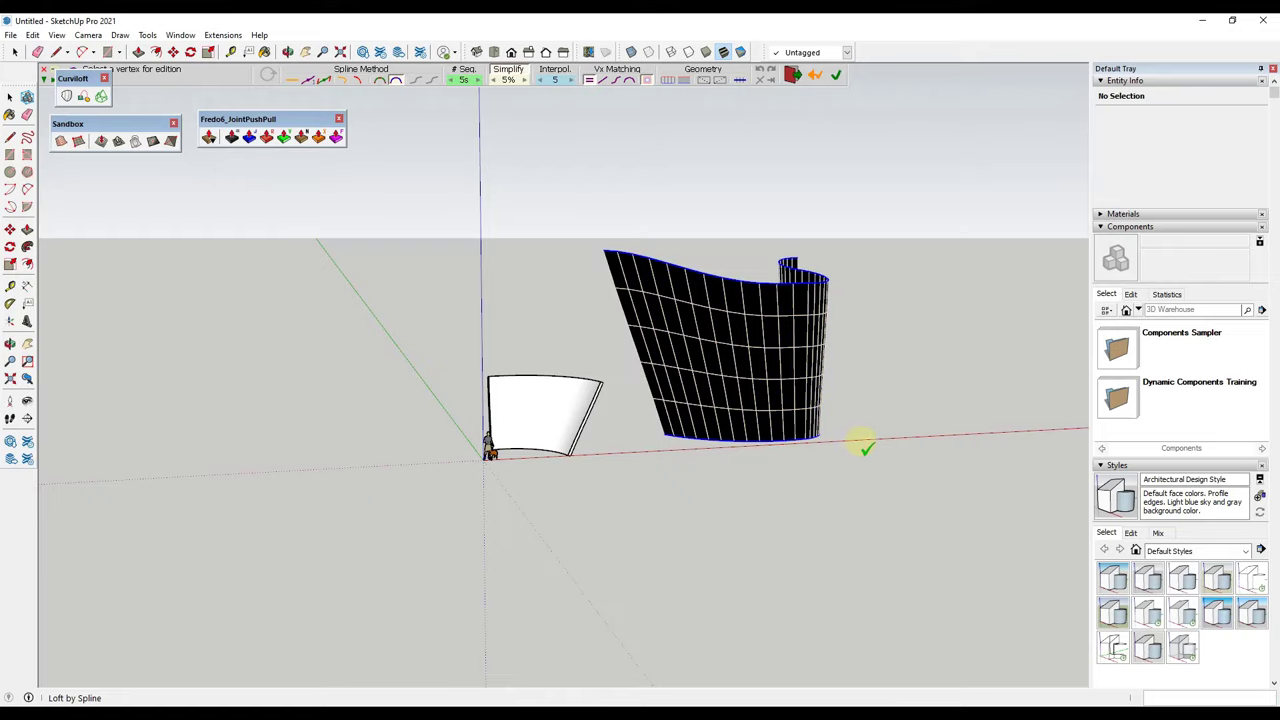
pyautogui.click(884, 405)
pyautogui.moveTo(903, 414); pyautogui.dragTo(632, 256, button='middle')
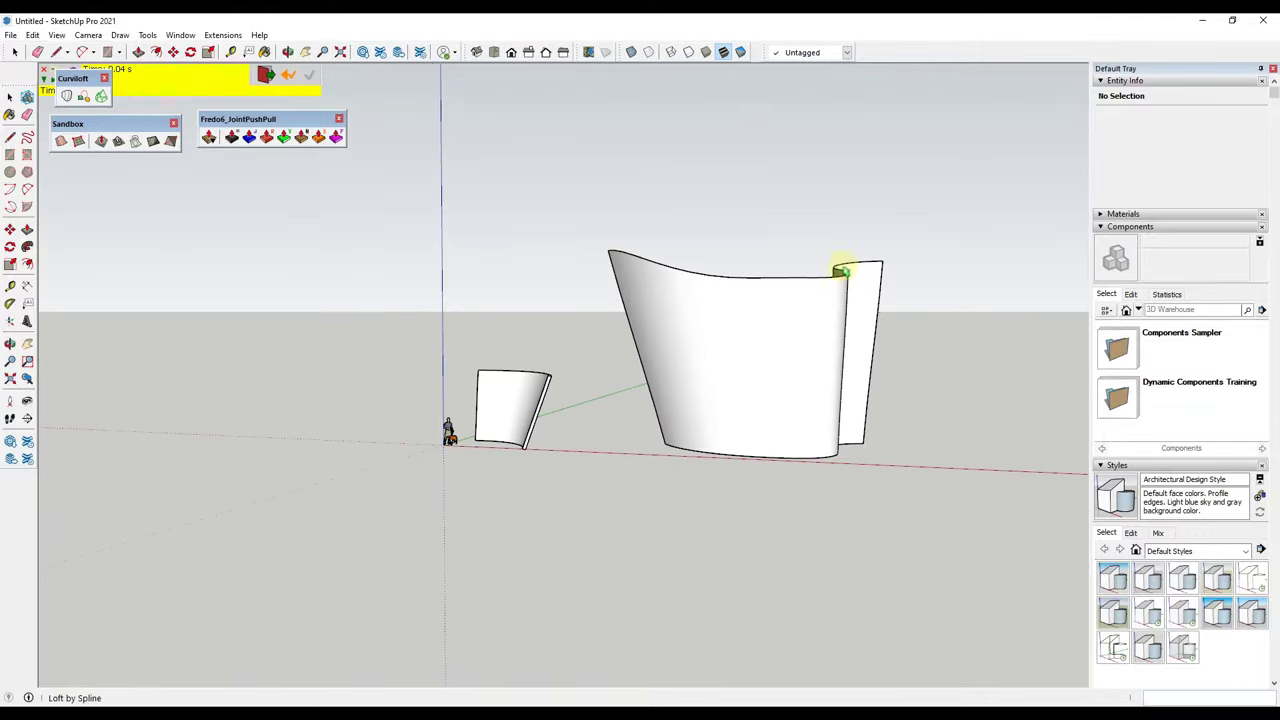
# - Thicken the lofted S-shaped surface with Joint Push Pull at an offset of -8"
pyautogui.moveTo(926, 437); pyautogui.dragTo(614, 237, button='middle')
pyautogui.moveTo(934, 371); pyautogui.dragTo(505, 490, button='middle')
pyautogui.click(232, 137)
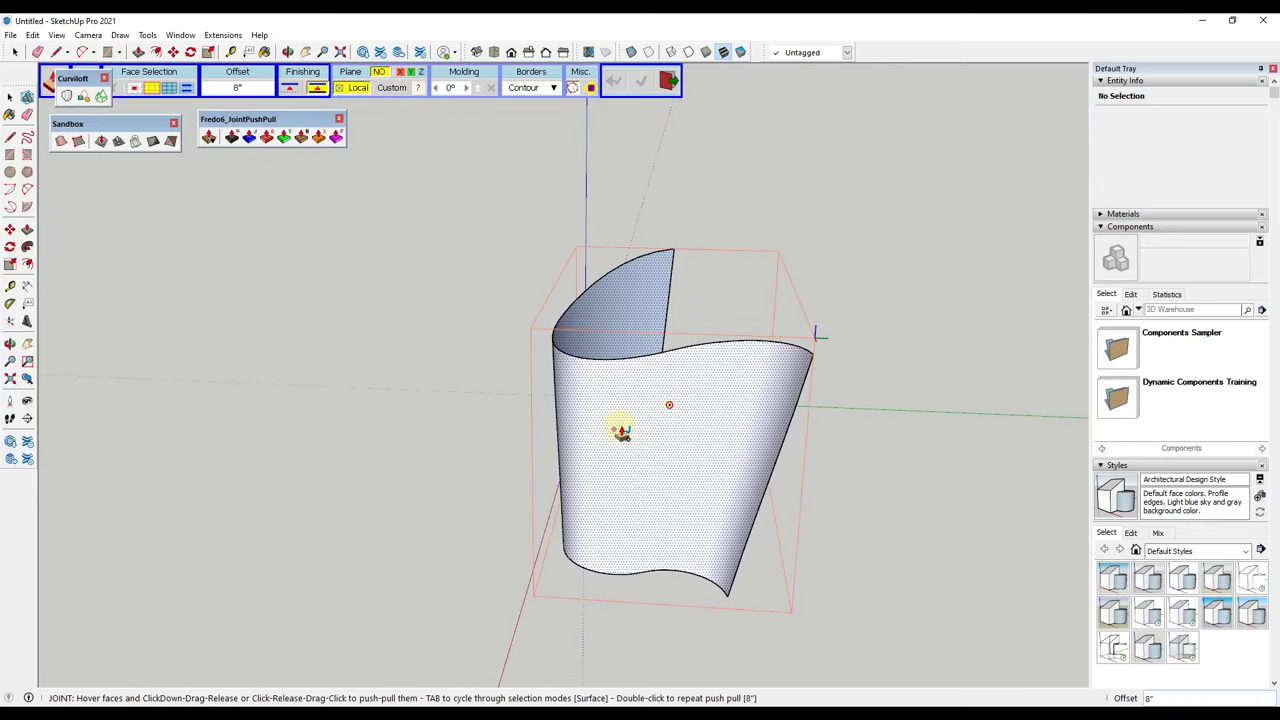
pyautogui.click(628, 430)
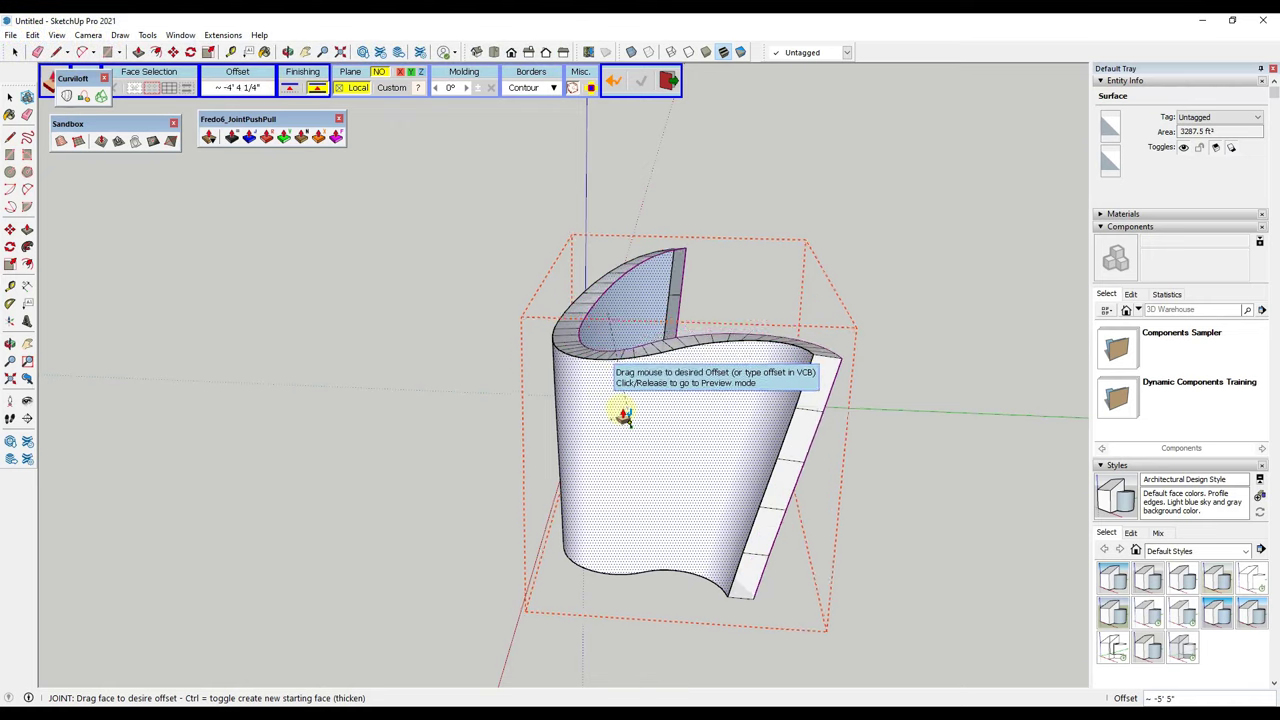
pyautogui.write('-8')
pyautogui.press('Return')
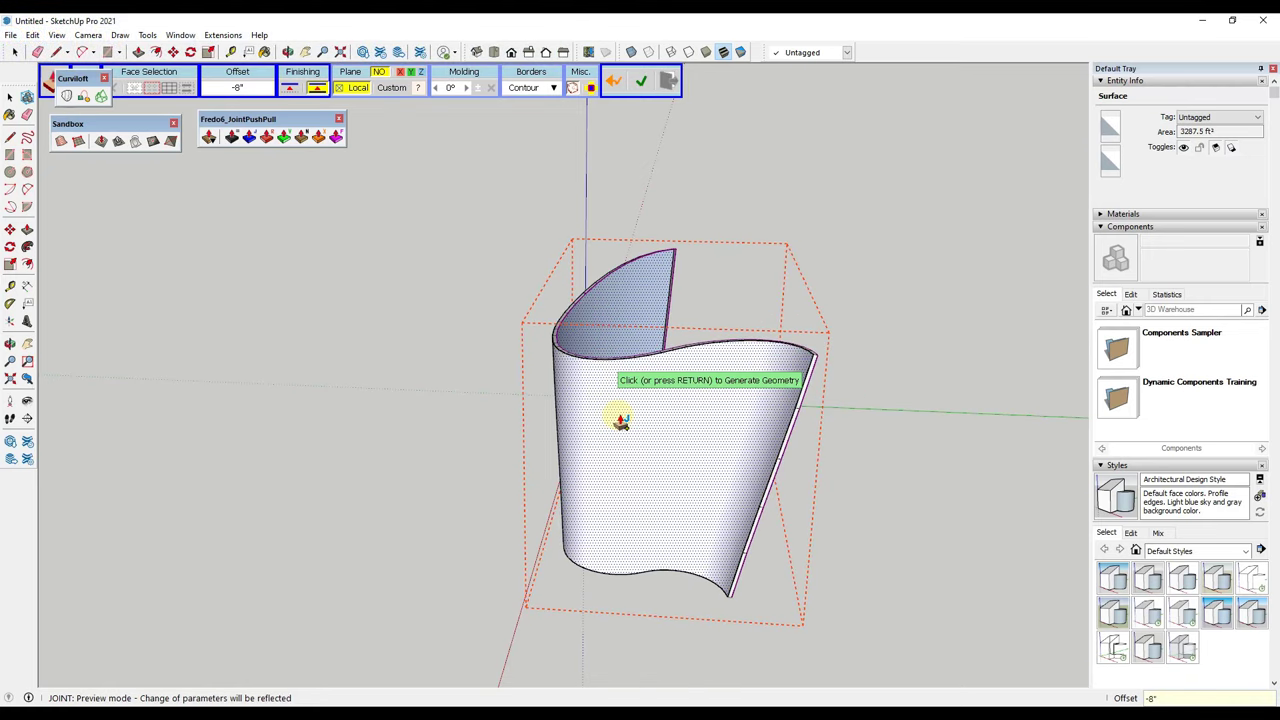
pyautogui.press('Escape')
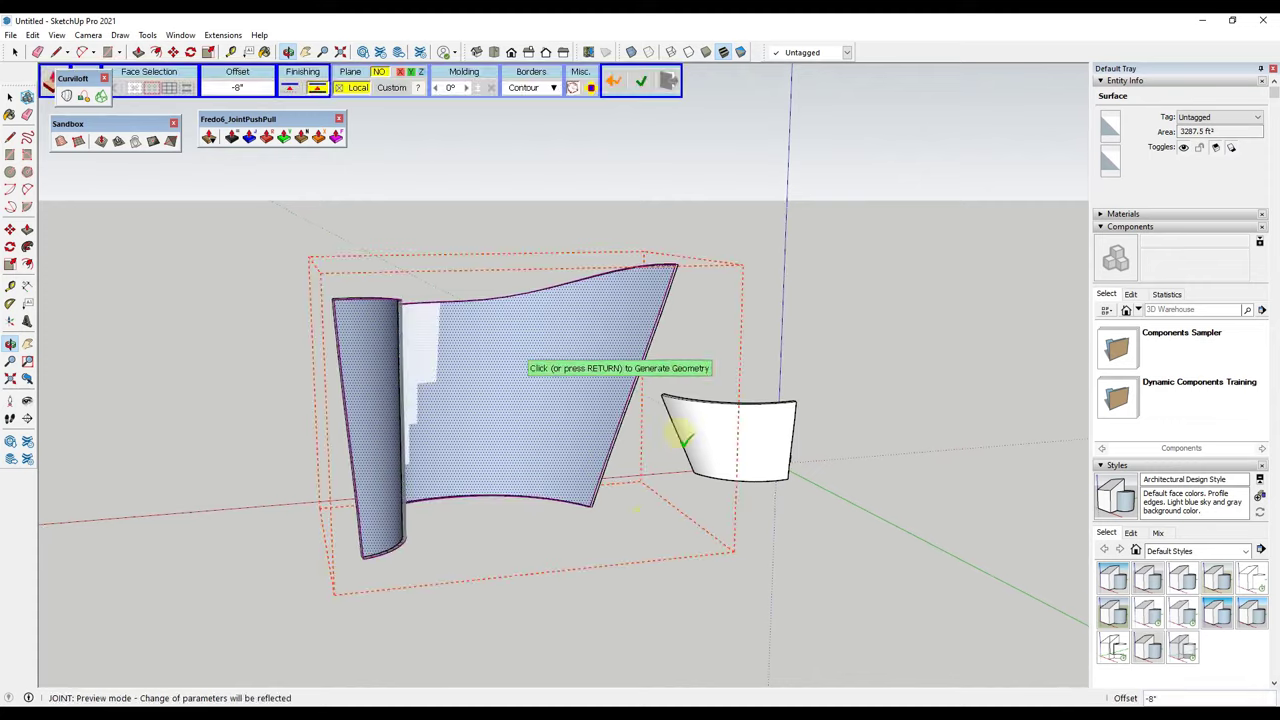
pyautogui.click(635, 522)
# - Open the thickened wall's group and inspect its inner faces and the group nested inside it
pyautogui.moveTo(474, 463); pyautogui.dragTo(537, 333, button='middle')
pyautogui.press('space')
pyautogui.click(583, 335)
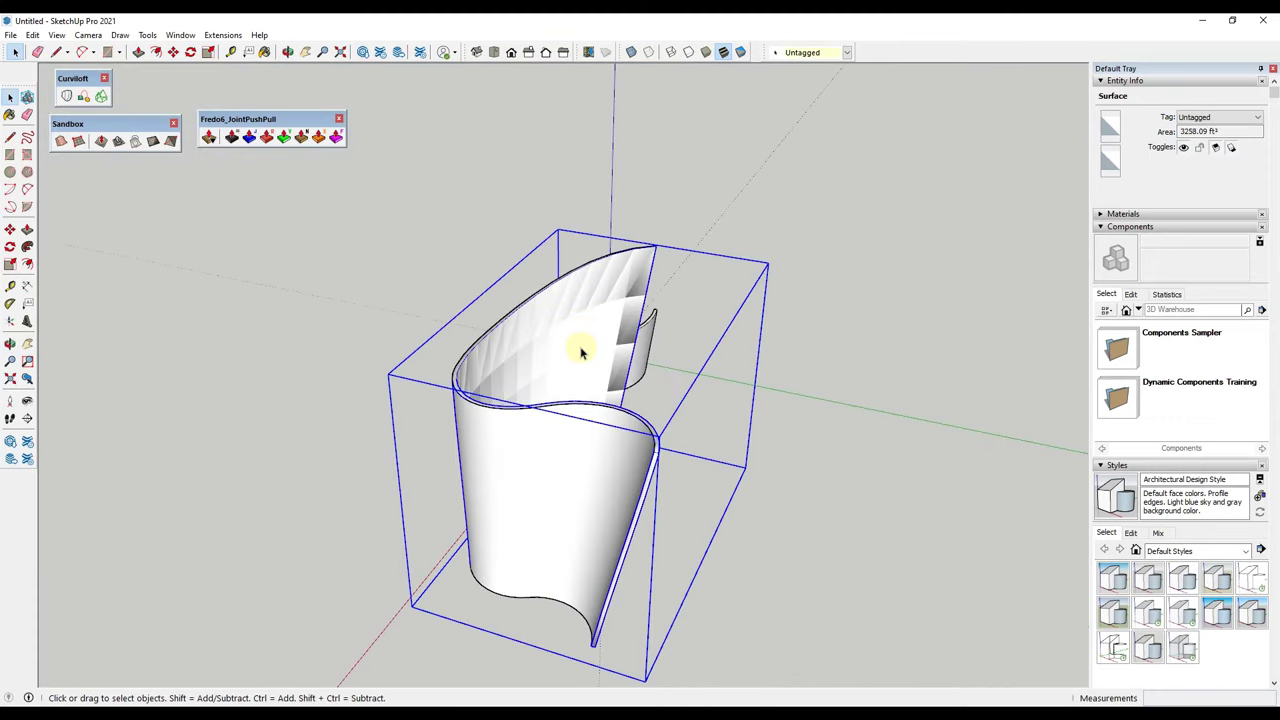
pyautogui.click(575, 350)
pyautogui.doubleClick(585, 347)
pyautogui.click(611, 322)
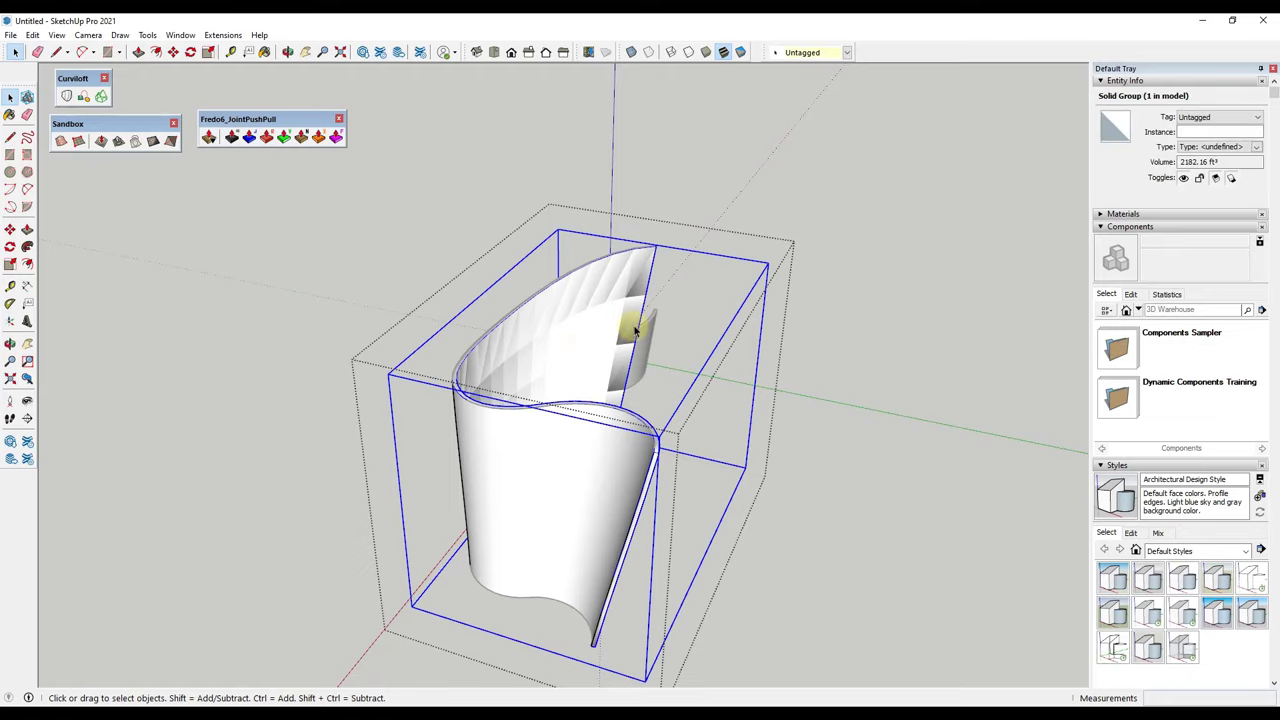
pyautogui.press('Escape')
pyautogui.press('Escape')
pyautogui.moveTo(609, 331); pyautogui.dragTo(548, 340, button='middle')
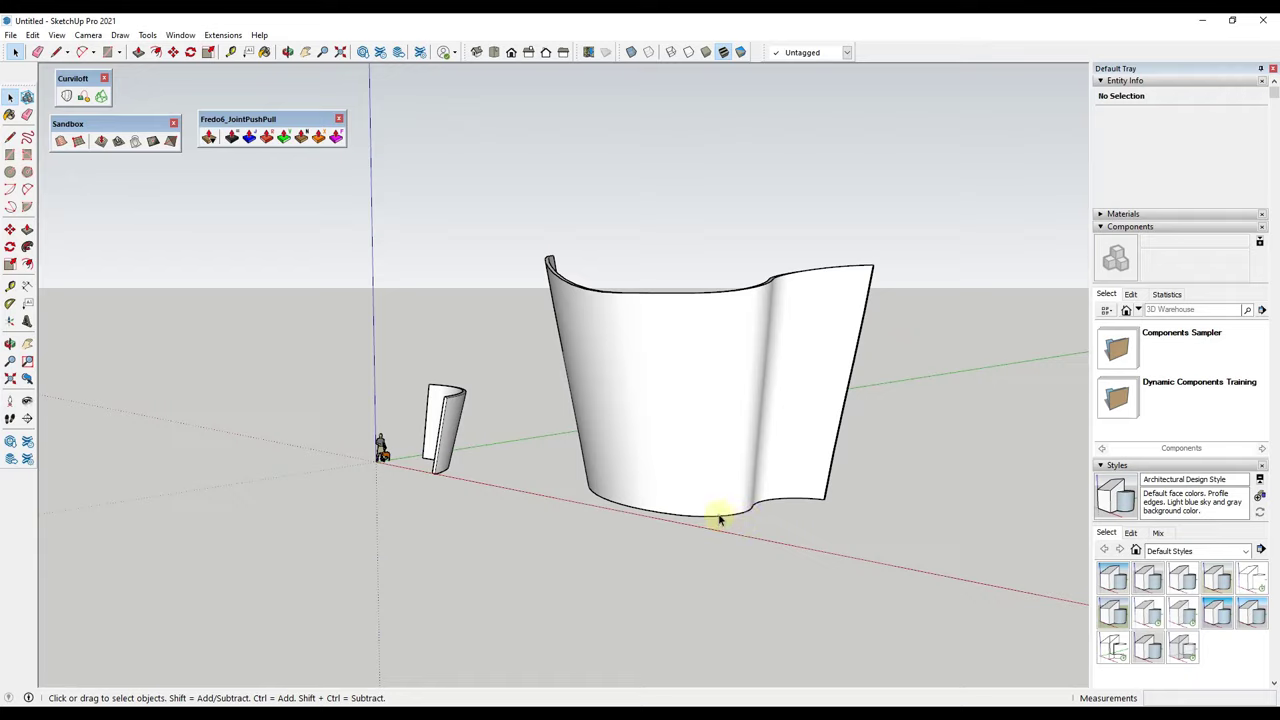
# - Select the wall's original lower and upper curves and copy them together along the red axis, beyond the wall
pyautogui.click(686, 517)
pyautogui.moveTo(660, 326); pyautogui.dragTo(780, 318, button='middle')
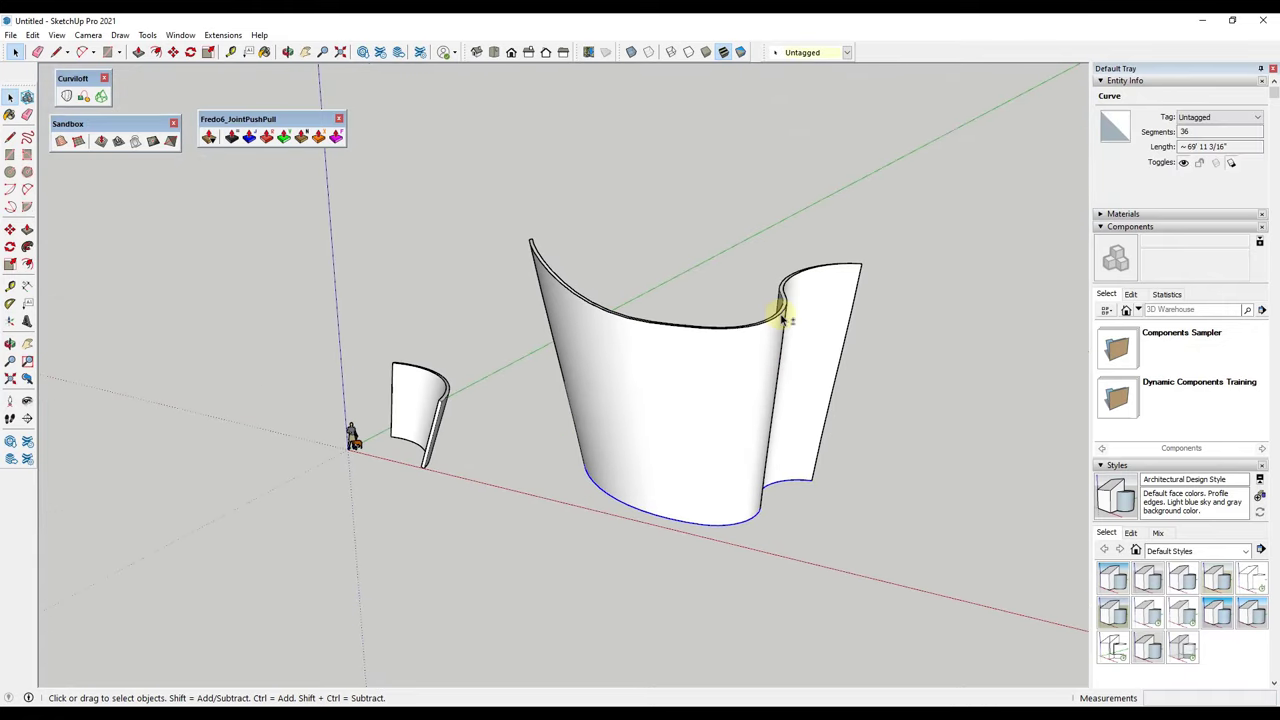
pyautogui.keyDown('shift'); pyautogui.click(785, 318); pyautogui.keyUp('shift')
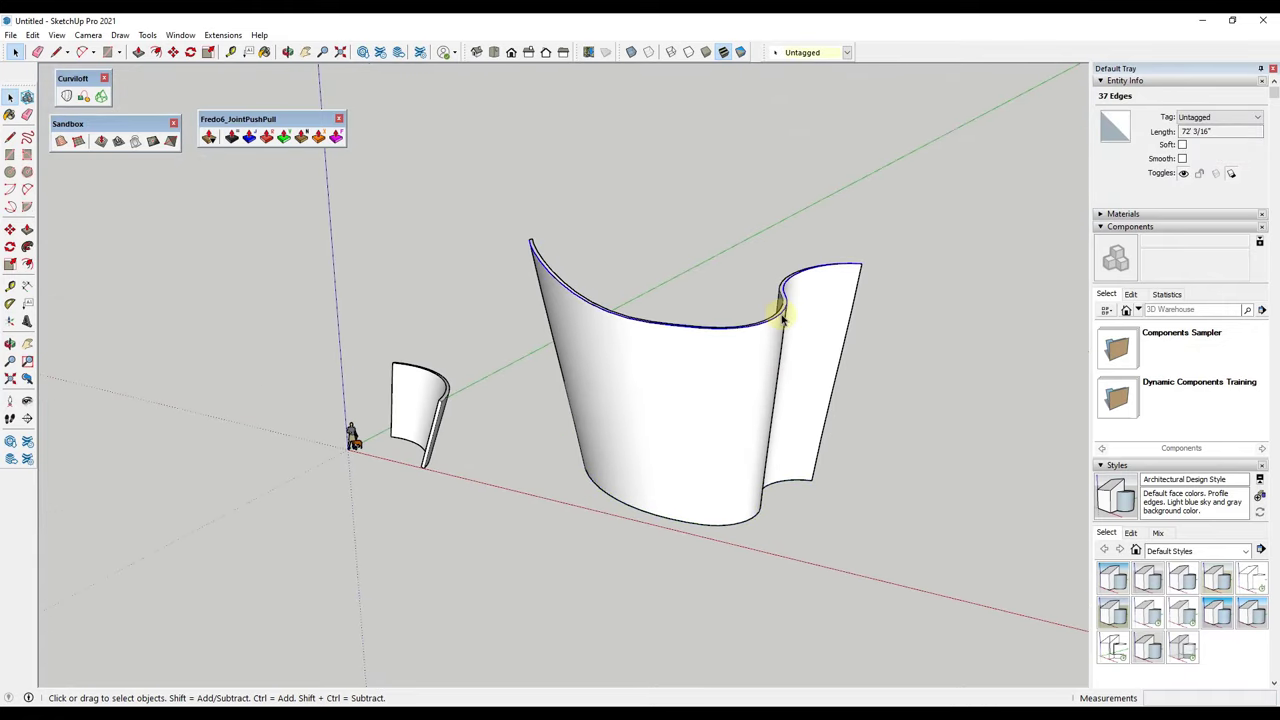
pyautogui.keyDown('shift'); pyautogui.click(783, 318); pyautogui.keyUp('shift')
pyautogui.scroll(-4, 741, 527)
pyautogui.press('m')
pyautogui.click(681, 515)
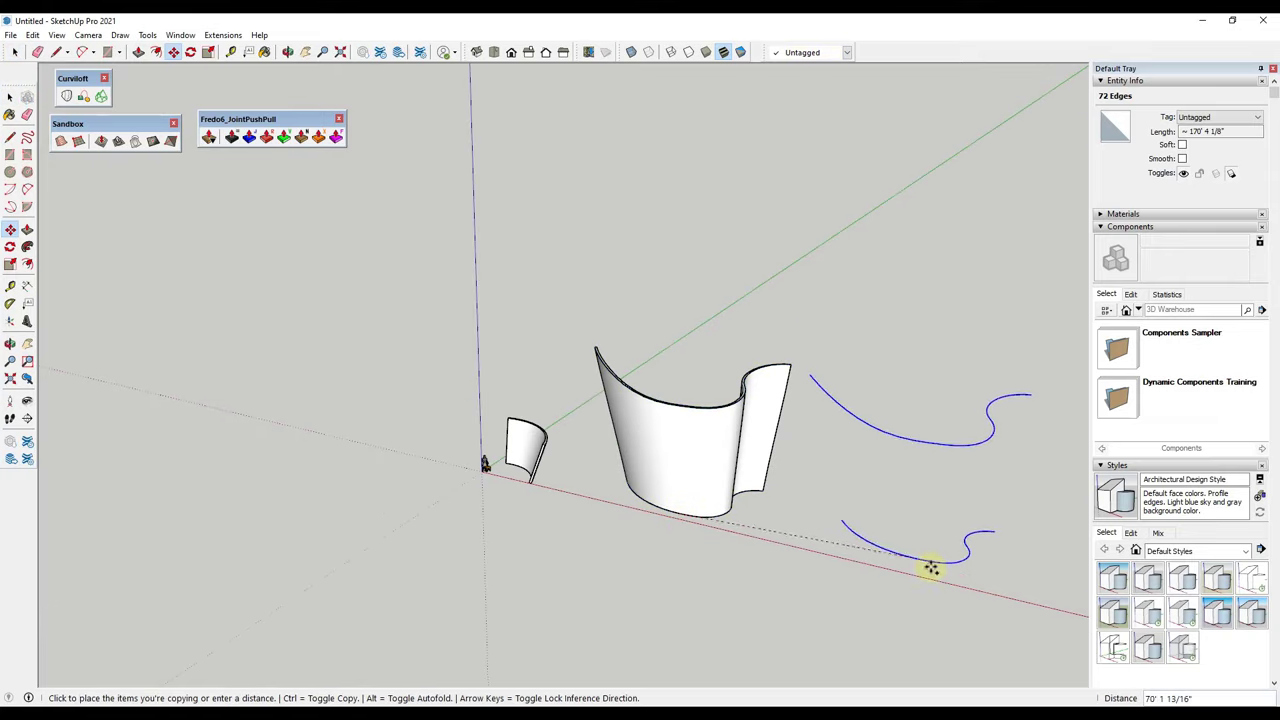
pyautogui.click(1000, 586)
# - Set up a Loft by Spline between the two copied curves and preview the surface
pyautogui.moveTo(1000, 586); pyautogui.dragTo(877, 389, button='middle')
pyautogui.scroll(2, 859, 366)
pyautogui.scroll(1, 768, 390)
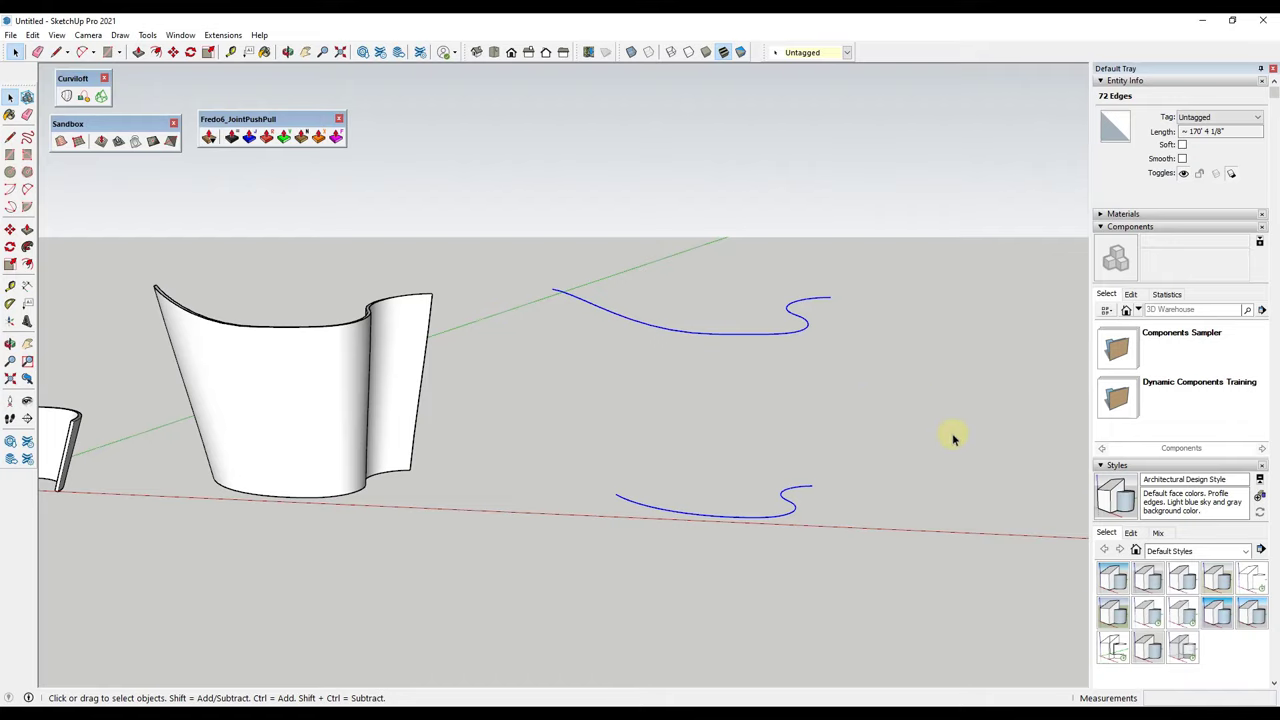
pyautogui.click(67, 97)
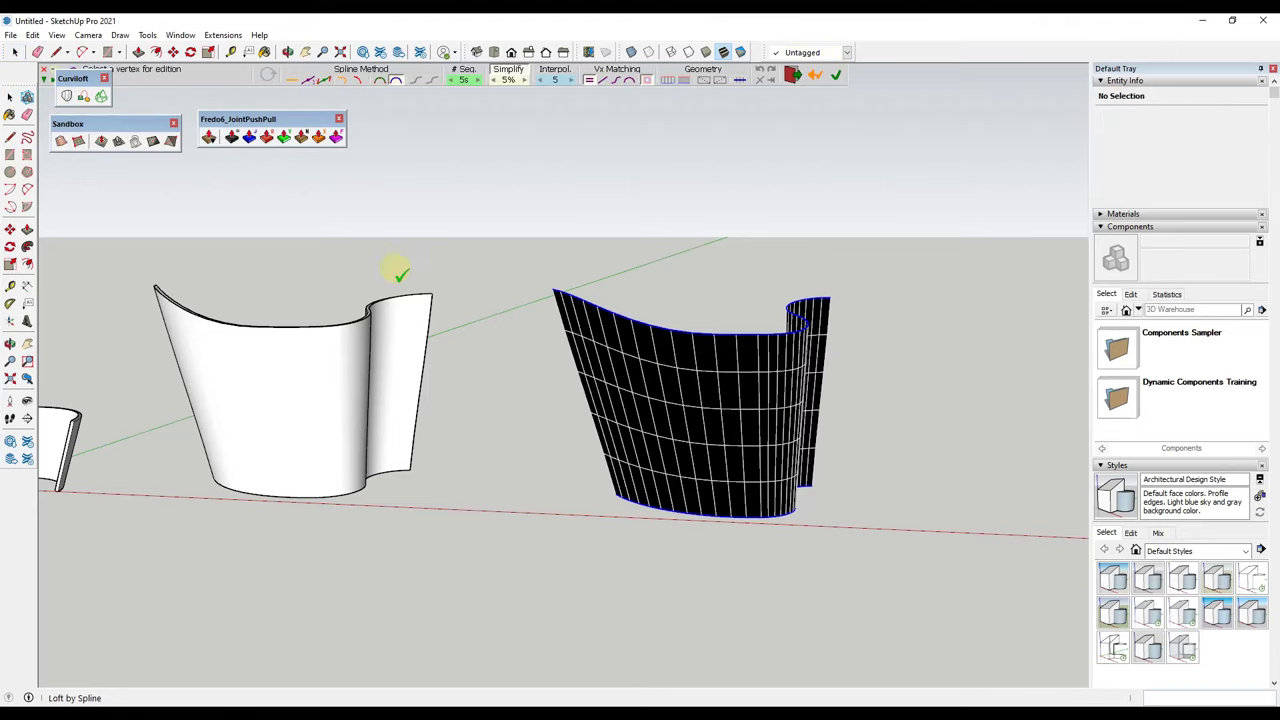
pyautogui.moveTo(975, 435); pyautogui.dragTo(560, 400, button='middle')
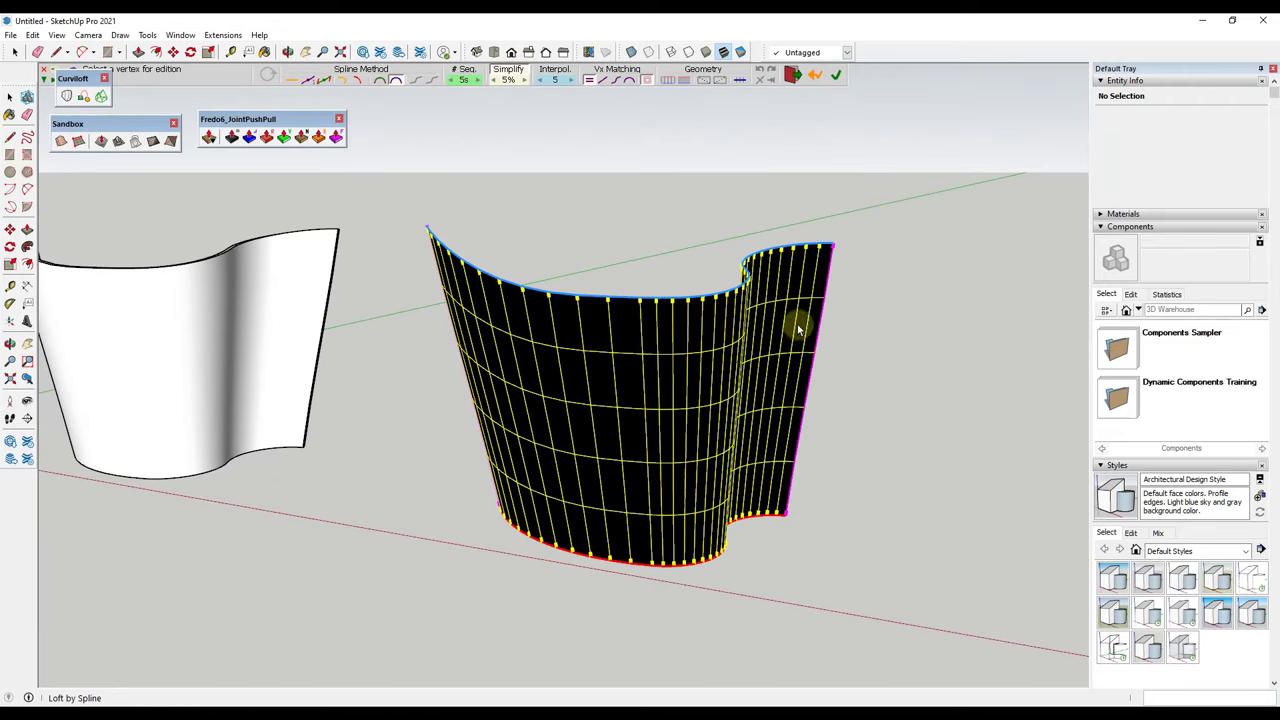
pyautogui.press('Return')
pyautogui.click(830, 243)
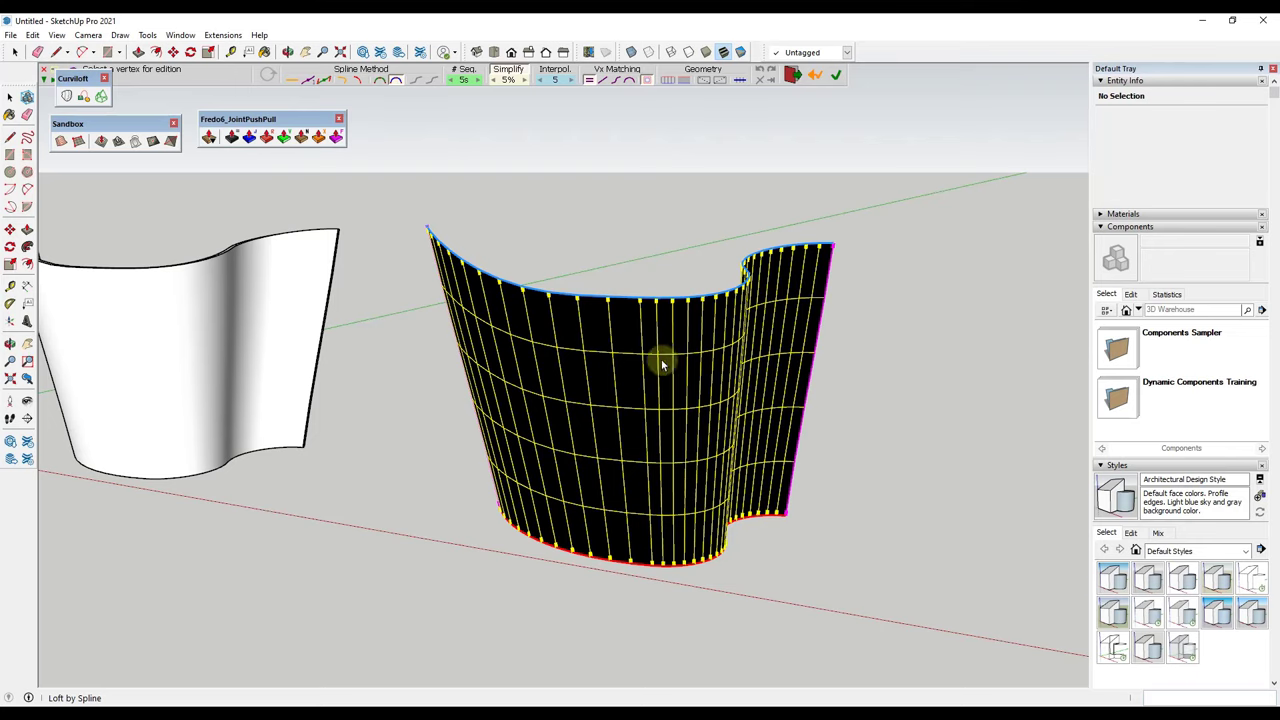
pyautogui.moveTo(470, 358); pyautogui.dragTo(557, 323, button='middle')
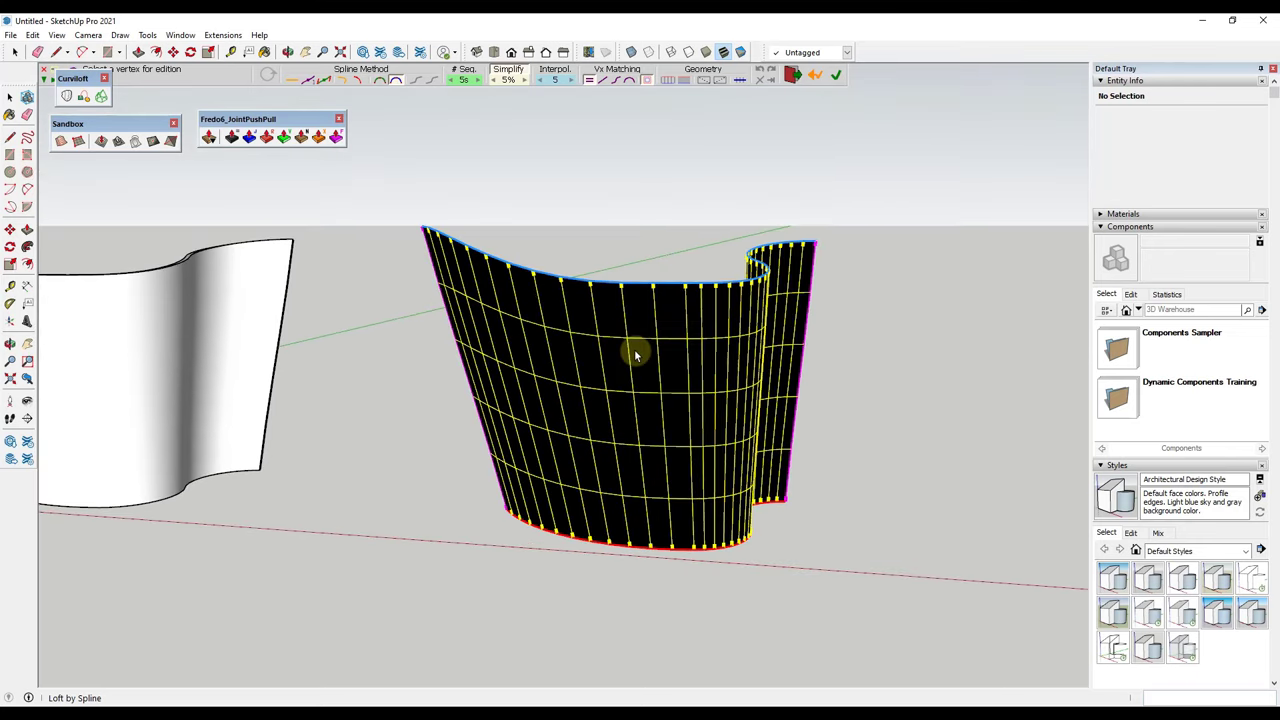
pyautogui.press('Return')
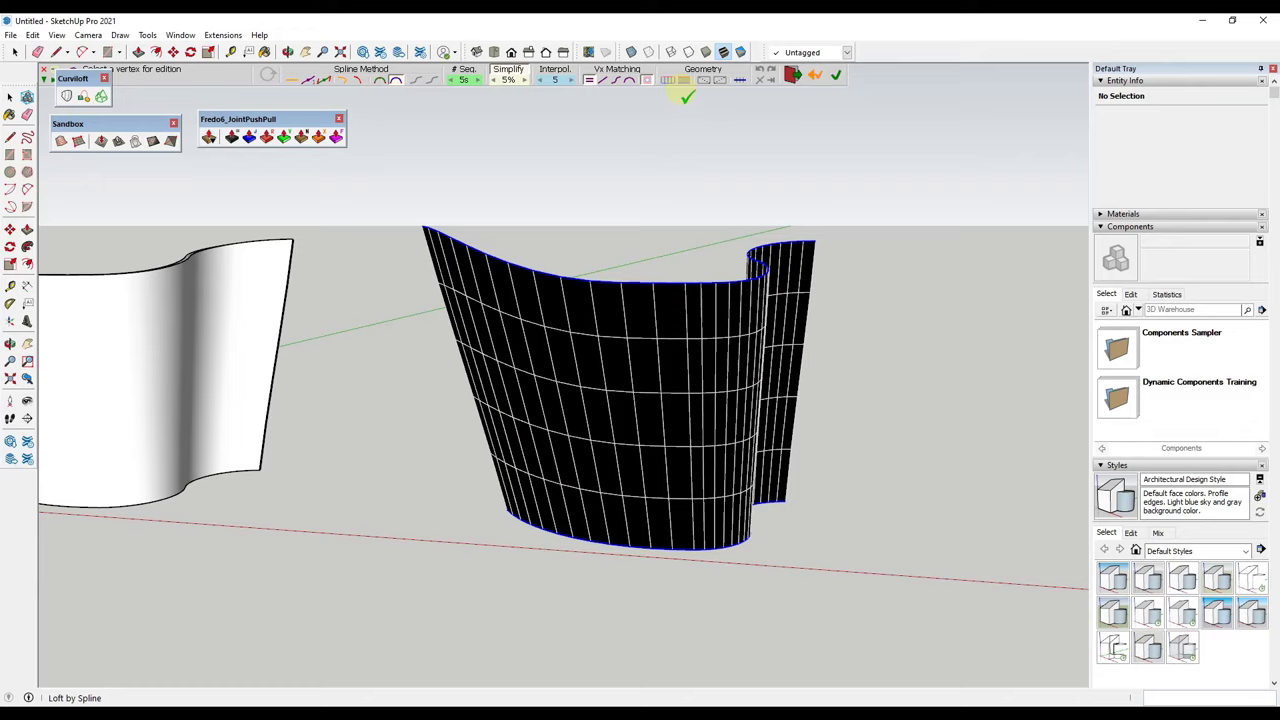
# - Set the loft's geometry options to generate only the vertical splines and horizontal intermediate lines as a wireframe grid
pyautogui.click(668, 82)
pyautogui.click(682, 82)
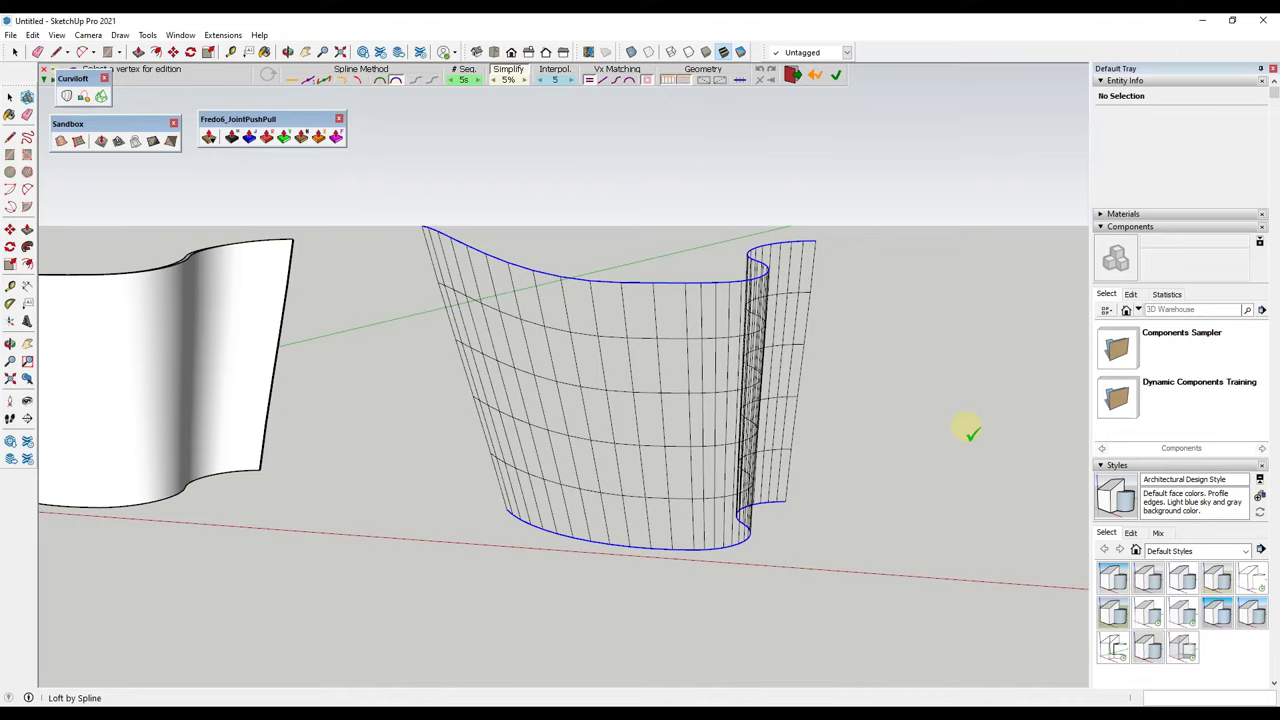
pyautogui.moveTo(907, 425); pyautogui.dragTo(780, 443, button='middle')
pyautogui.click(866, 412)
pyautogui.scroll(-3, 860, 470)
pyautogui.moveTo(849, 480); pyautogui.dragTo(890, 428, button='middle')
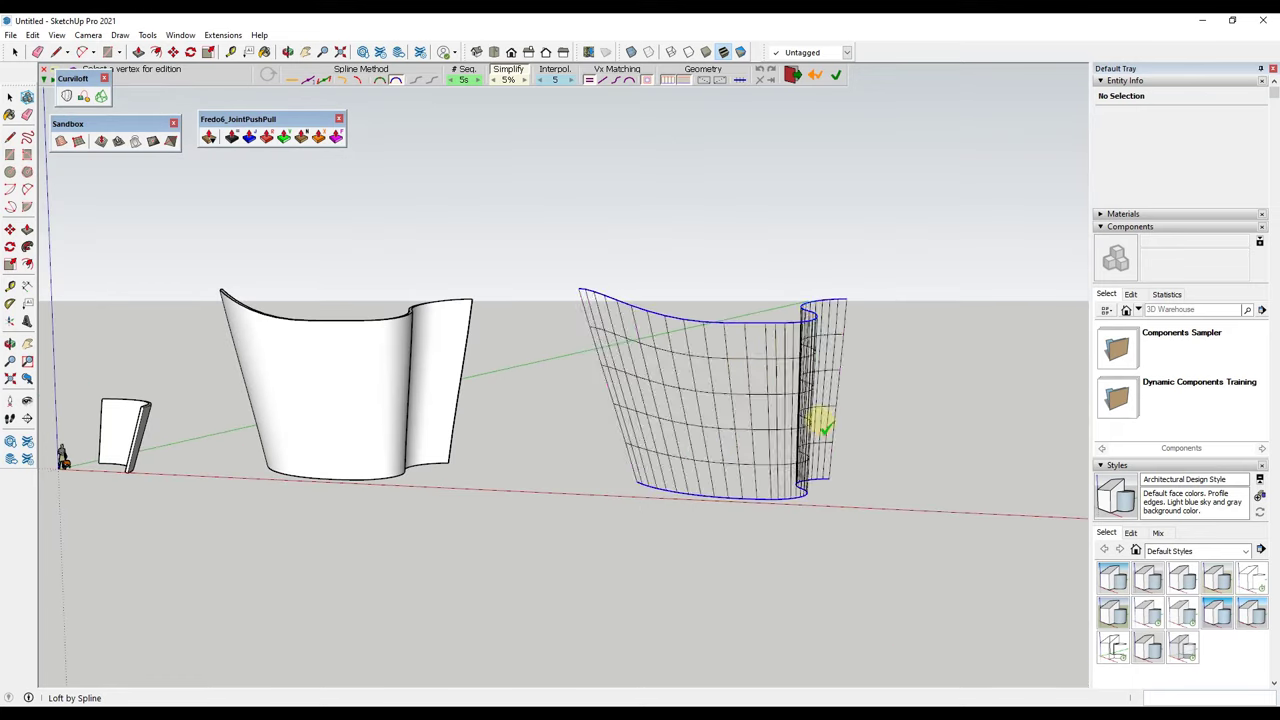
# - Try the wireframe loft preview with 1 and 2 segments, then set the number of segments to 5
pyautogui.click(452, 80)
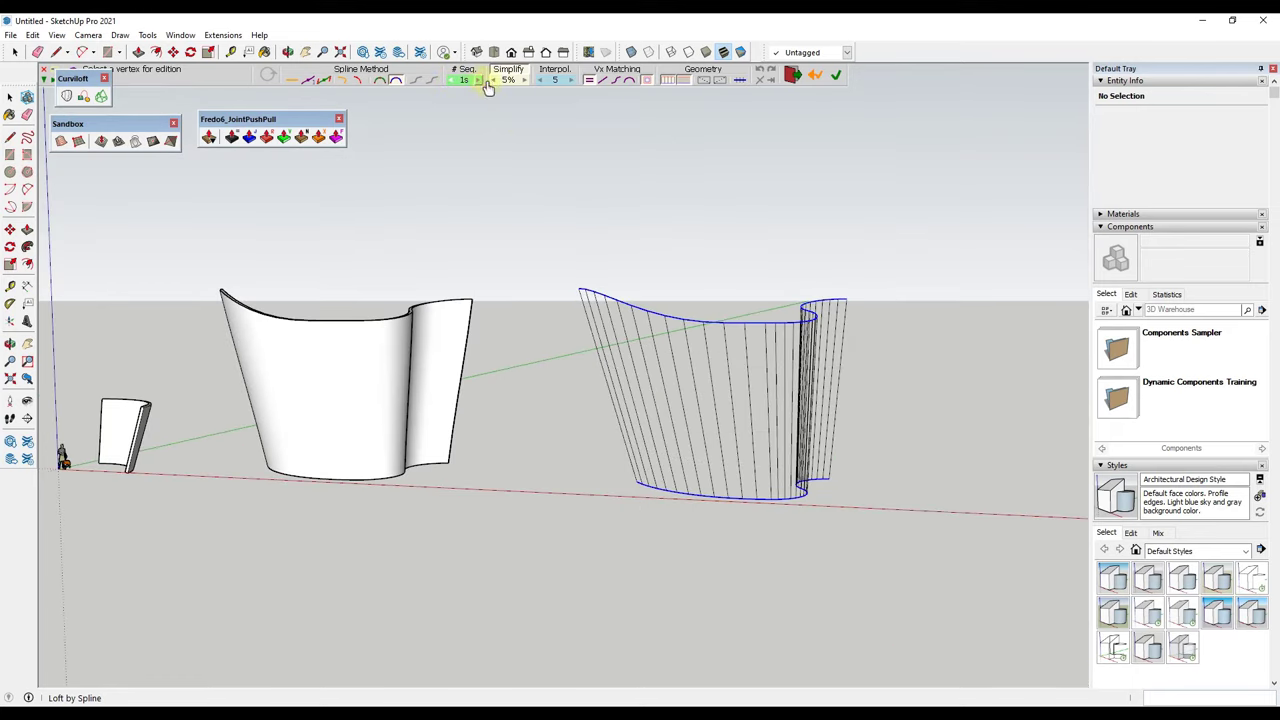
pyautogui.click(463, 82)
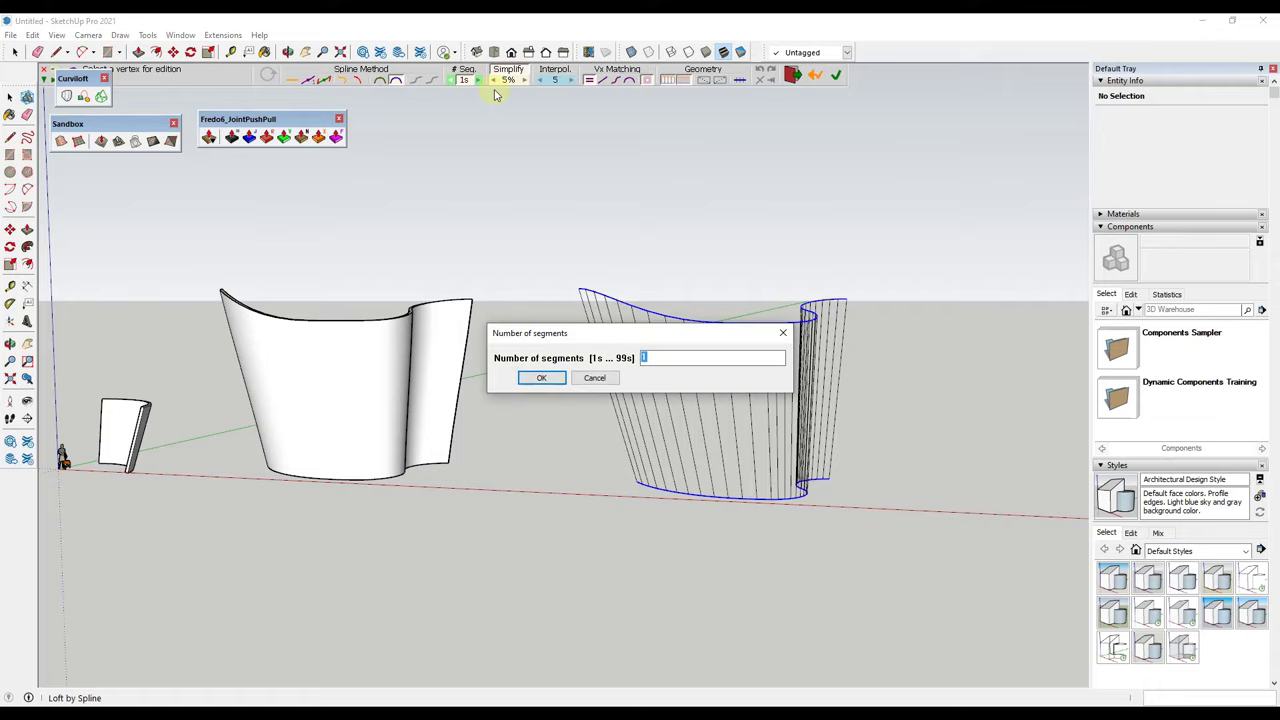
pyautogui.write('2')
pyautogui.press('Return')
pyautogui.click(465, 82)
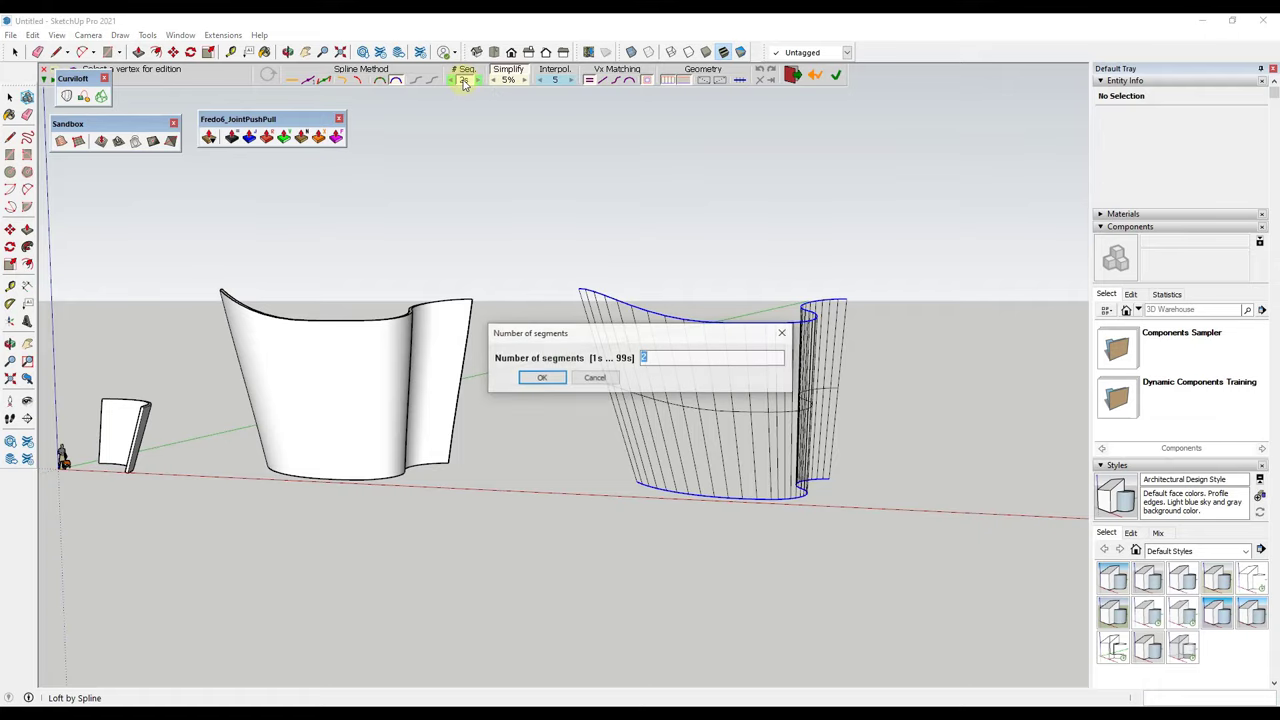
pyautogui.write('5')
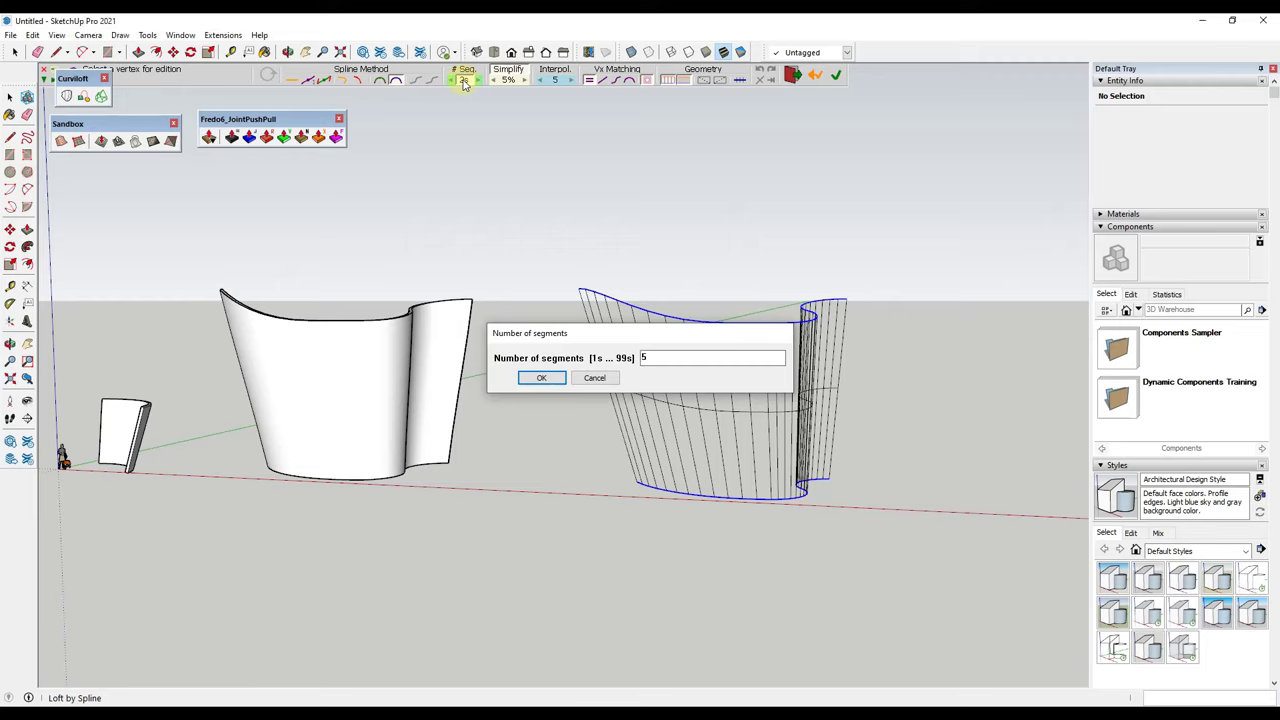
pyautogui.press('Return')
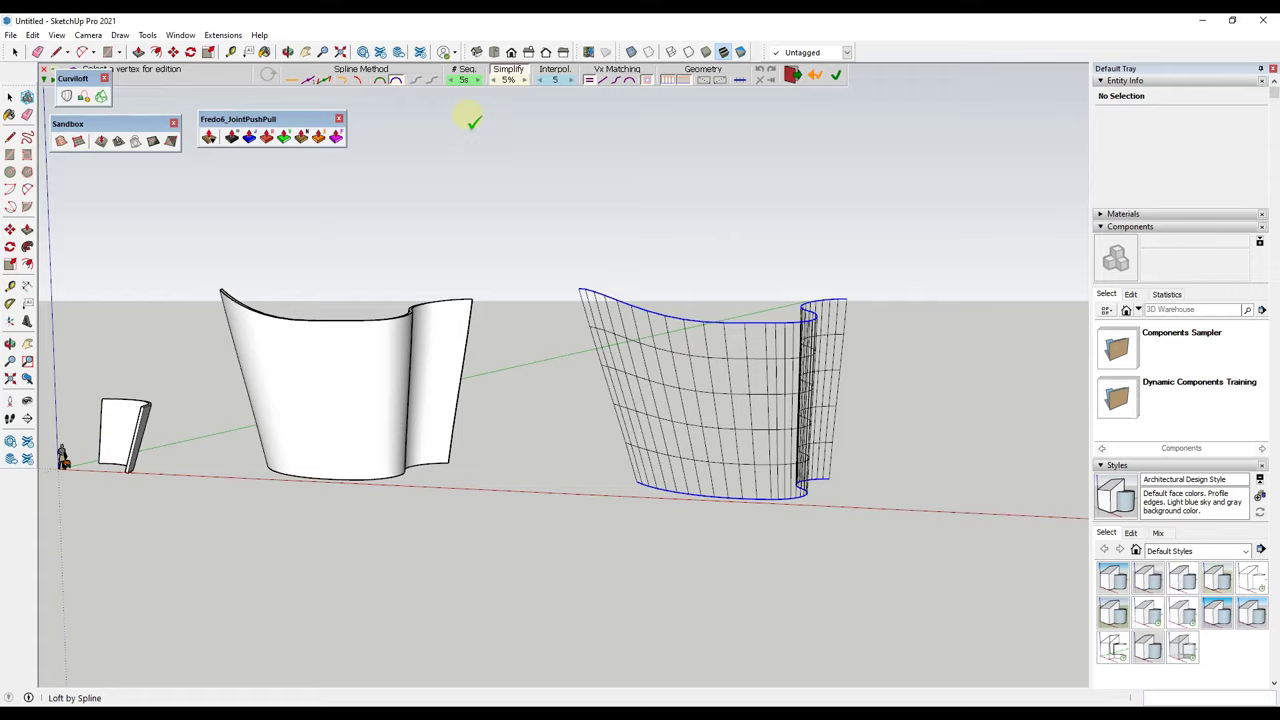
# - Preview the wireframe loft with 10 segments, then return the number of segments to 5
pyautogui.click(462, 79)
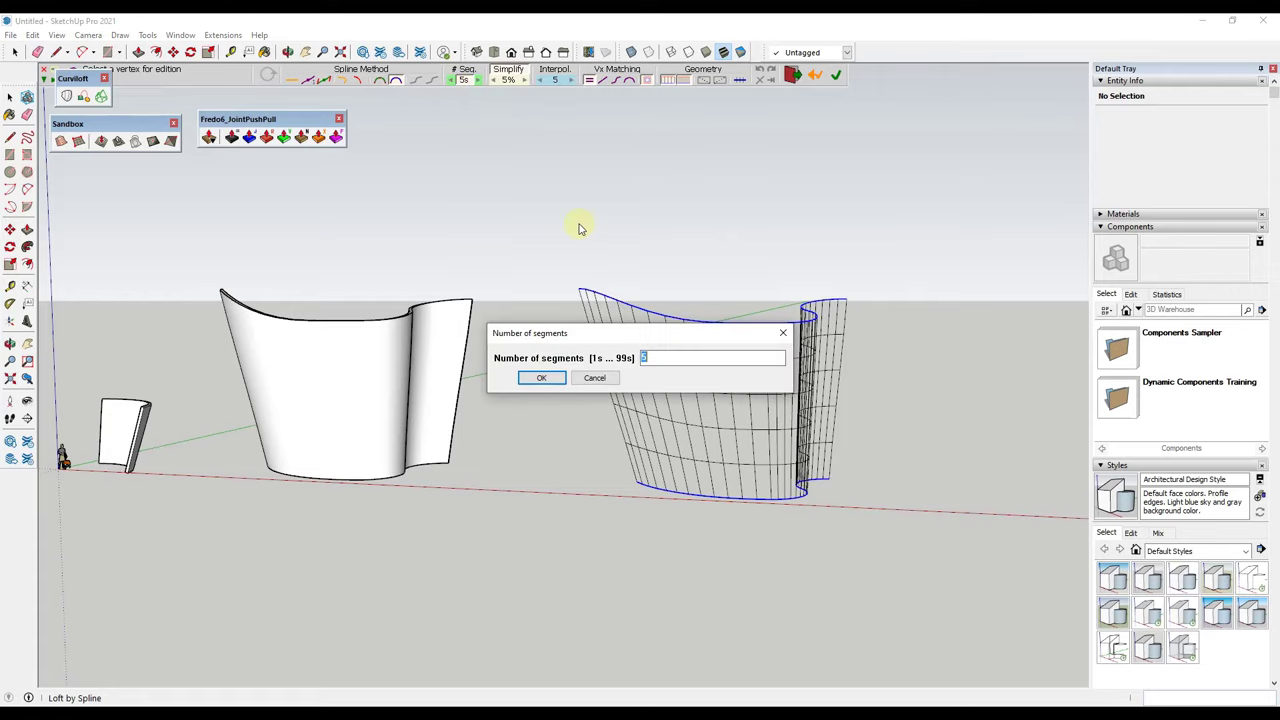
pyautogui.write('10')
pyautogui.press('Return')
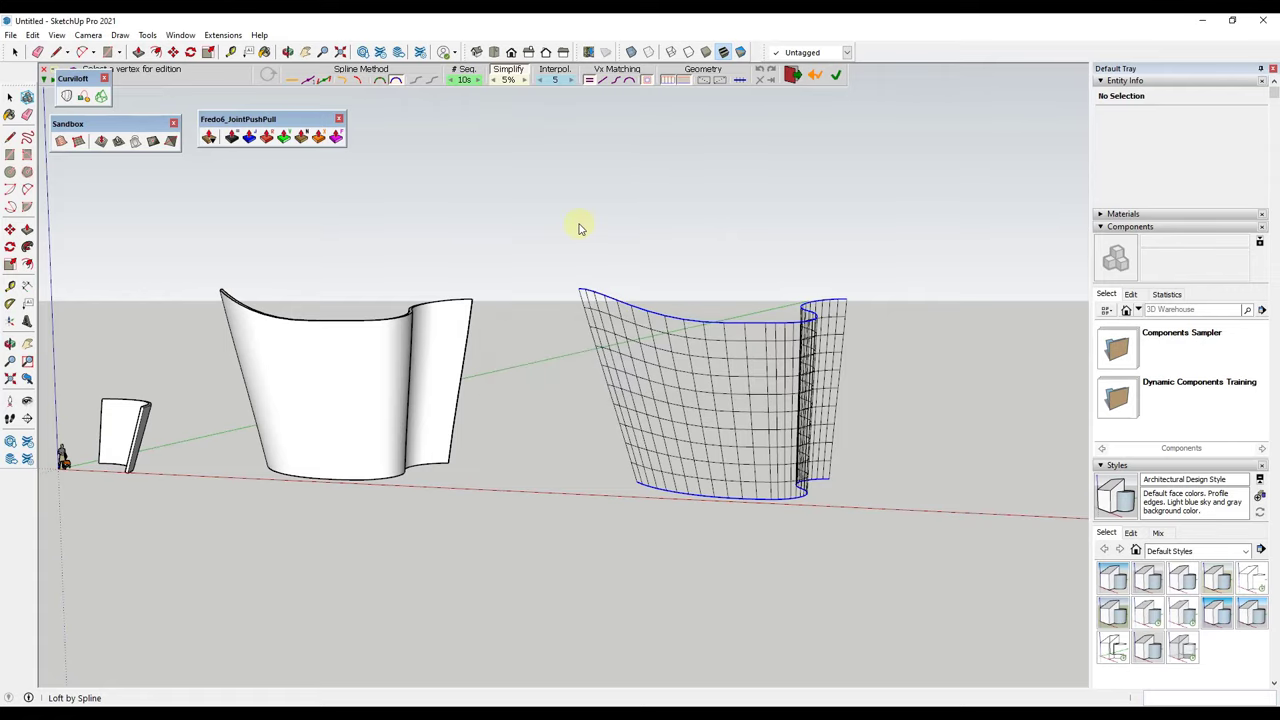
pyautogui.click(465, 80)
pyautogui.write('5')
pyautogui.press('Return')
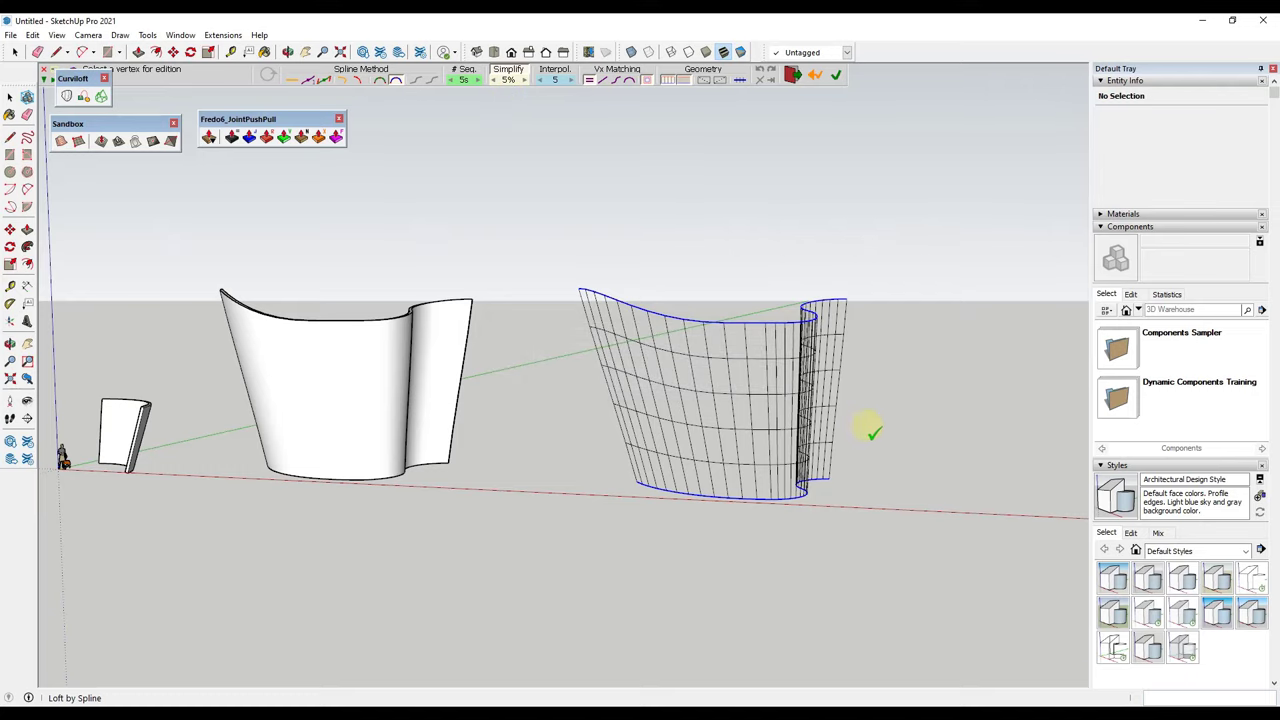
# - Generate the wireframe grid and move its group about 68' 9" along the red axis, clear of its source curves
pyautogui.click(889, 413)
pyautogui.moveTo(594, 437); pyautogui.dragTo(697, 400, button='middle')
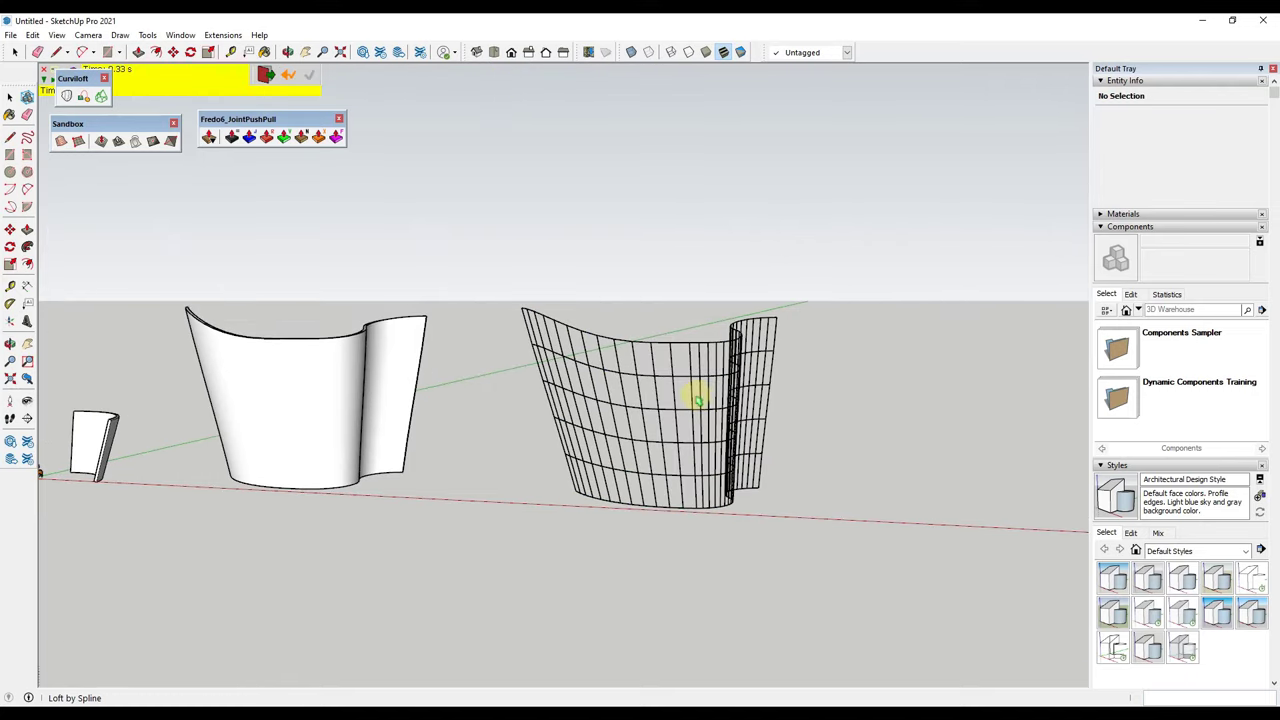
pyautogui.press('space')
pyautogui.click(679, 406)
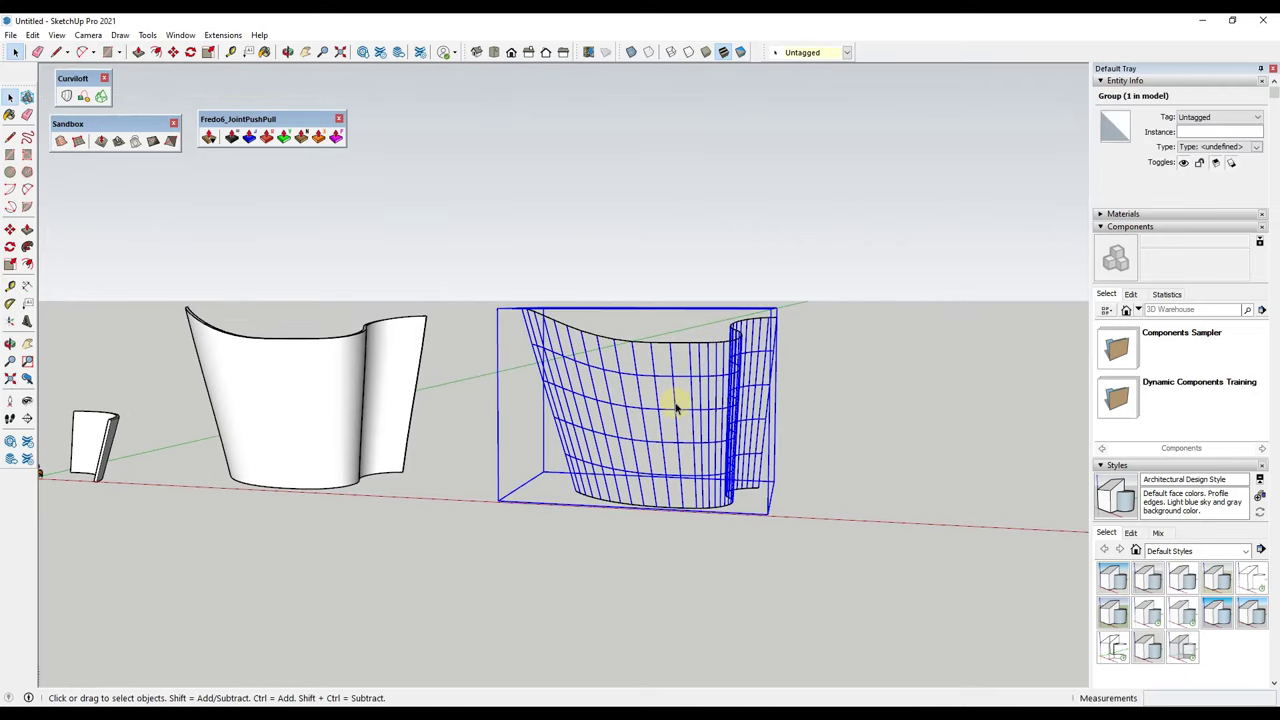
pyautogui.press('m')
pyautogui.click(675, 405)
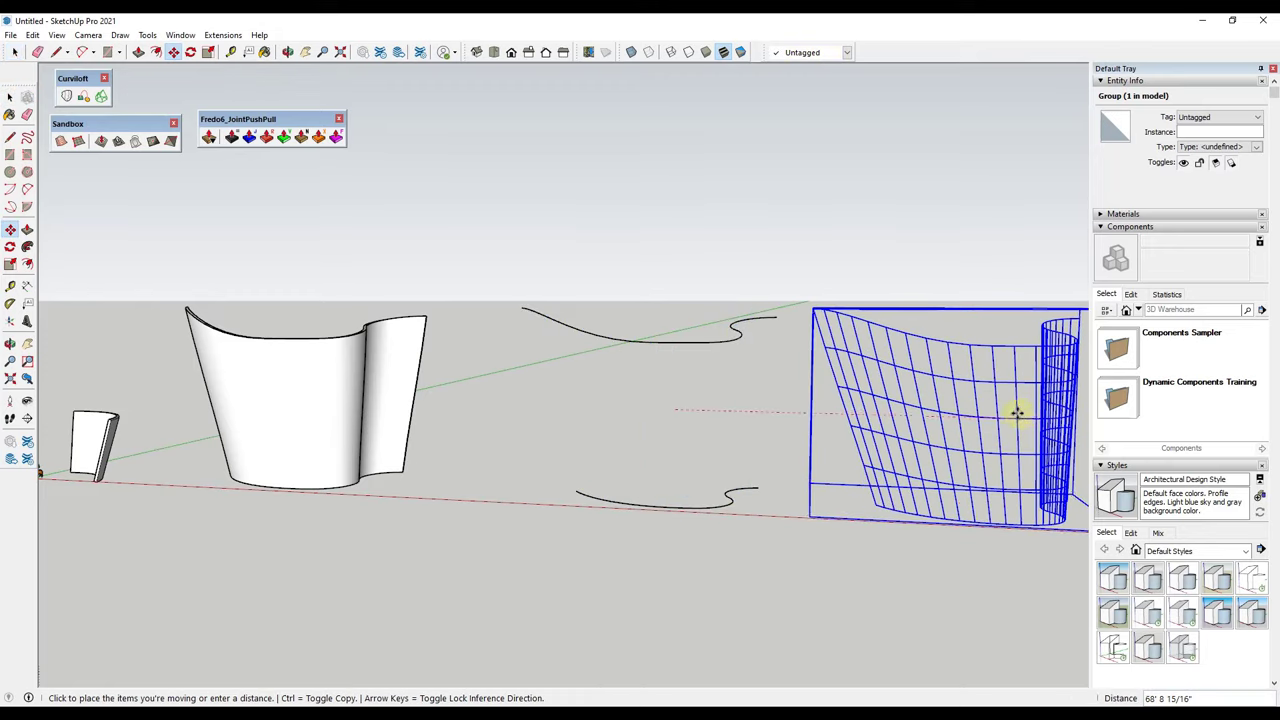
pyautogui.click(1014, 413)
# - Convert the grid's edges inside the group to grouped cylindrical tubes, 3 15/16" in diameter with precision 10 and Follow Me on curves
pyautogui.moveTo(1014, 413); pyautogui.dragTo(729, 375, button='middle')
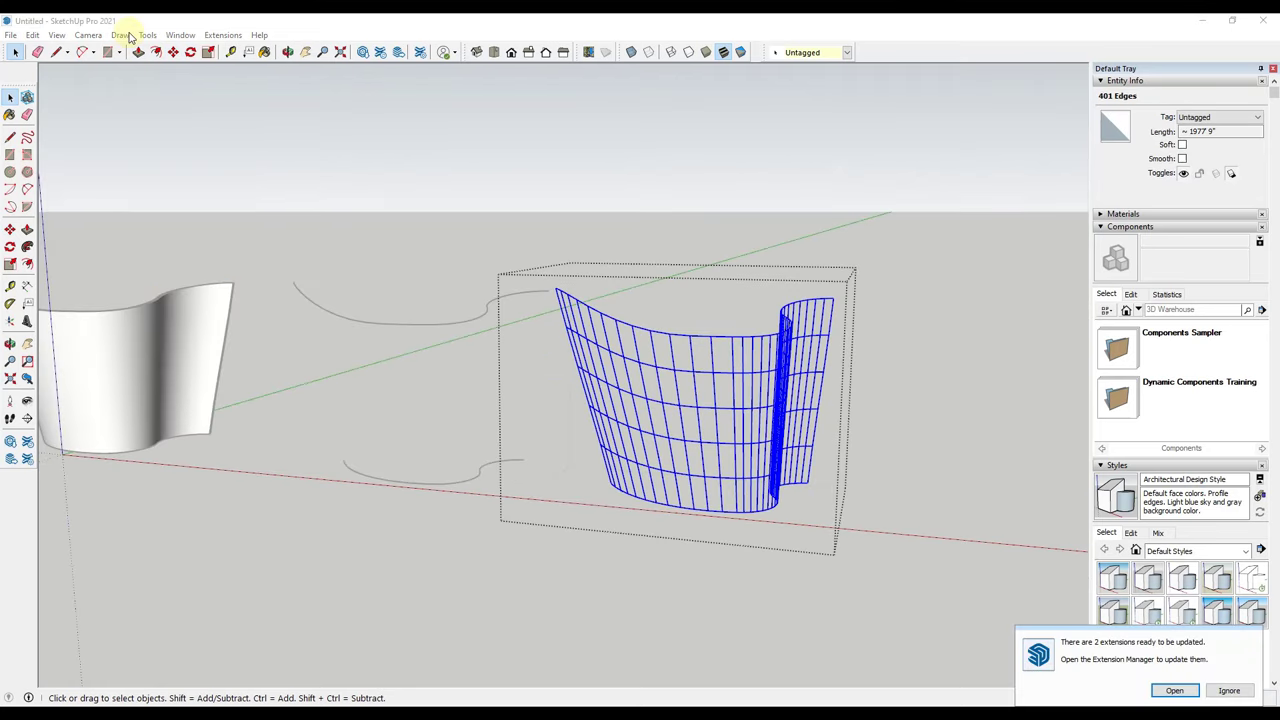
pyautogui.click(147, 34)
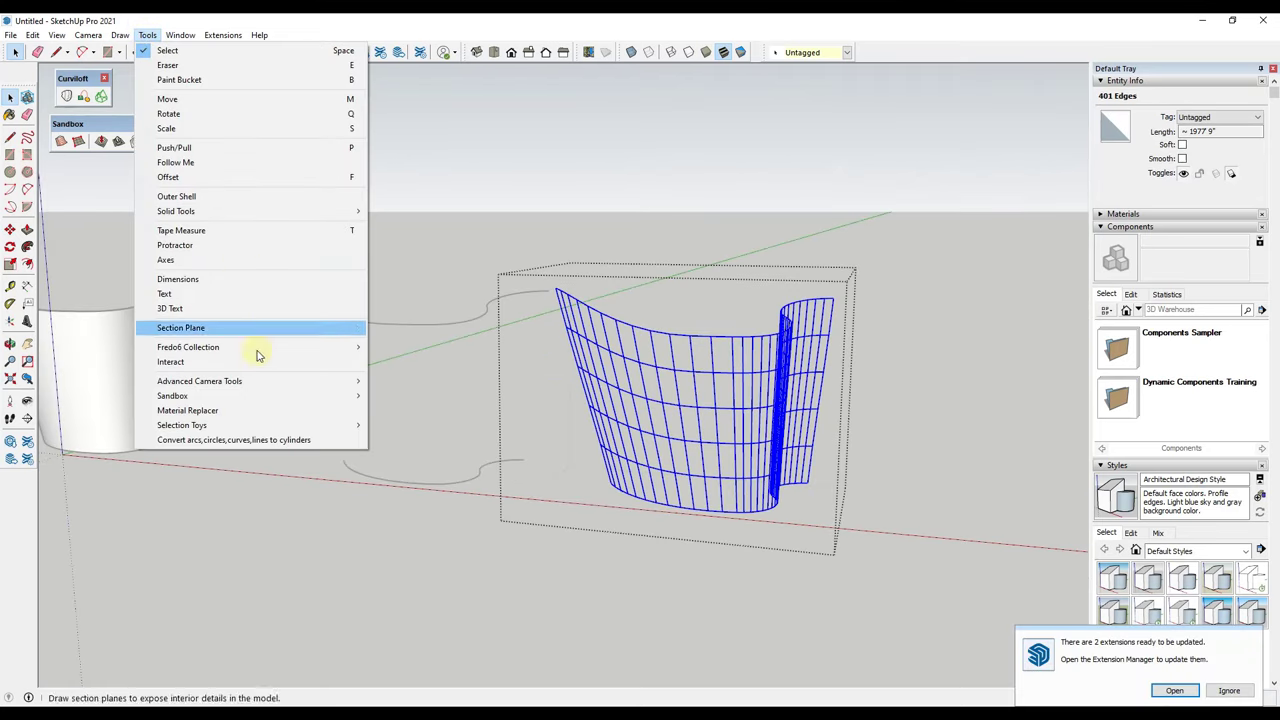
pyautogui.click(268, 439)
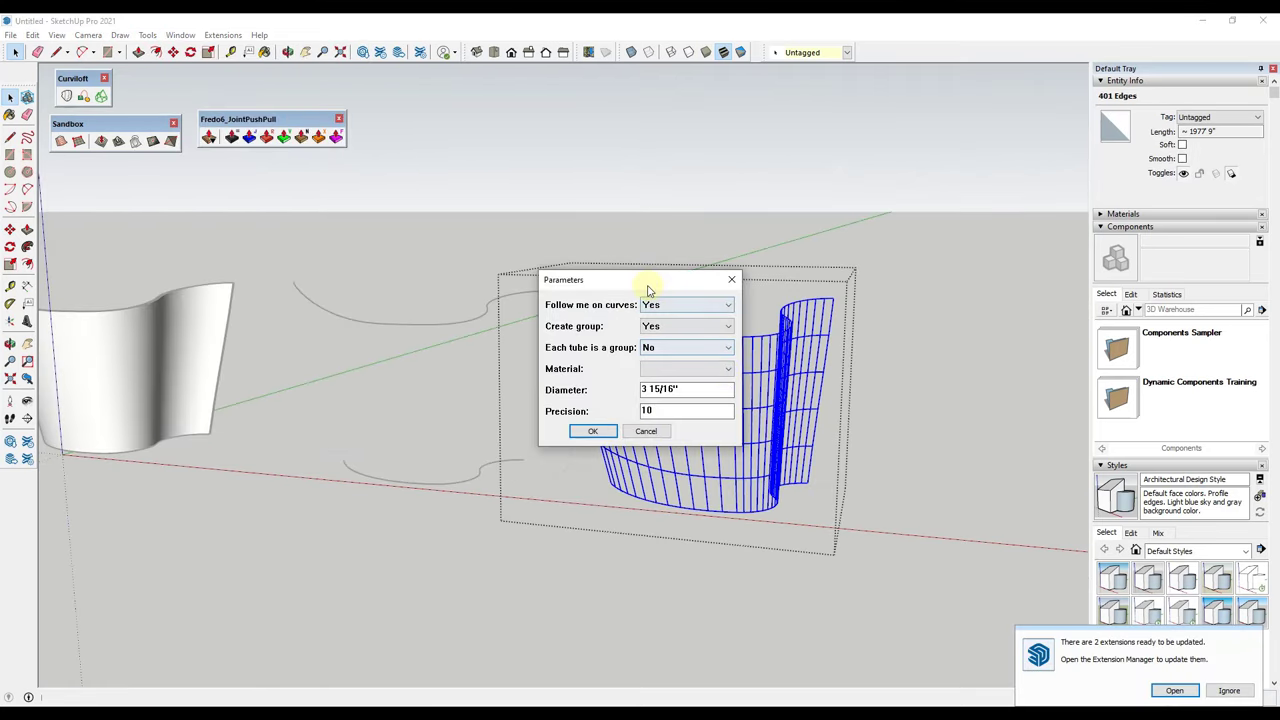
pyautogui.moveTo(646, 281); pyautogui.dragTo(969, 248)
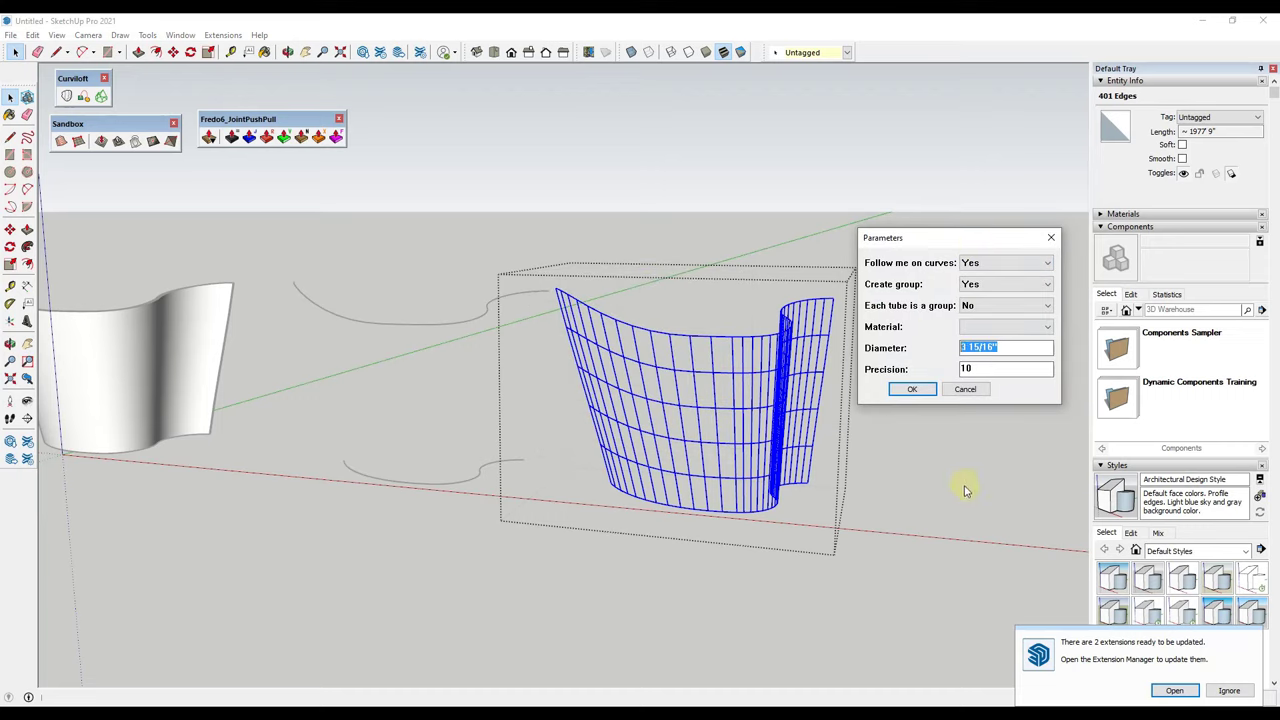
pyautogui.click(911, 389)
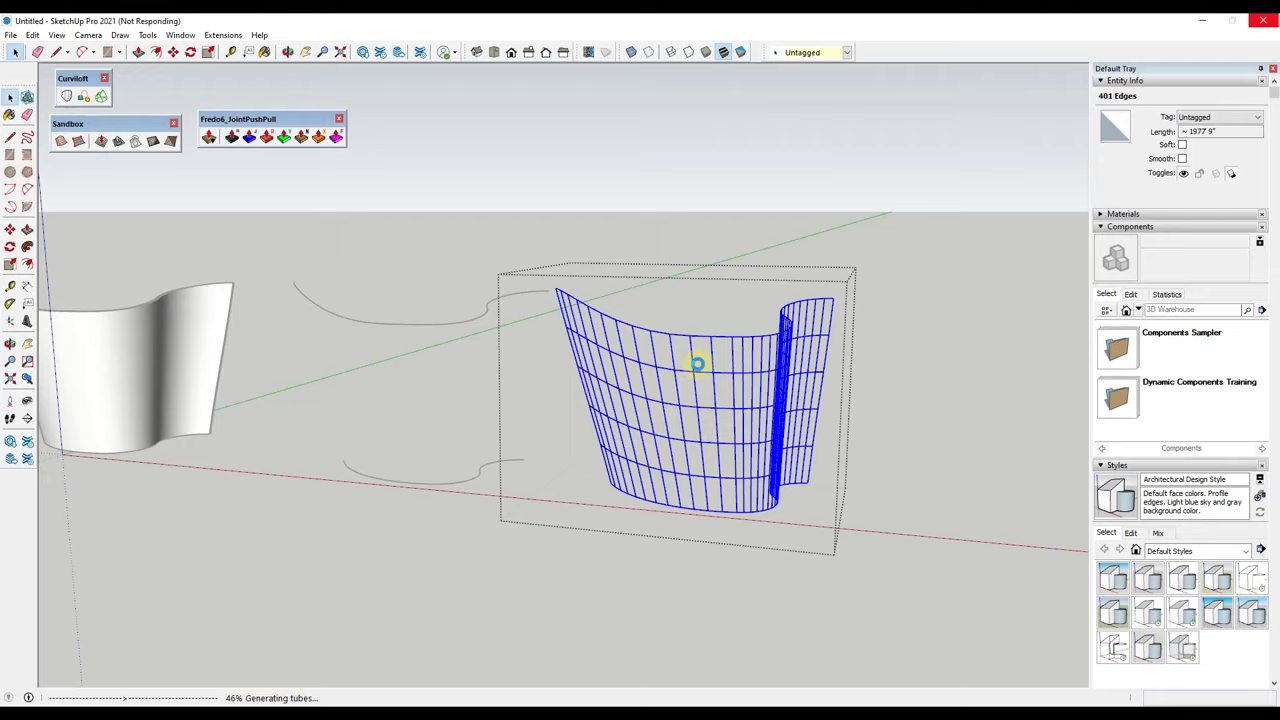
# - Generate a surface with Loft by Spline between the two copied curves, using 5 segments
pyautogui.scroll(5, 686, 363)
pyautogui.scroll(-4, 563, 363)
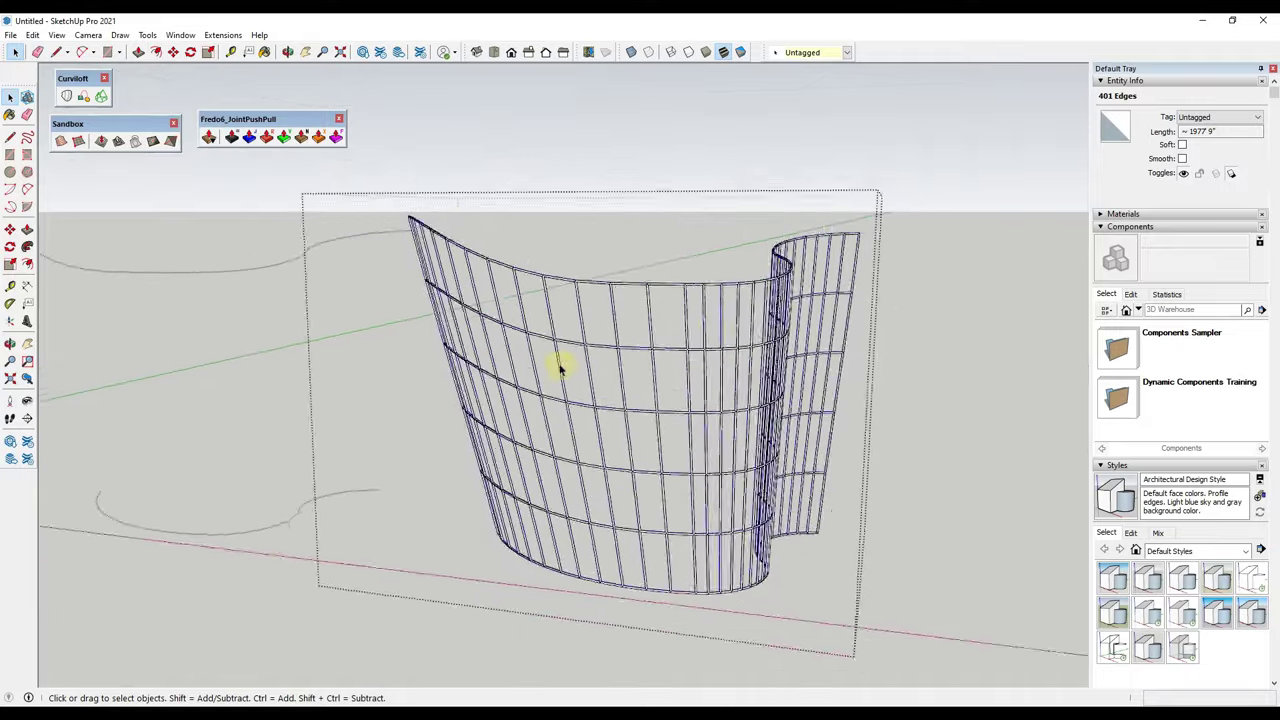
pyautogui.scroll(-1, 735, 362)
pyautogui.scroll(-5, 735, 362)
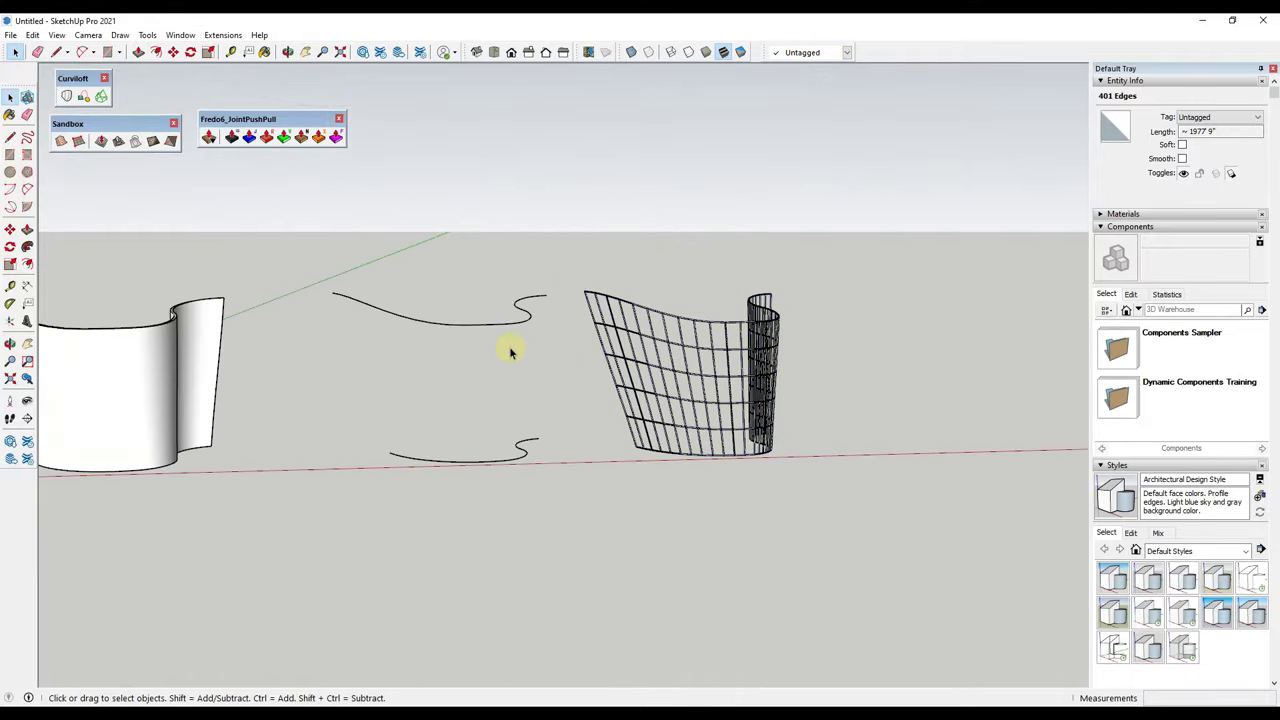
pyautogui.click(455, 332)
pyautogui.moveTo(314, 263); pyautogui.dragTo(556, 510)
pyautogui.click(66, 95)
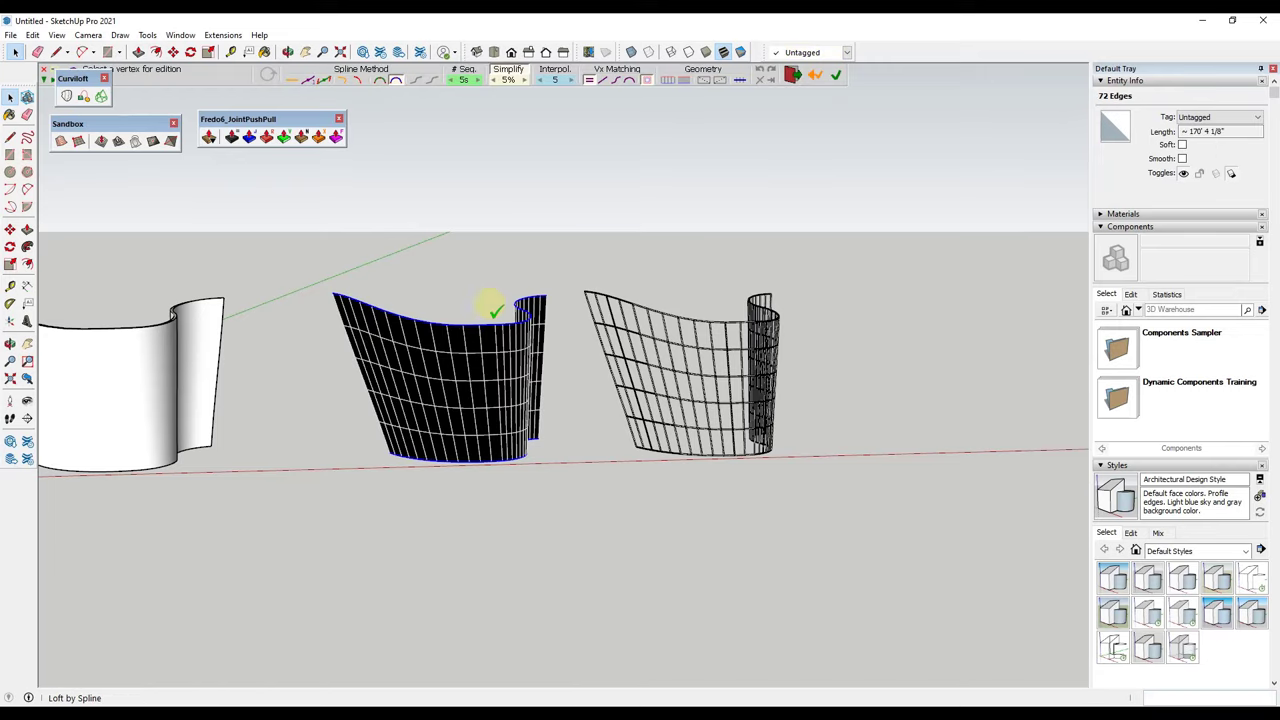
pyautogui.click(483, 238)
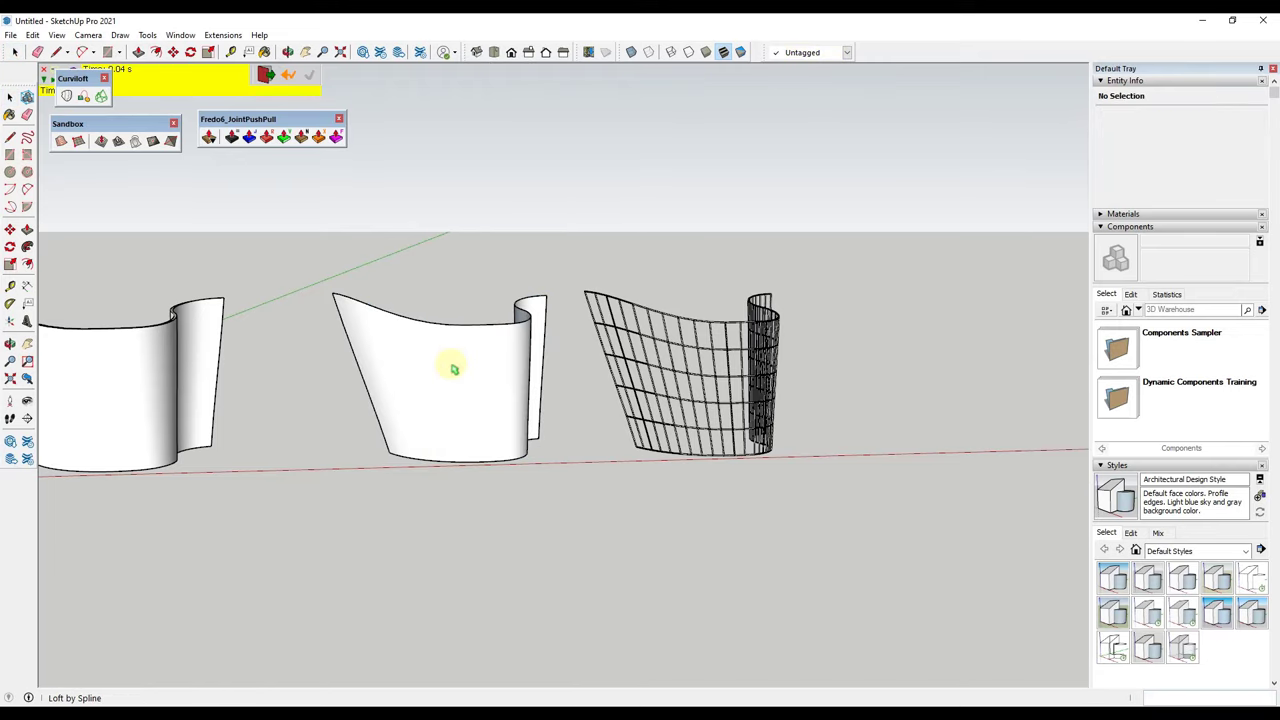
# - Paint the new lofted surface's group with Translucent Glass Blue from the Glass and Mirrors materials
pyautogui.press('space')
pyautogui.click(486, 350)
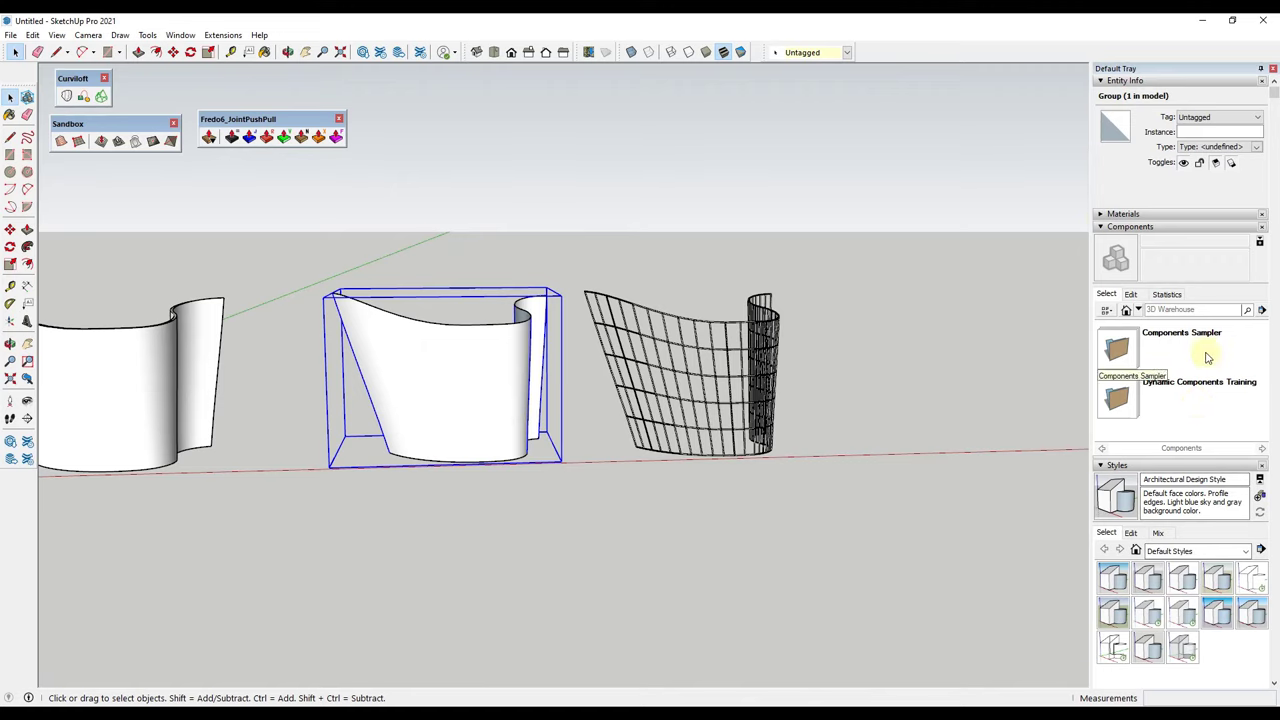
pyautogui.press('b')
pyautogui.click(1195, 300)
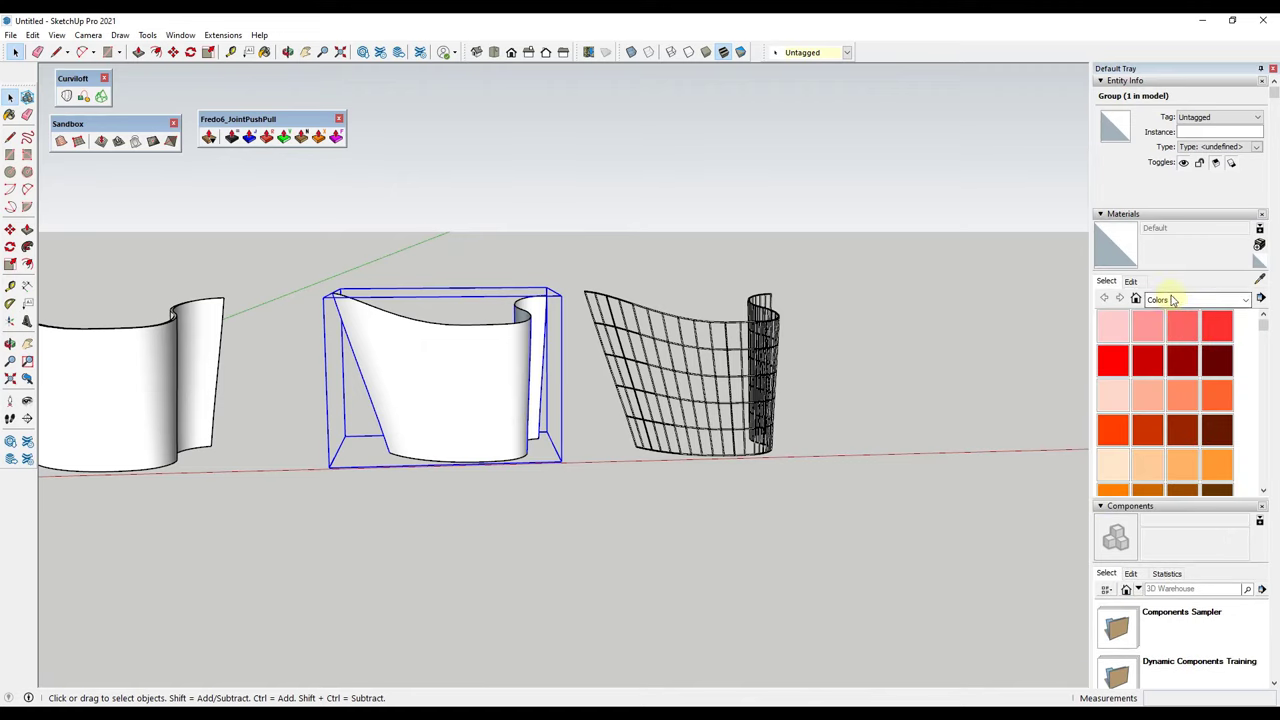
pyautogui.click(1190, 412)
pyautogui.click(1217, 320)
pyautogui.click(494, 400)
# - Move the glass surface by its upper corner about 68' 9" along the red axis onto the matching corner of the tube grid
pyautogui.press('m')
pyautogui.click(333, 293)
pyautogui.scroll(8, 560, 292)
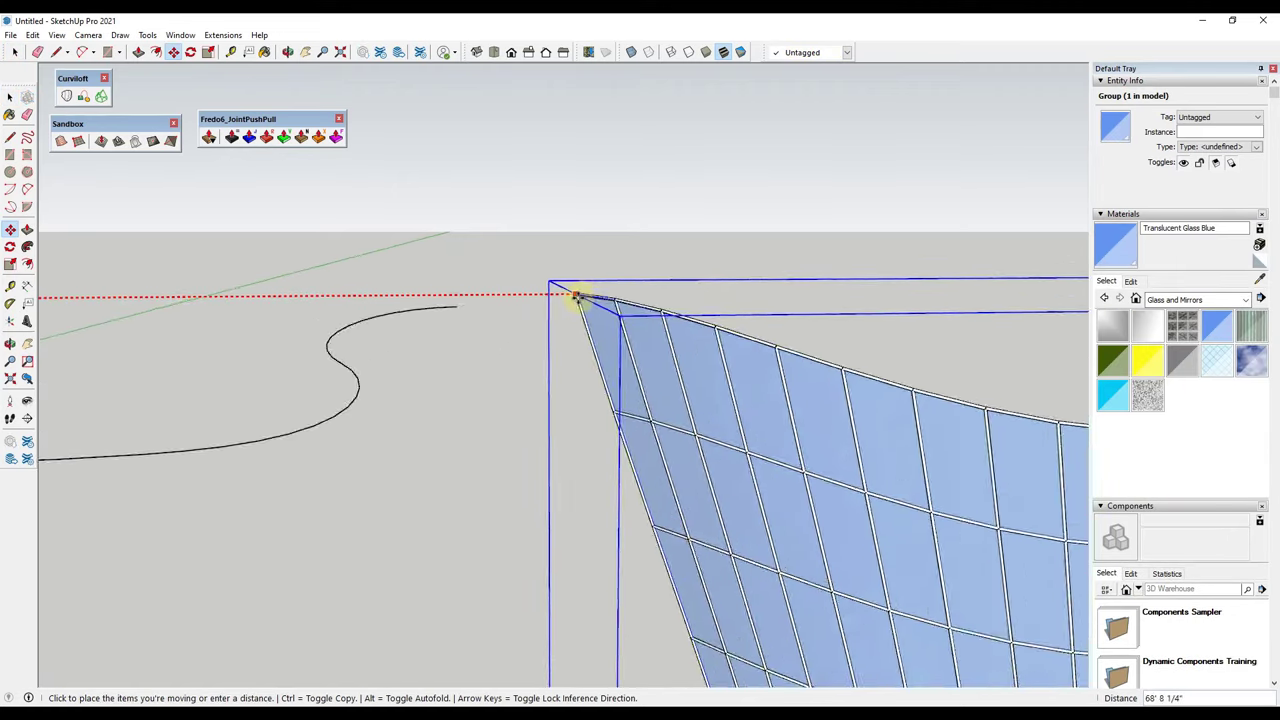
pyautogui.click(575, 289)
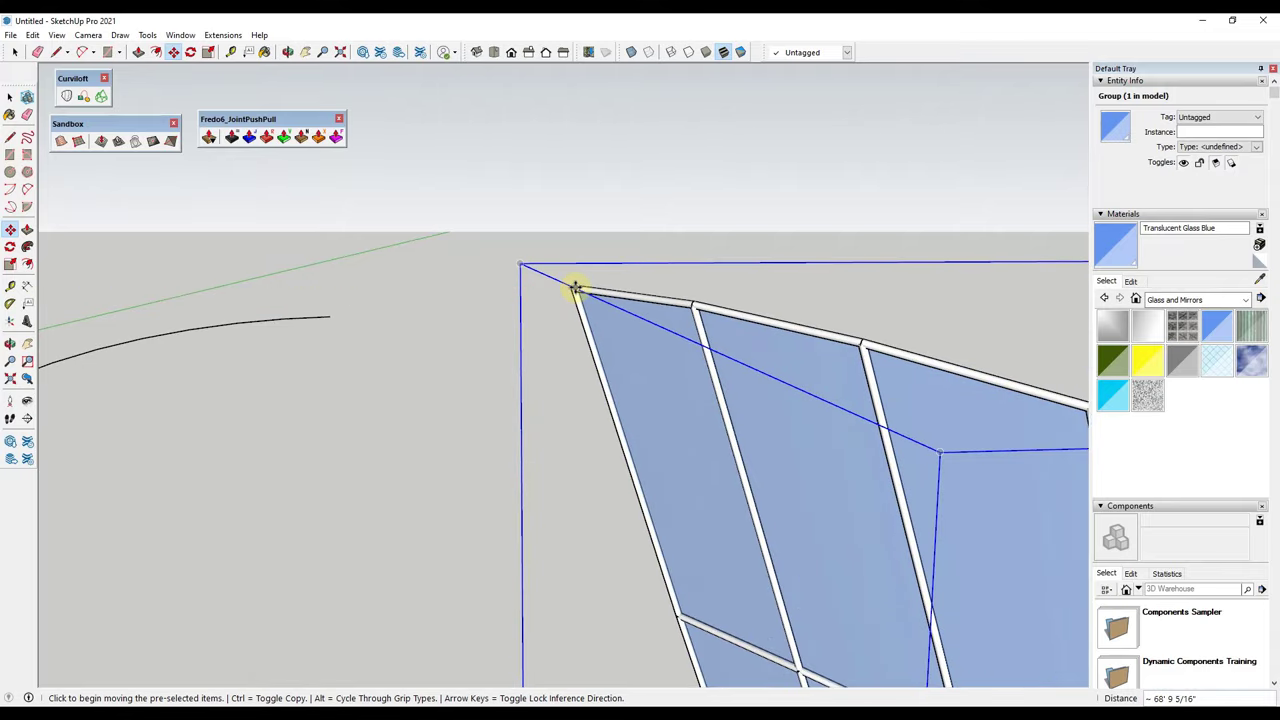
pyautogui.press('space')
pyautogui.scroll(-6, 571, 386)
pyautogui.moveTo(513, 412); pyautogui.dragTo(771, 371, button='middle')
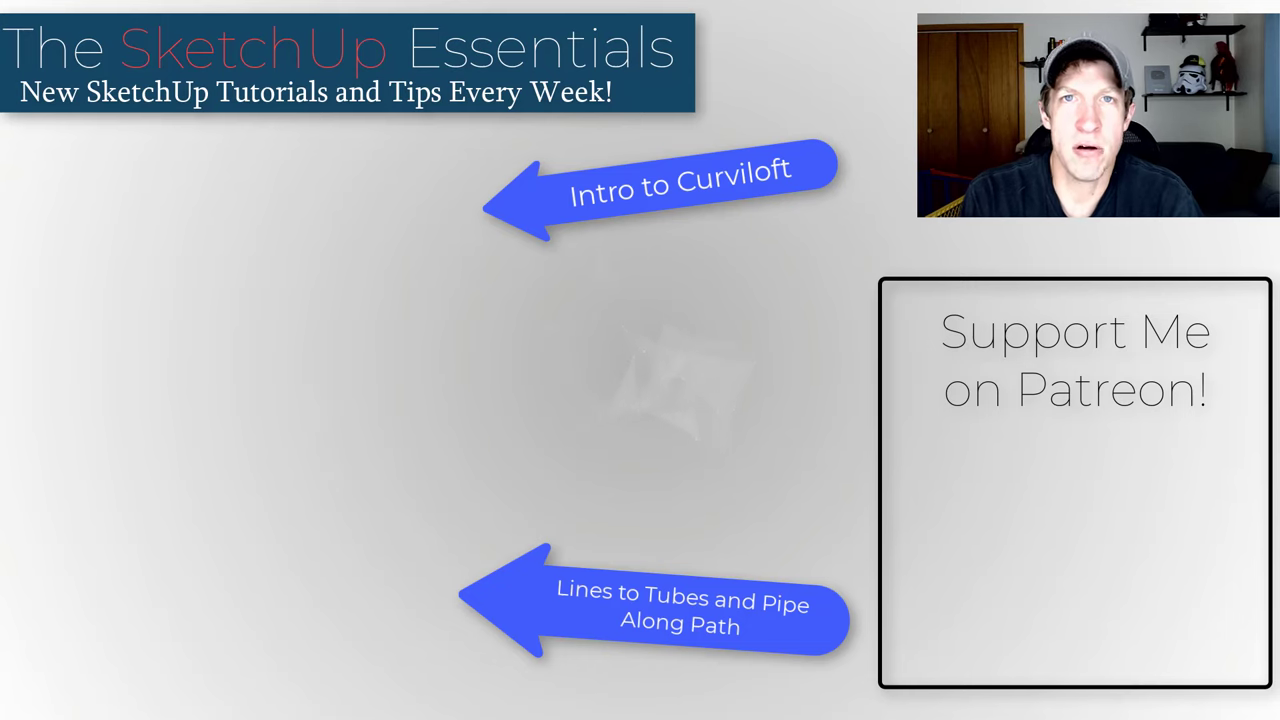